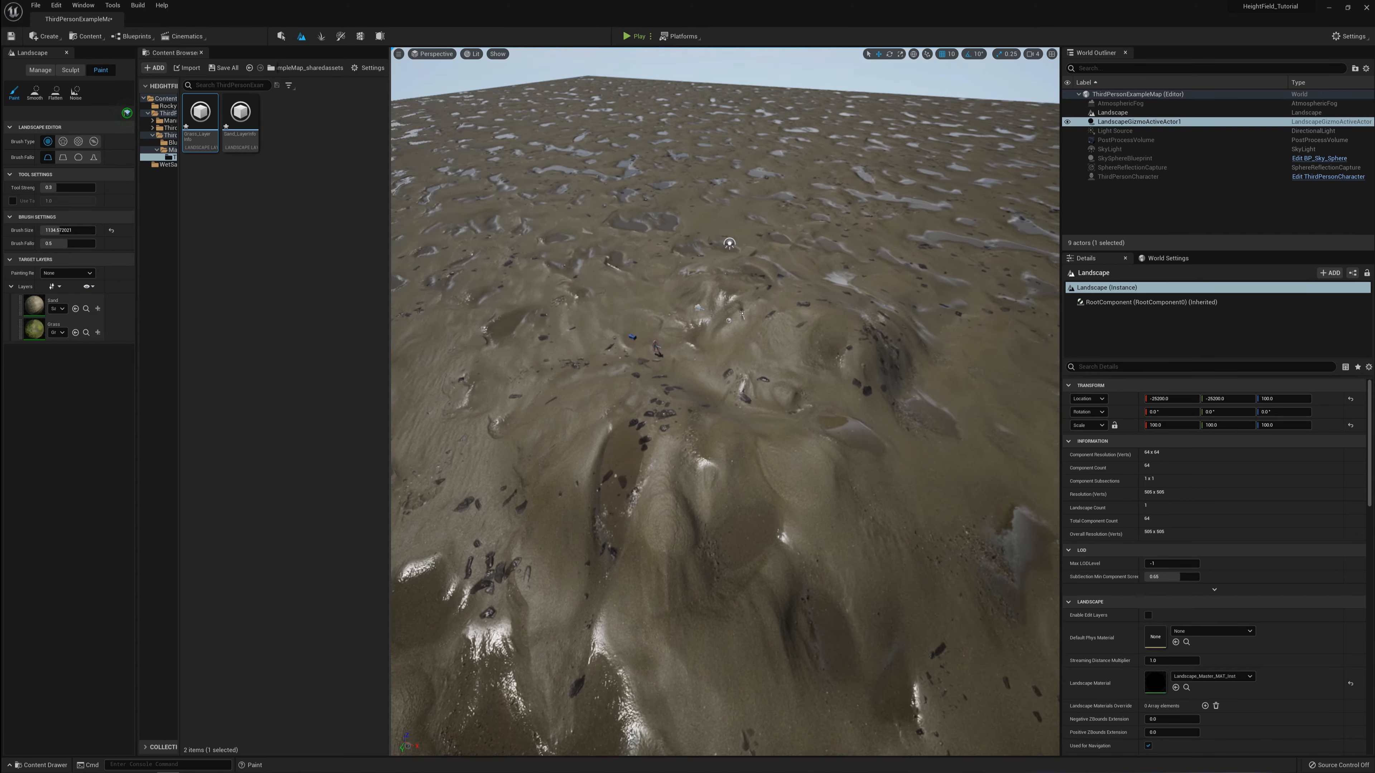
Paint the Grass layer over the first raised mound of the sculpted landscape.
click(55, 324)
right_drag(623, 346, 639, 390)
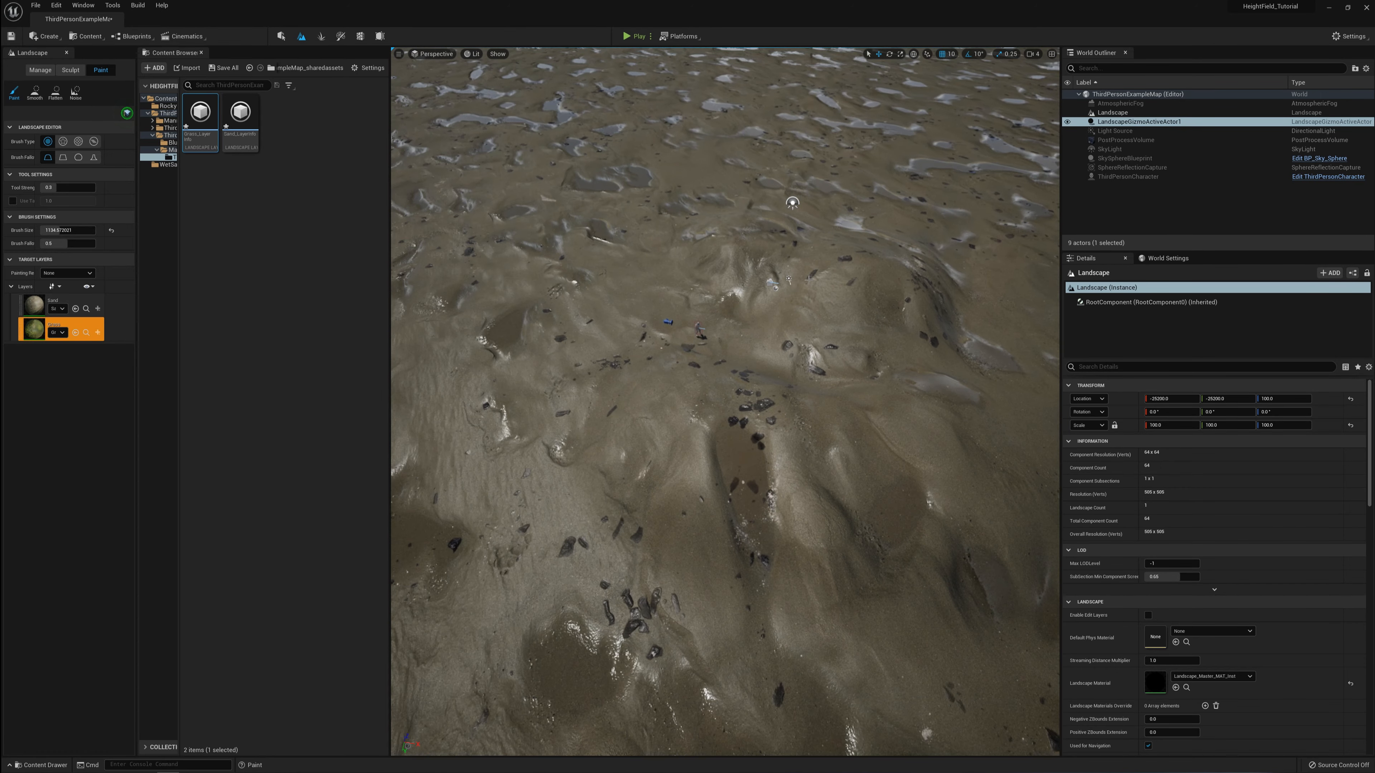
mouse_move(705, 430)
mouse_down()
mouse_move(650, 368)
mouse_move(783, 460)
mouse_move(886, 289)
mouse_move(769, 300)
mouse_up()
mouse_move(821, 440)
mouse_down()
mouse_move(683, 431)
mouse_move(803, 445)
mouse_move(878, 344)
mouse_up()
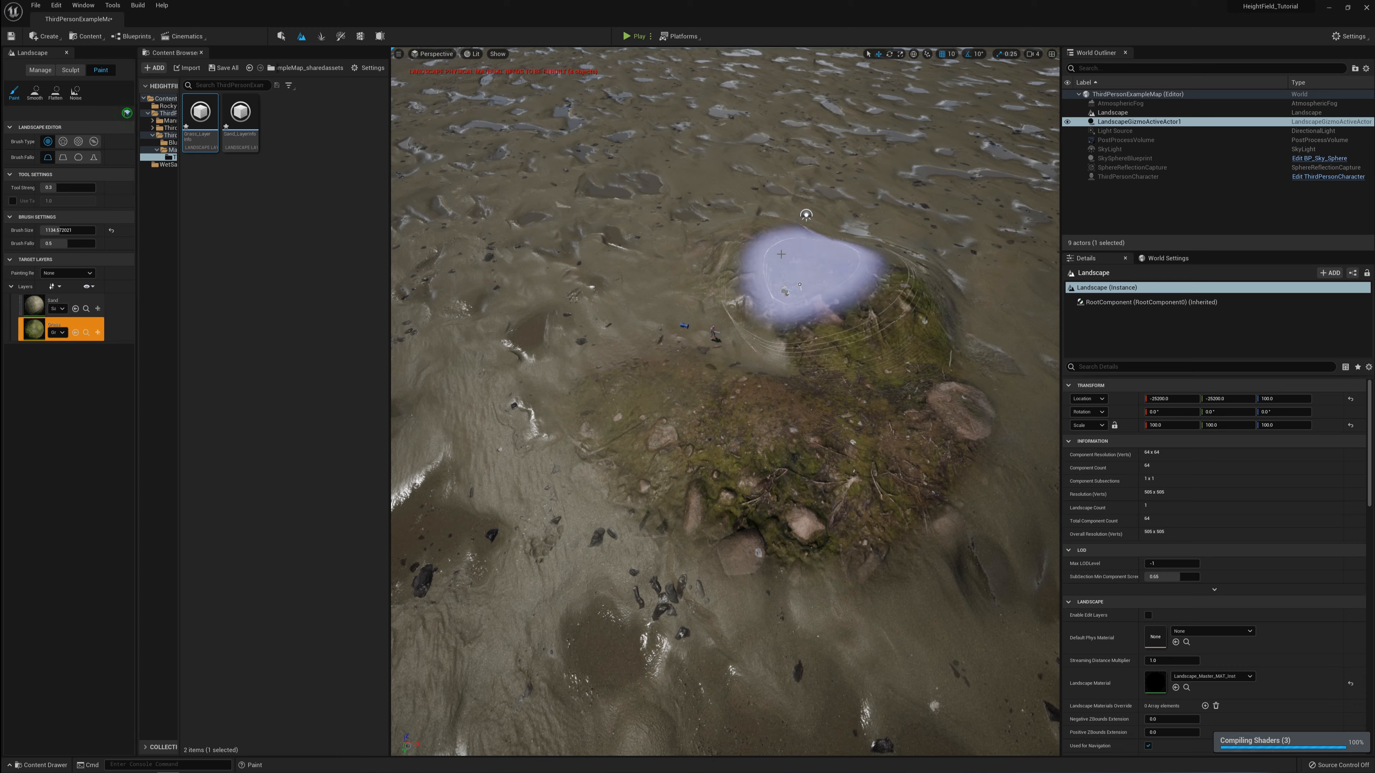
mouse_move(781, 254)
mouse_down()
mouse_move(892, 316)
mouse_move(803, 491)
mouse_move(638, 369)
mouse_move(823, 374)
mouse_up()
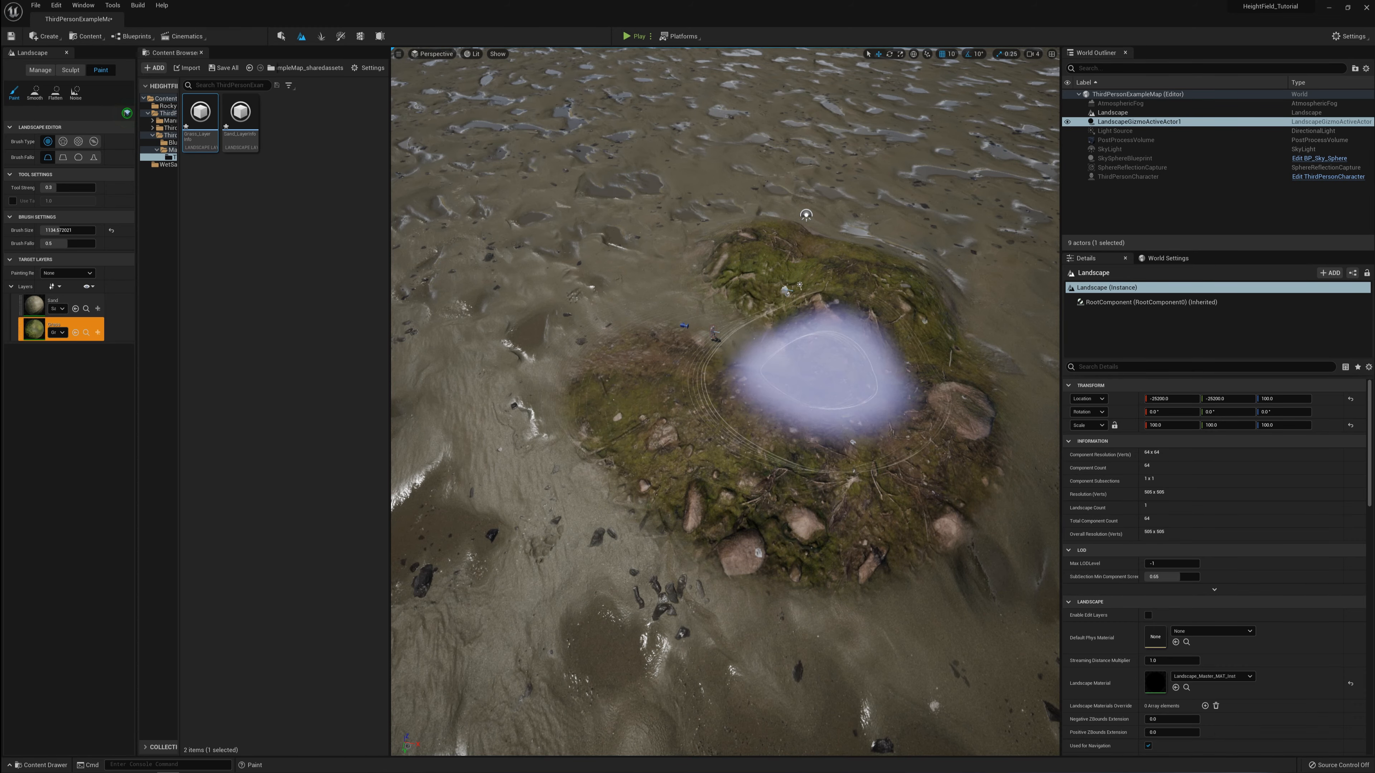
Extend the Grass layer over the neighbouring mound, leaving a sand path around the character between the two mounds.
mouse_move(822, 374)
right_down()
mouse_move(866, 319)
mouse_move(963, 306)
mouse_move(1038, 326)
right_up()
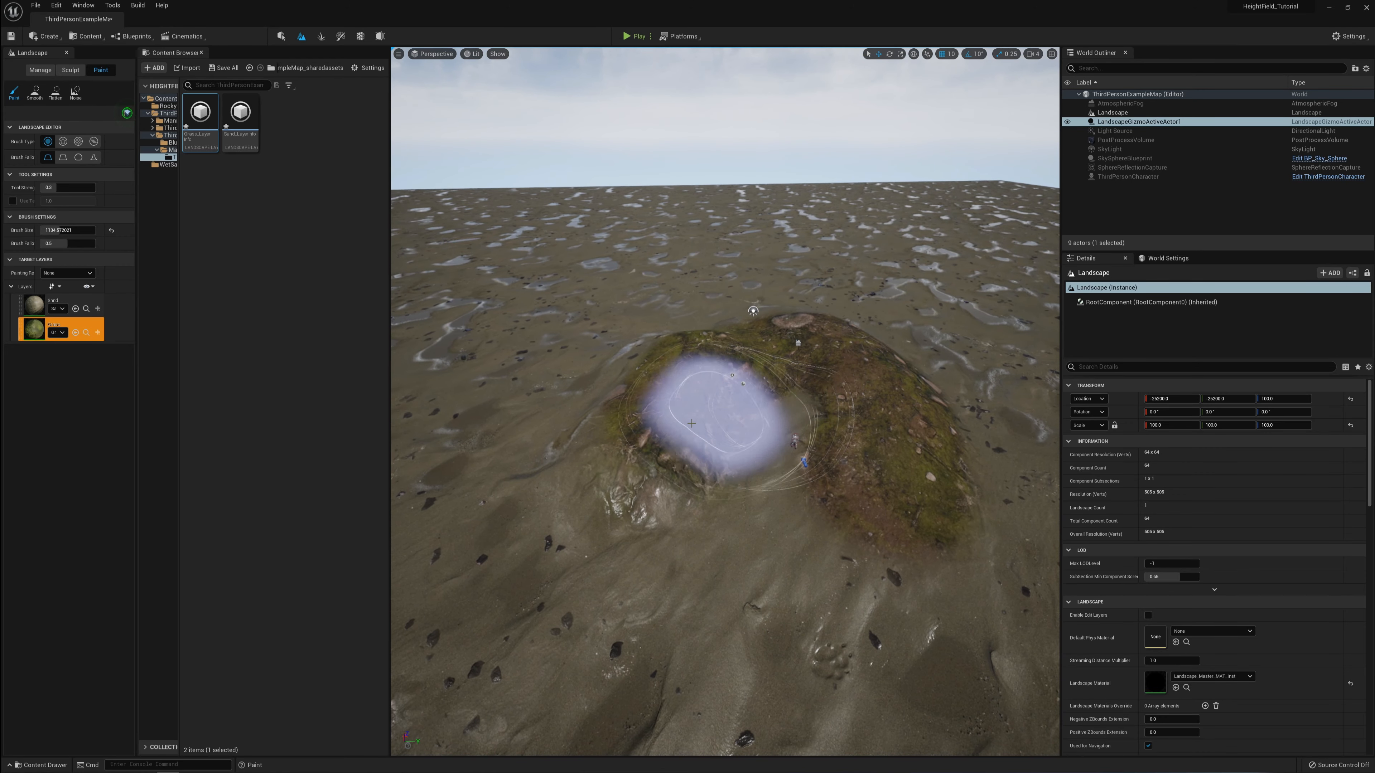
mouse_move(691, 422)
mouse_down()
mouse_move(629, 460)
mouse_move(614, 331)
mouse_up()
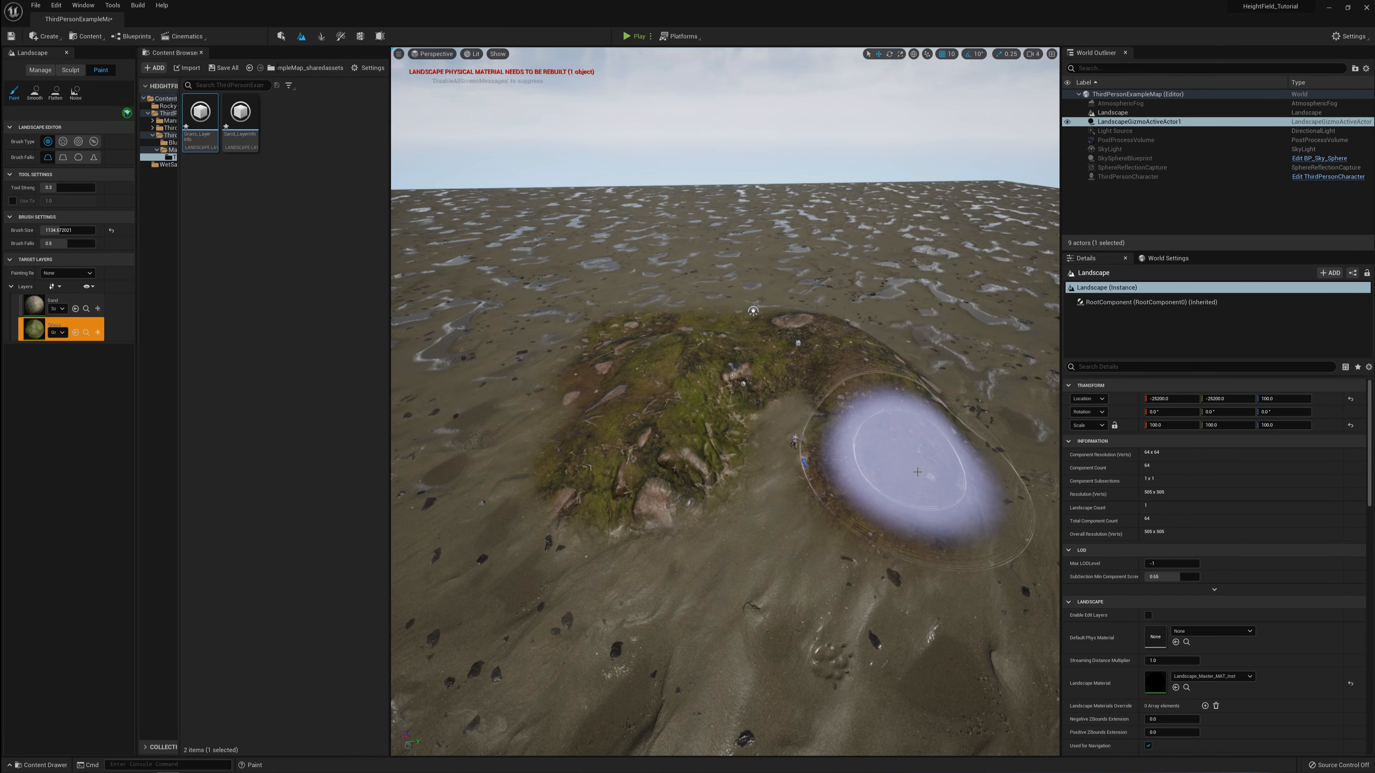
mouse_move(918, 472)
mouse_down()
mouse_move(889, 399)
mouse_move(804, 331)
mouse_move(629, 436)
mouse_move(674, 388)
mouse_up()
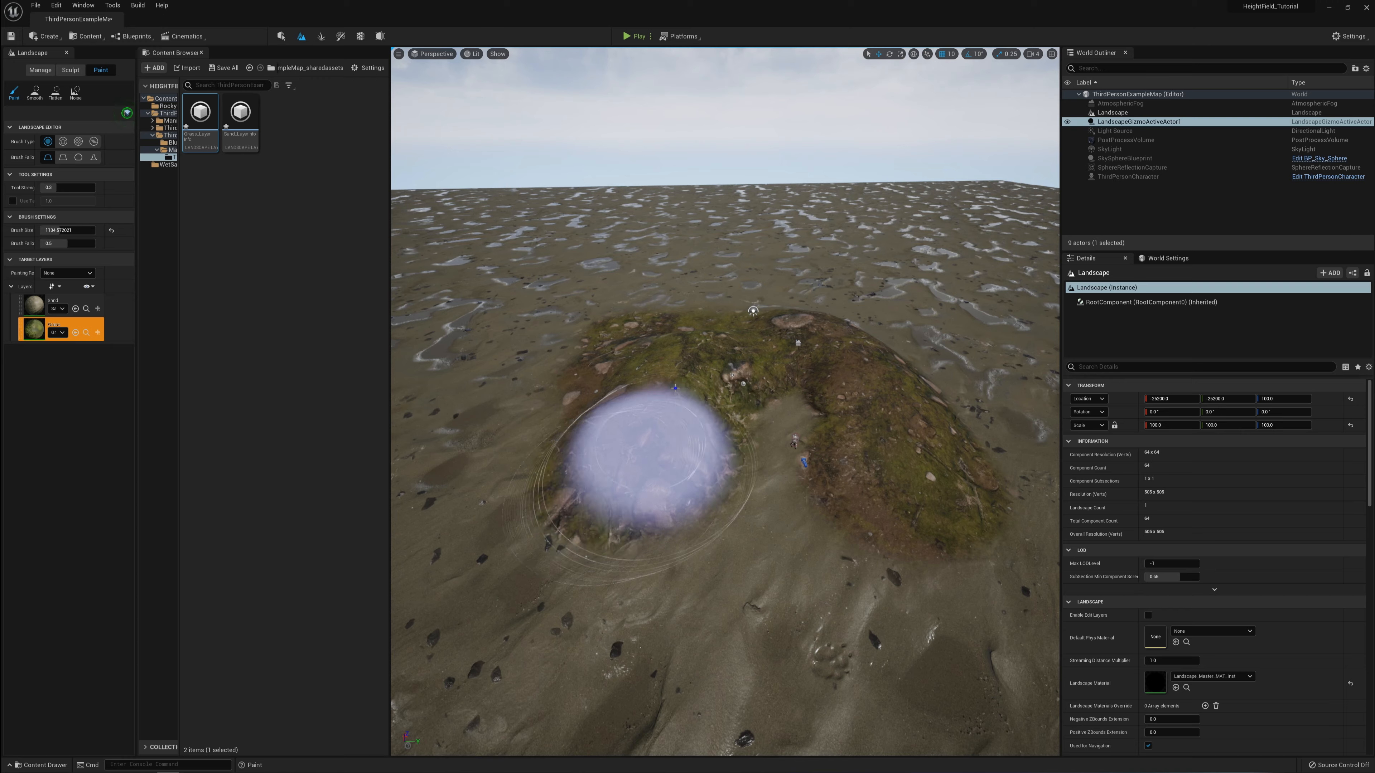
key(w)
mouse_move(675, 388)
right_down()
mouse_move(665, 410)
mouse_move(692, 412)
mouse_move(583, 332)
right_up()
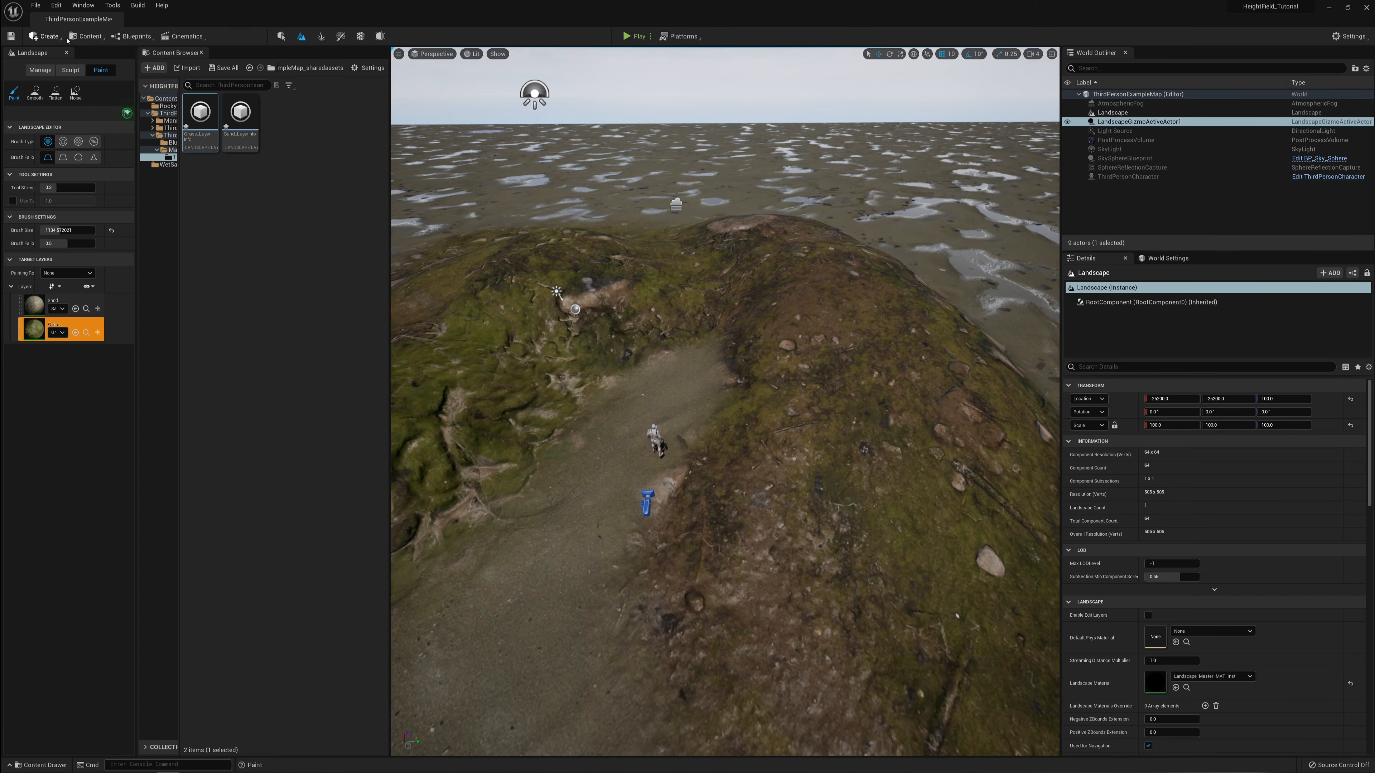
Leave landscape painting for selection mode and open the Landscape_Master_MAT_Inst material instance from the Content folder.
click(281, 35)
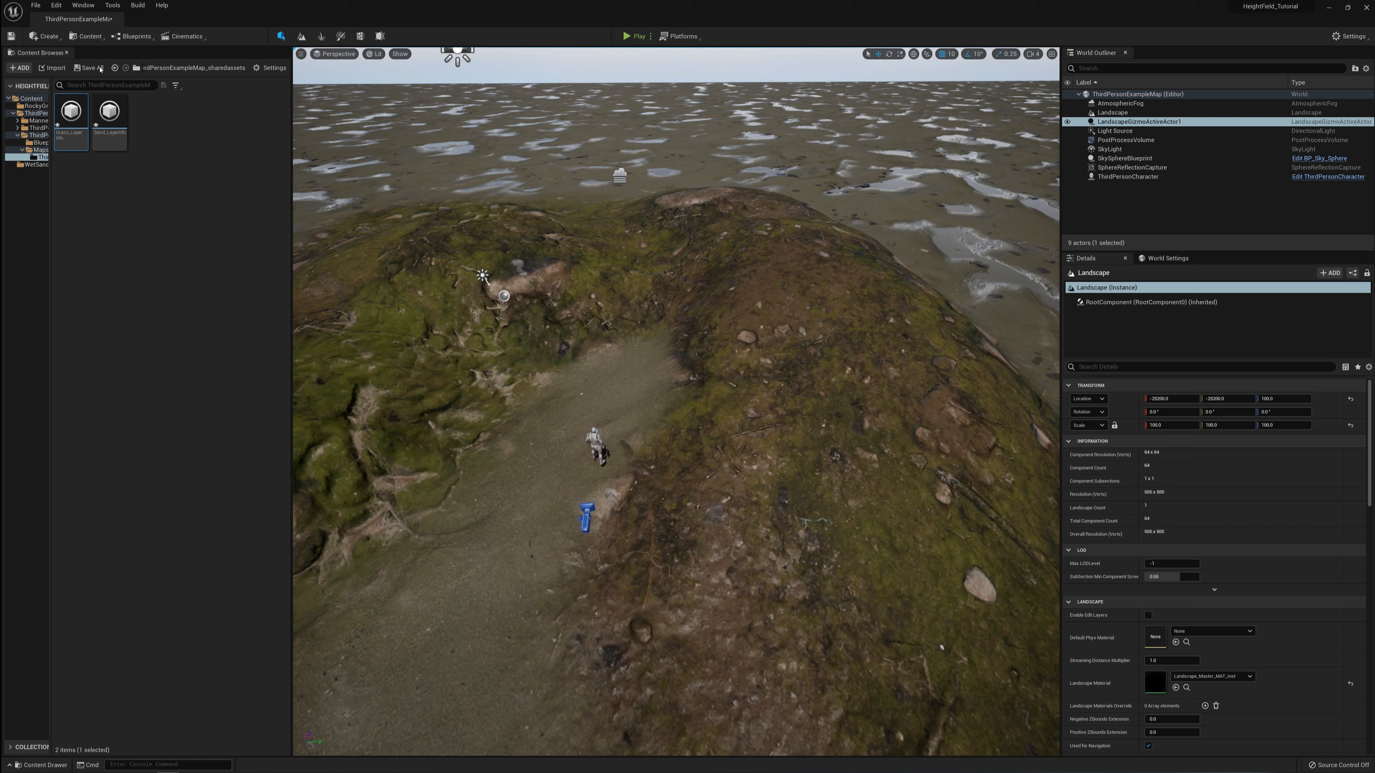
click(31, 98)
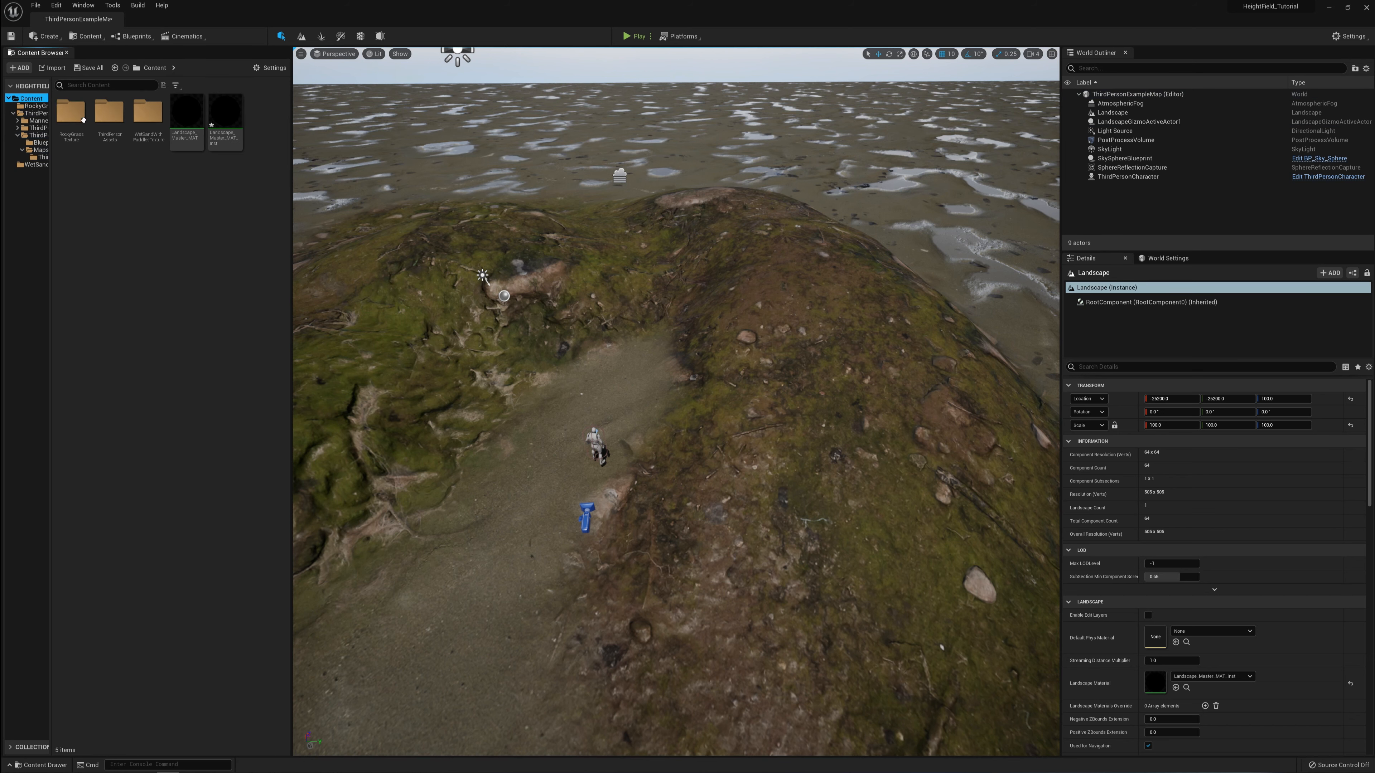
double_click(230, 119)
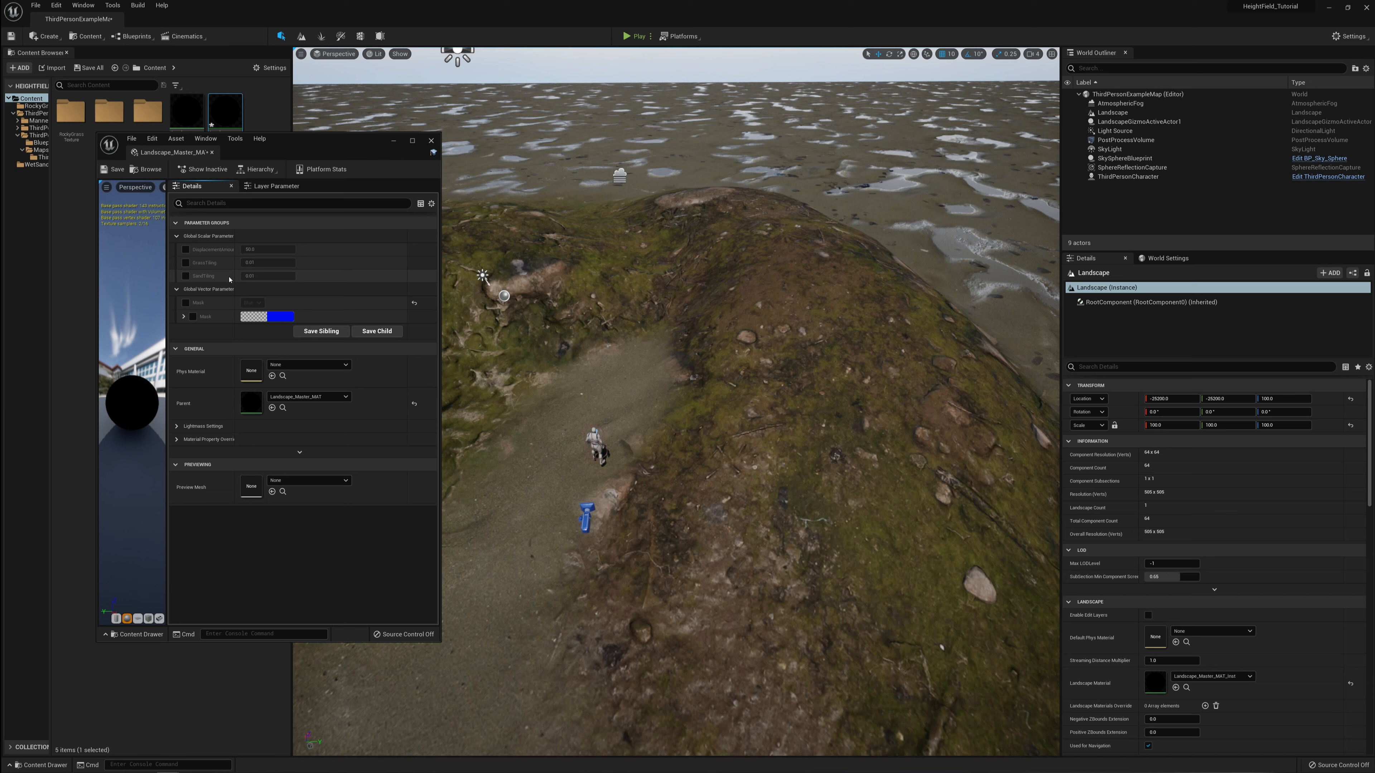
Enable the GrassTiling and SandTiling overrides in the material instance and set both to 0.1.
click(185, 262)
click(186, 276)
click(265, 266)
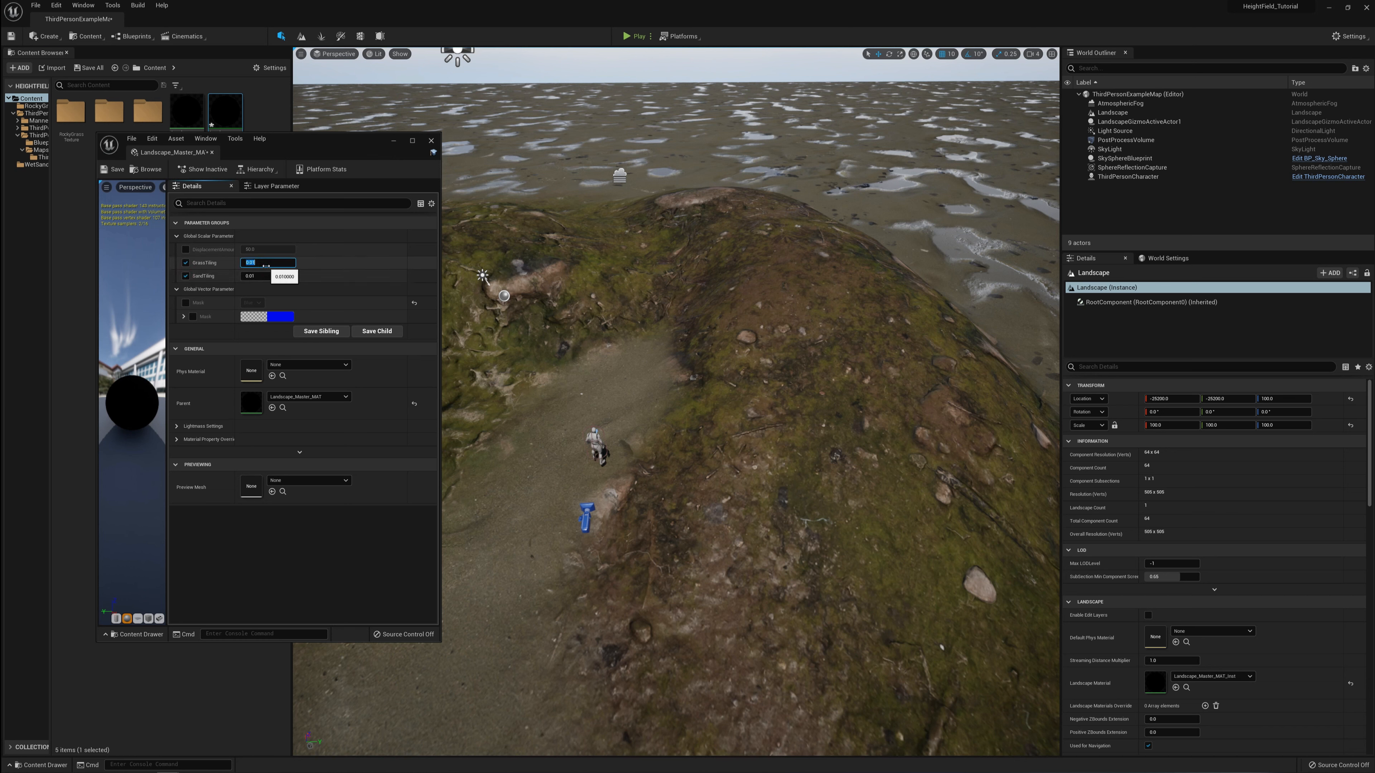
text(0.1)
key(Return)
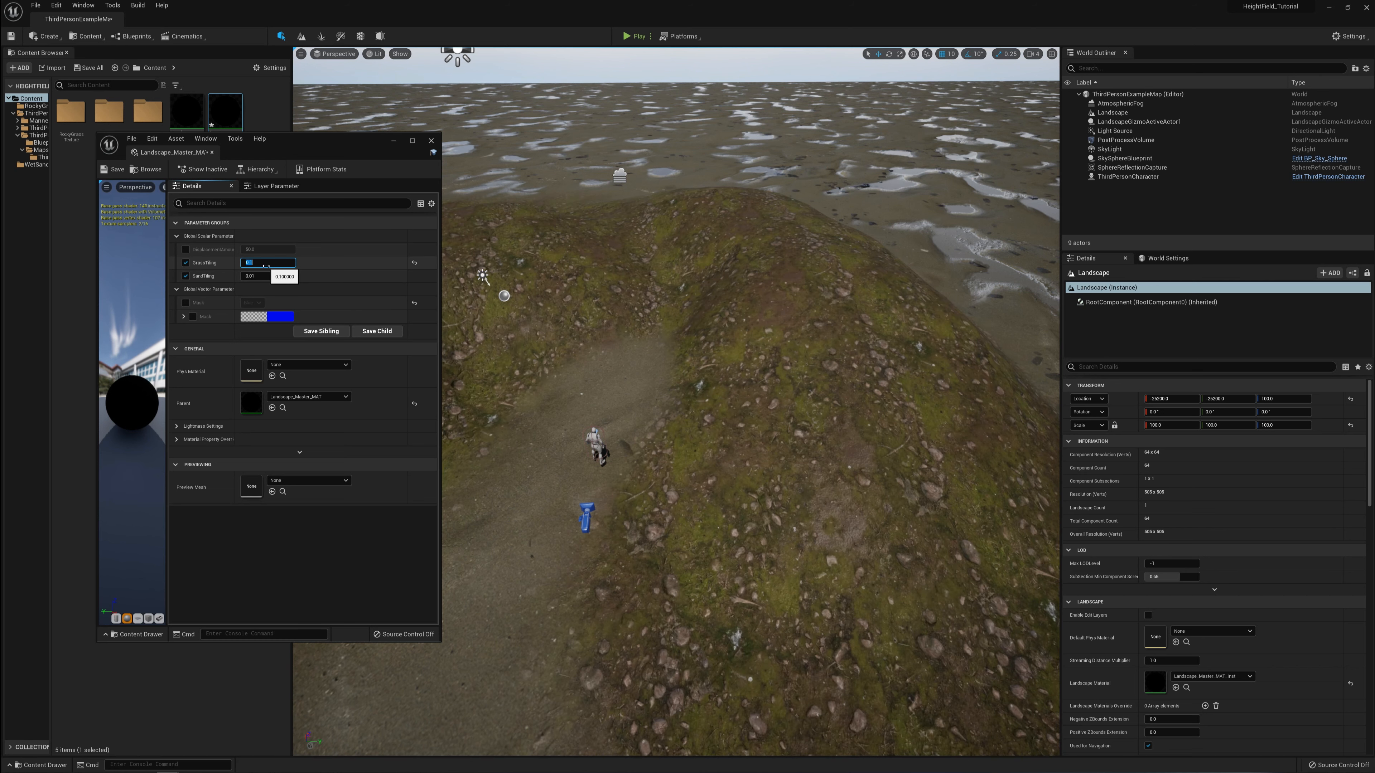
click(261, 276)
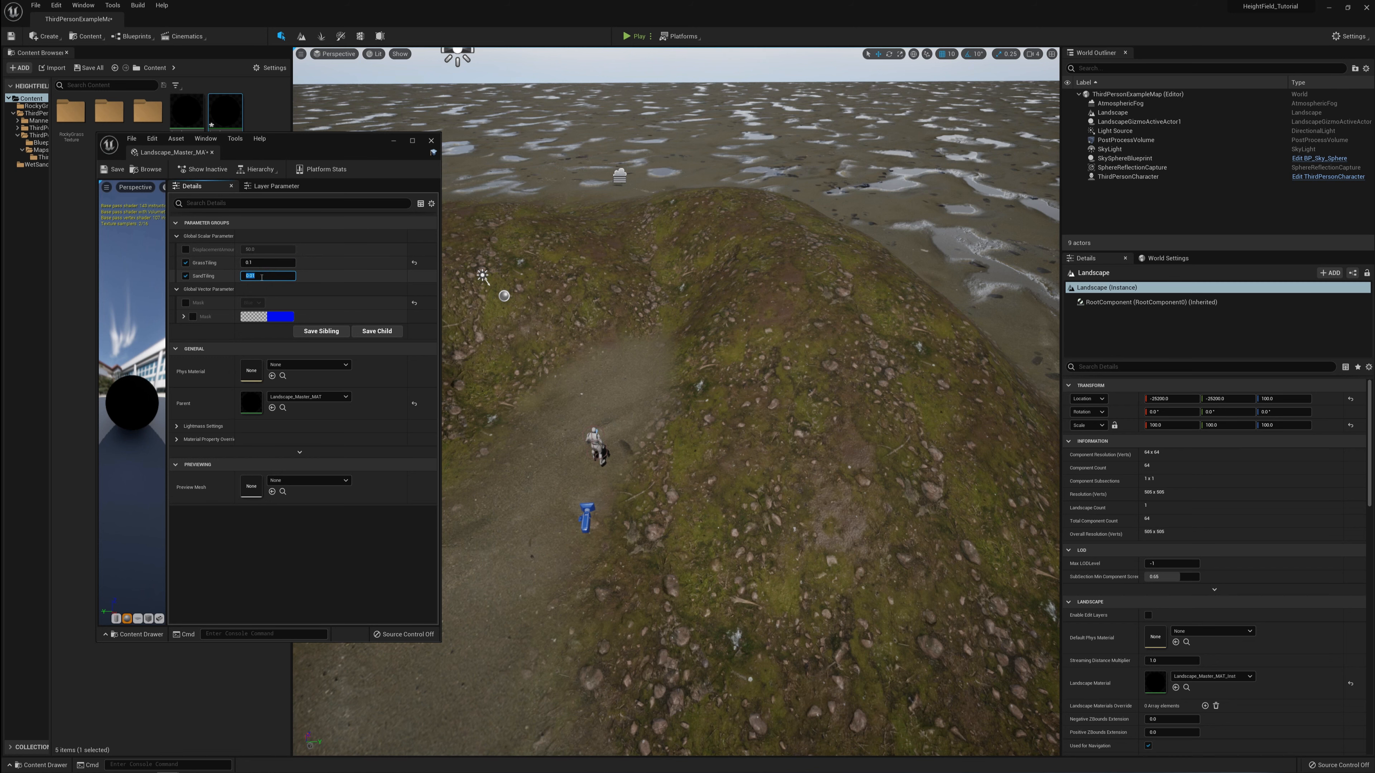
key(BackSpace)
text(.1)
key(Return)
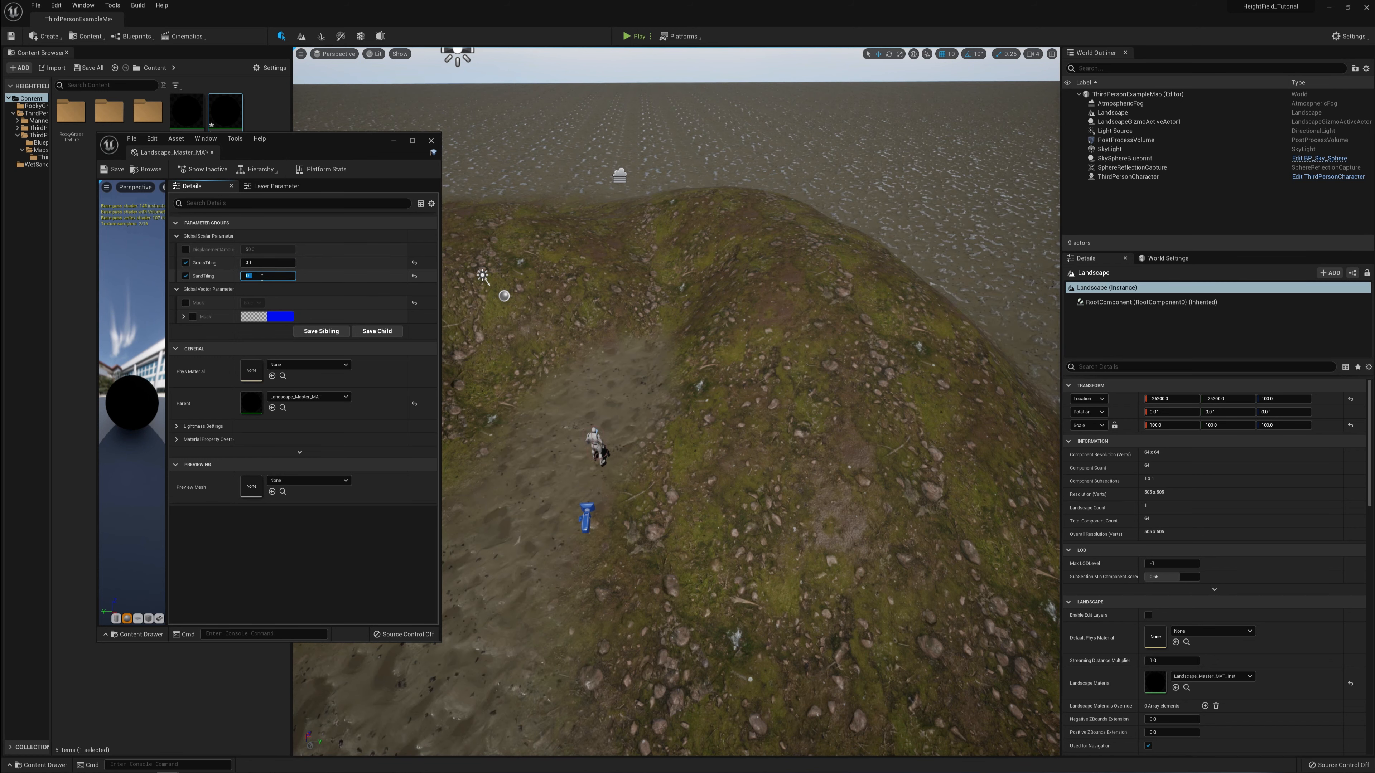
Examine the sand and grass texture scale around the character, and close the material instance.
right_drag(622, 260, 675, 264)
key(w)
key(w)
key(s)
key(s)
key(w)
key(s)
key(w)
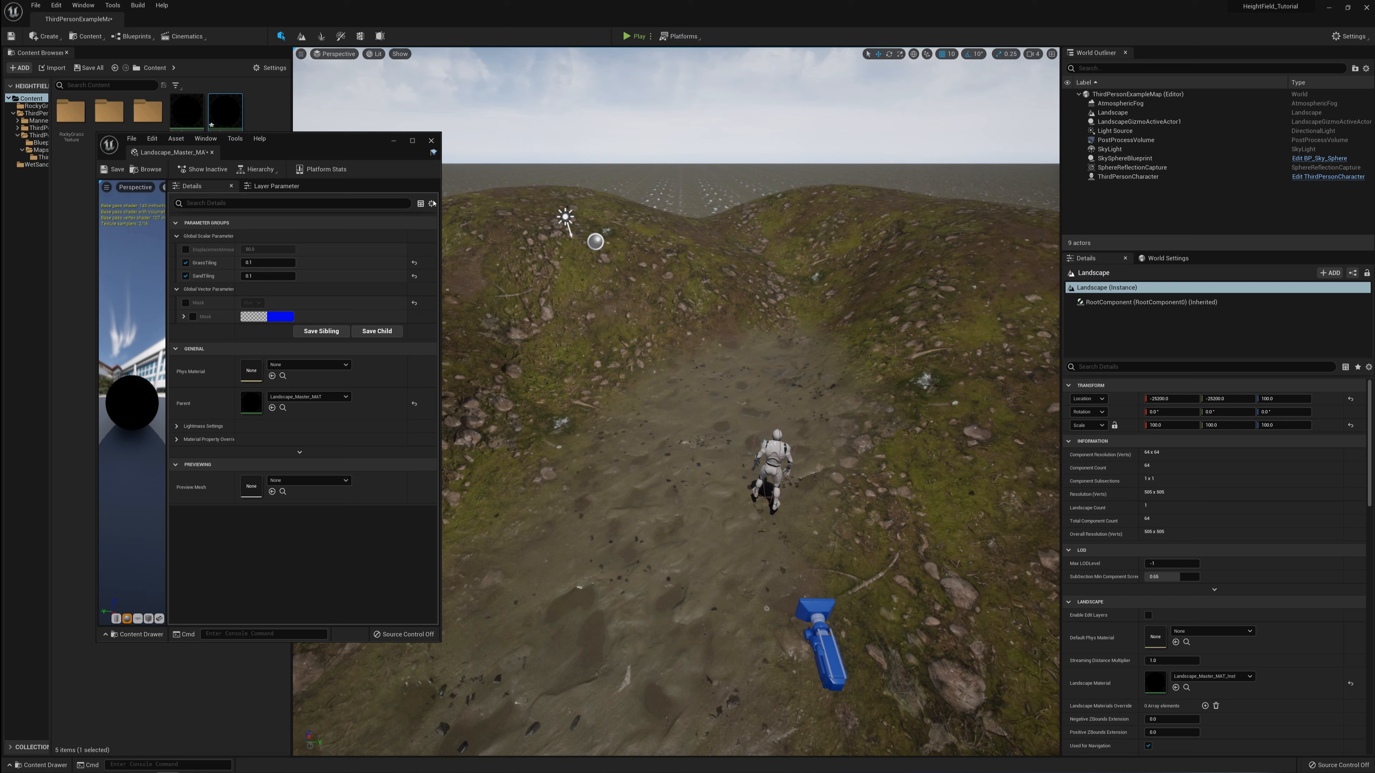
click(432, 141)
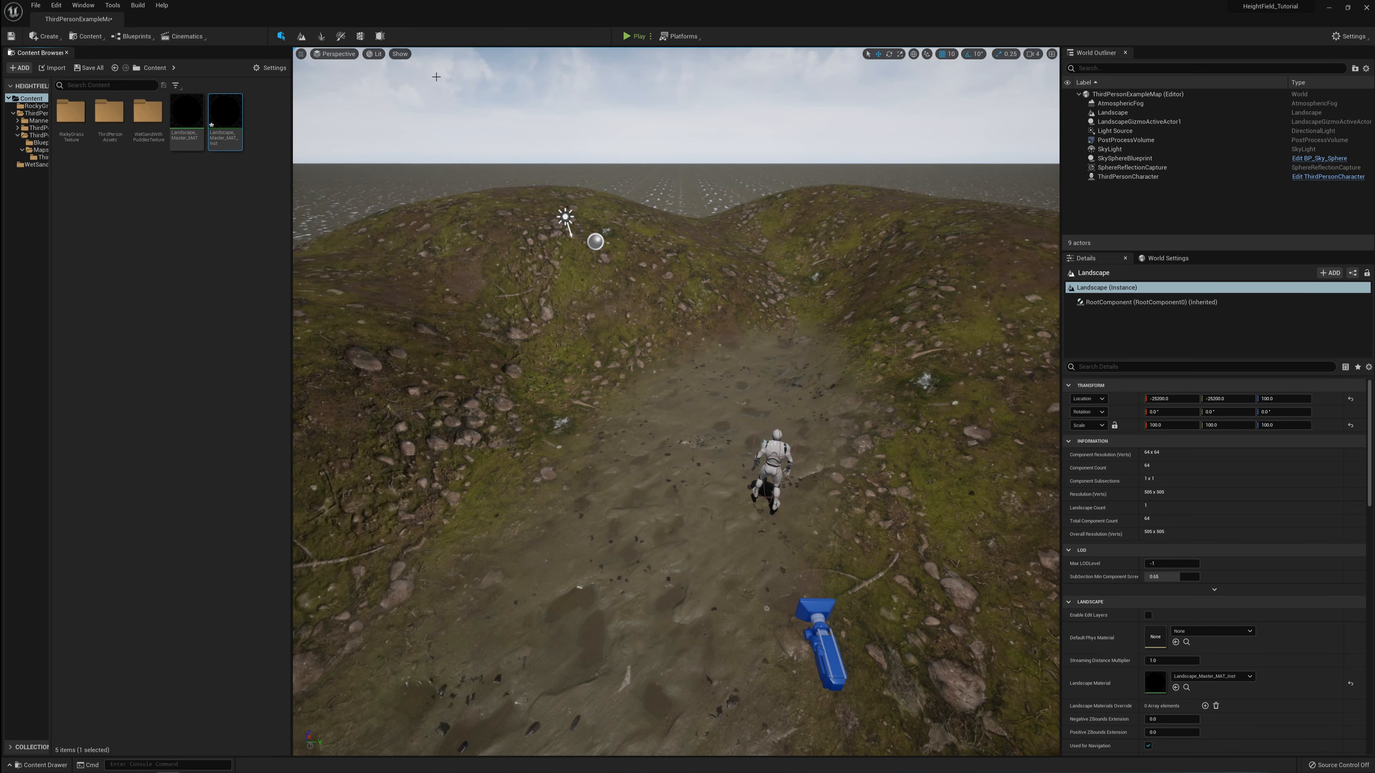
Play the level and run the character across the grass mounds and sand path to check the landscape.
click(639, 37)
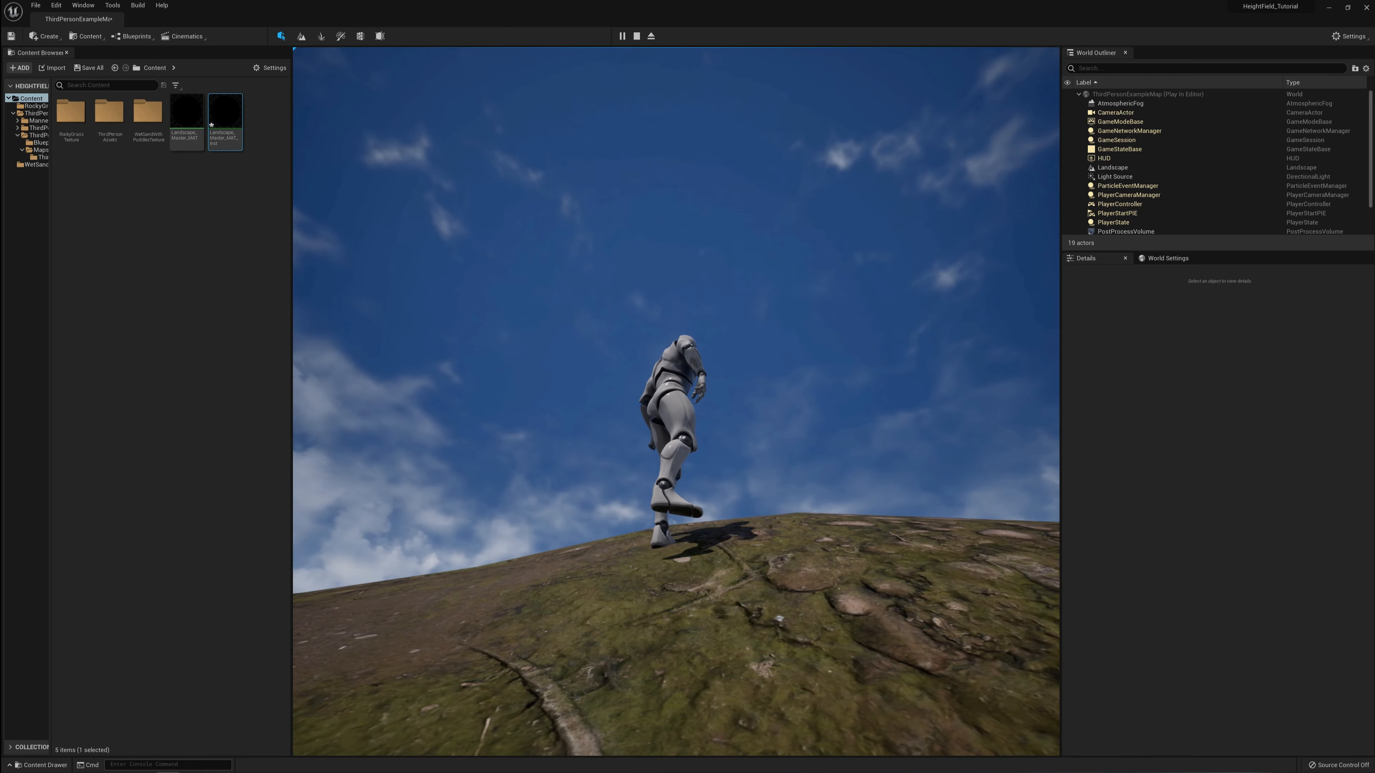
key(w)
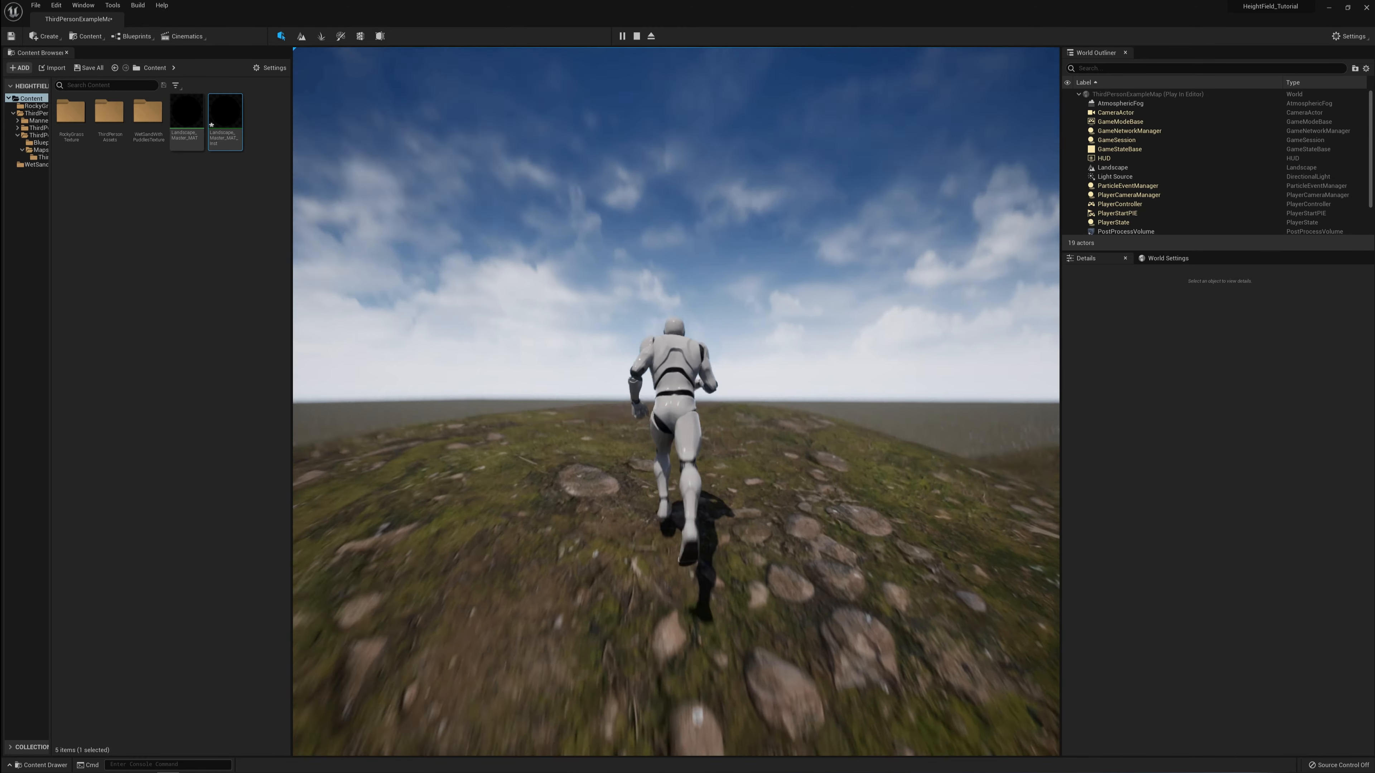
key(w)
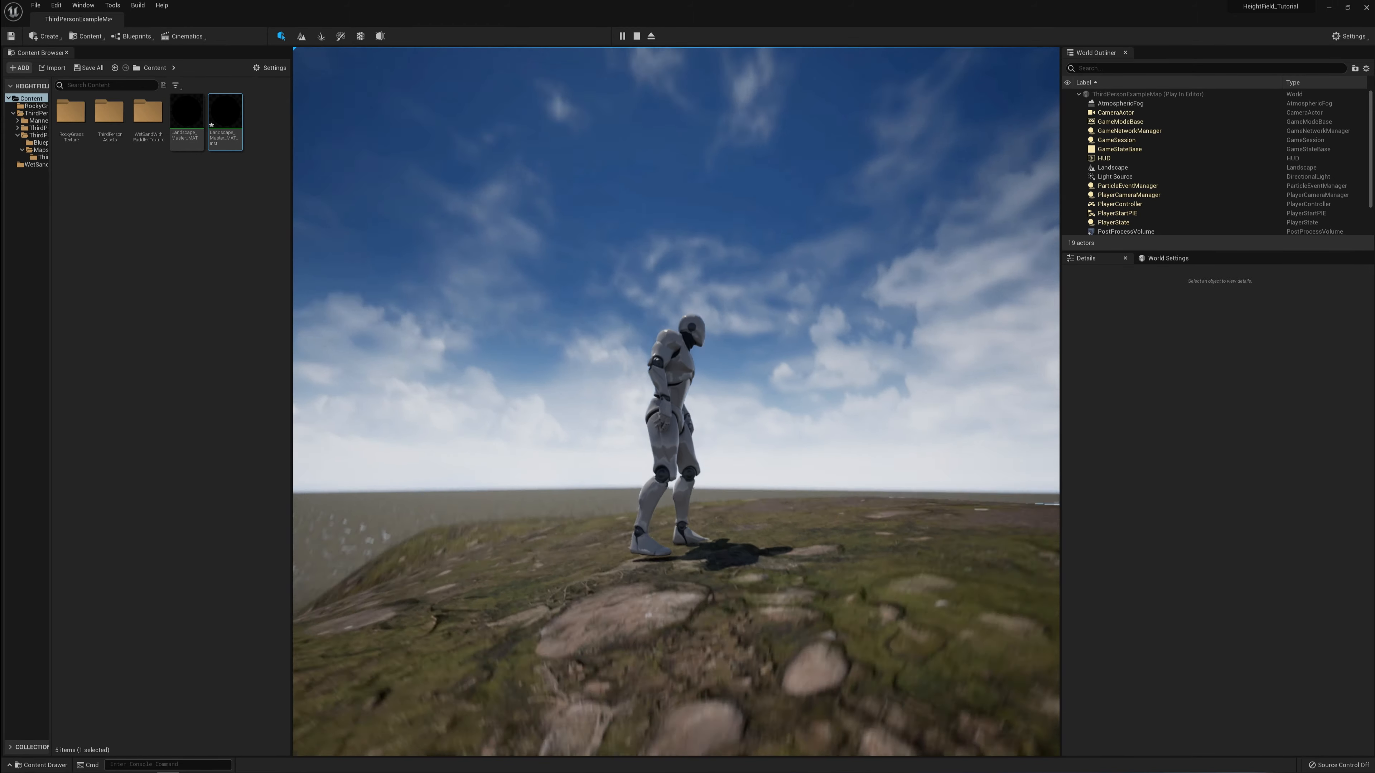
key(w)
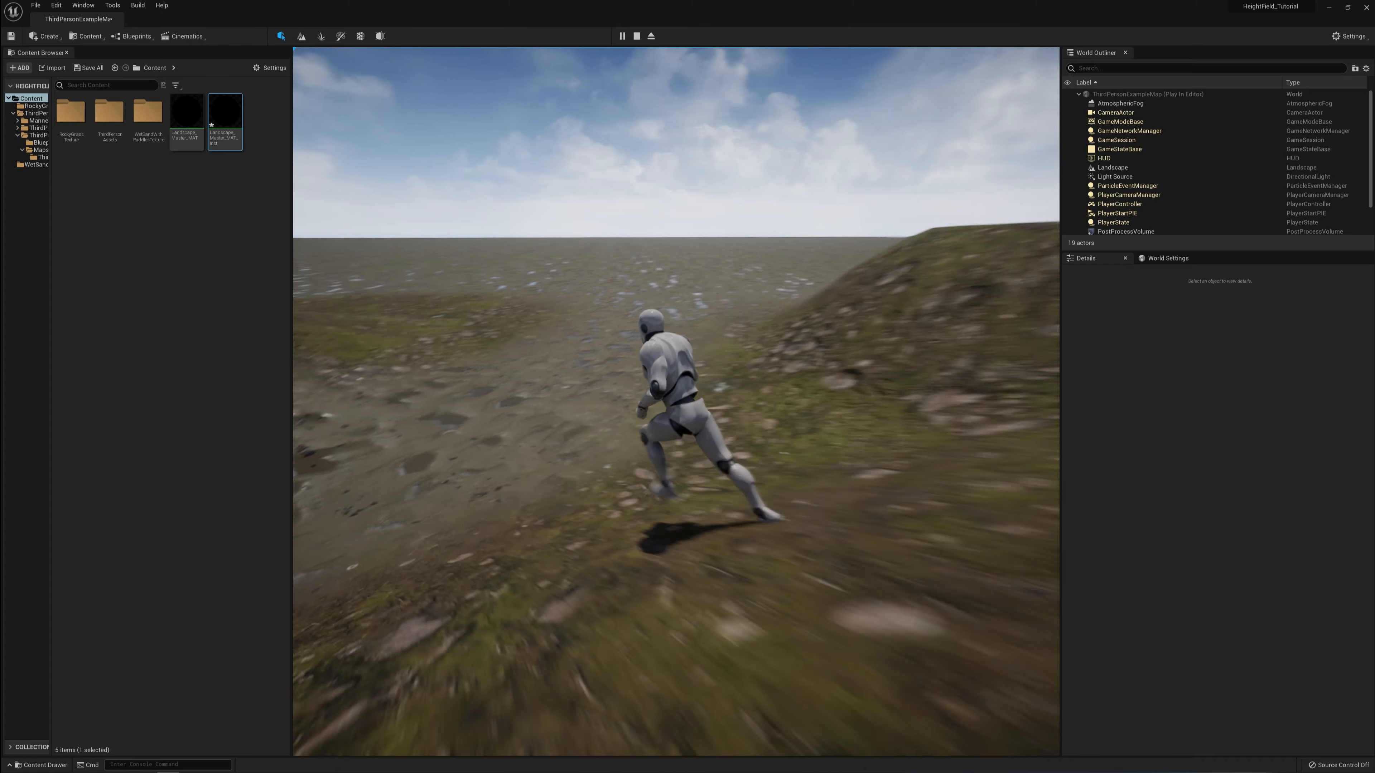
key(w)
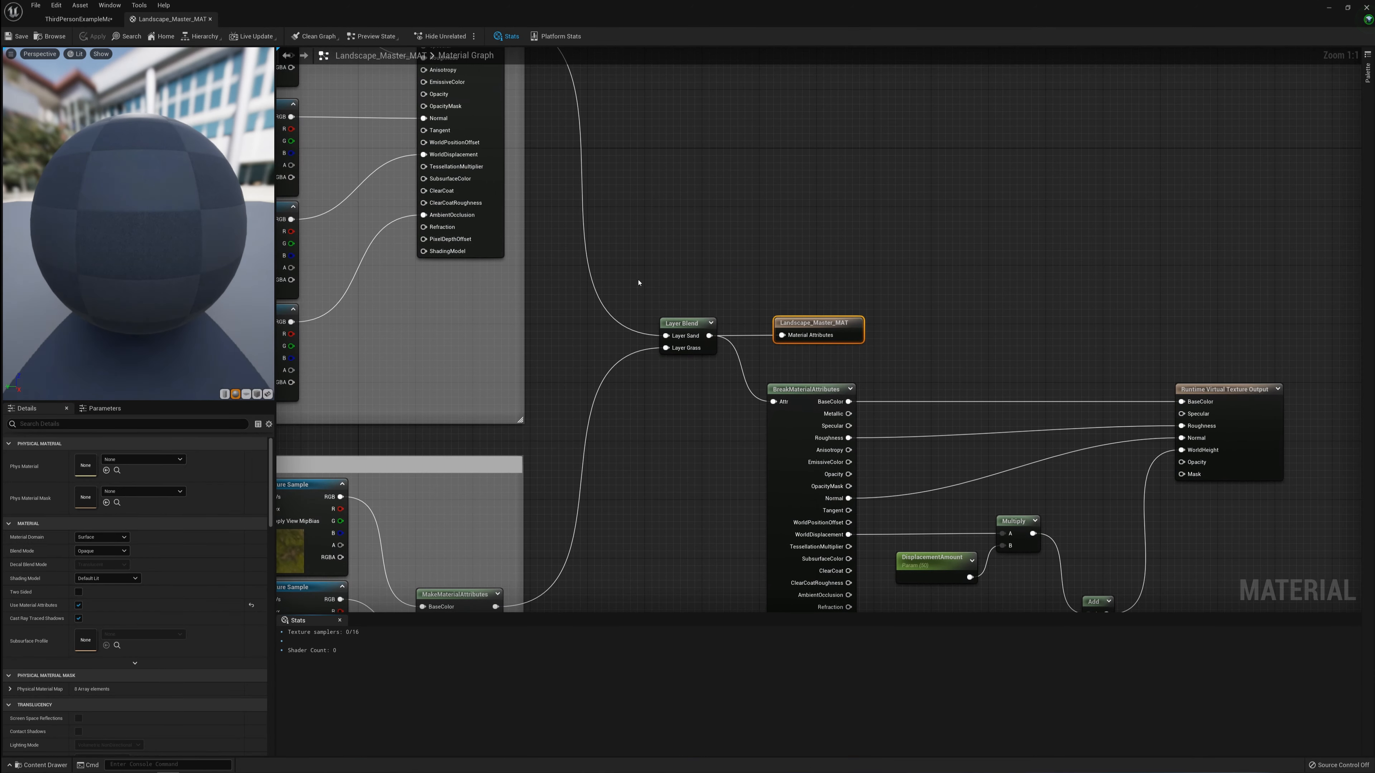
Examine the sand layer's texture samples and their material attribute connections in the Landscape_Master_MAT graph.
scroll(908, 394, up, 2)
right_drag(908, 394, 997, 398)
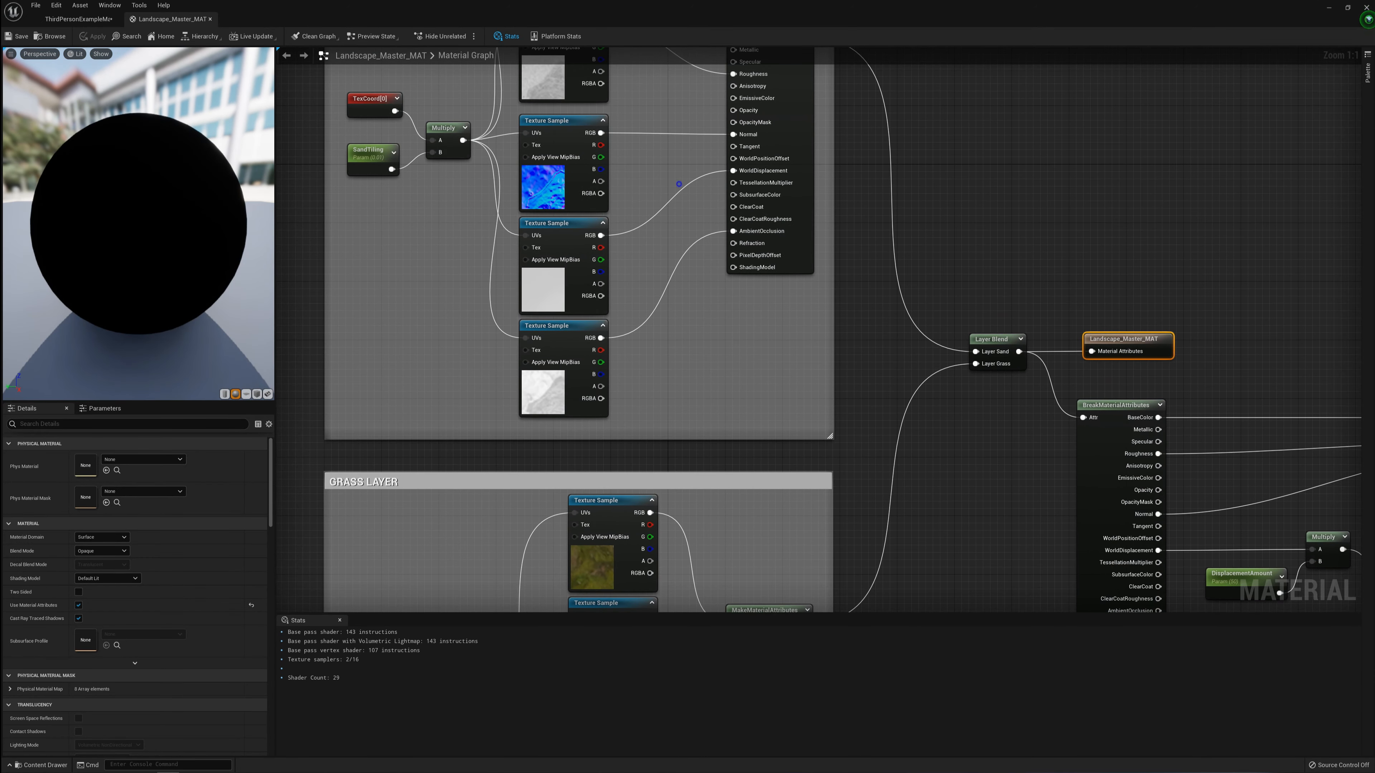
right_drag(681, 185, 678, 291)
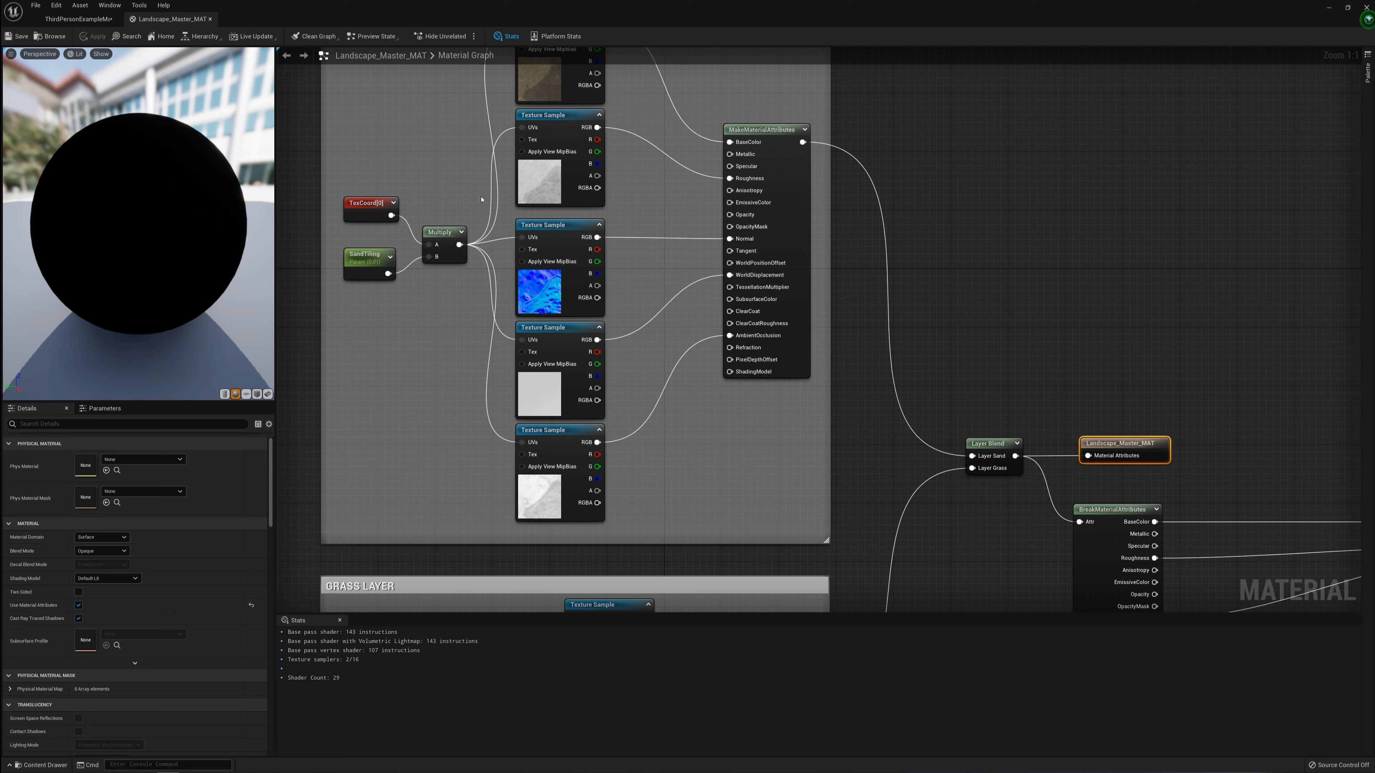
Return to the level and enable the Virtual Heightfield Mesh plugin without restarting the editor.
click(62, 19)
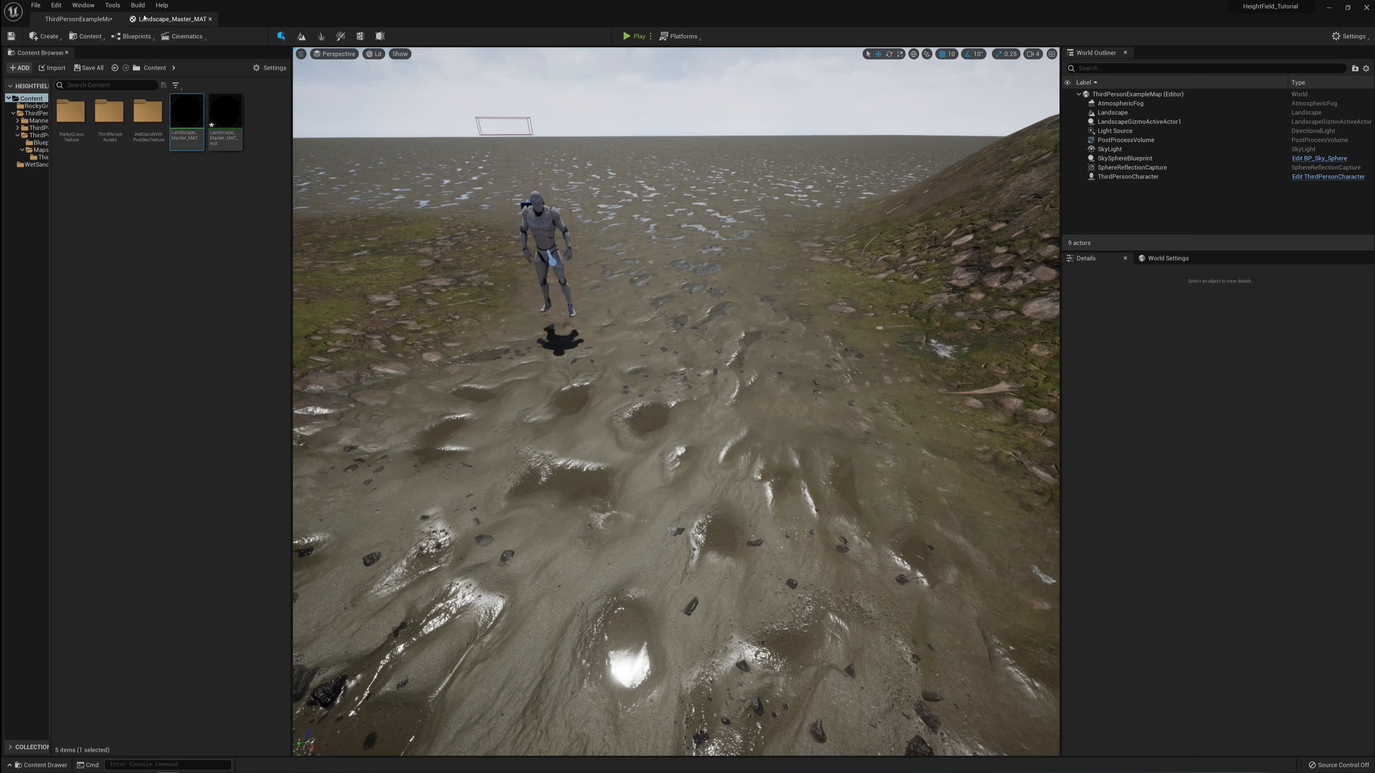
click(56, 5)
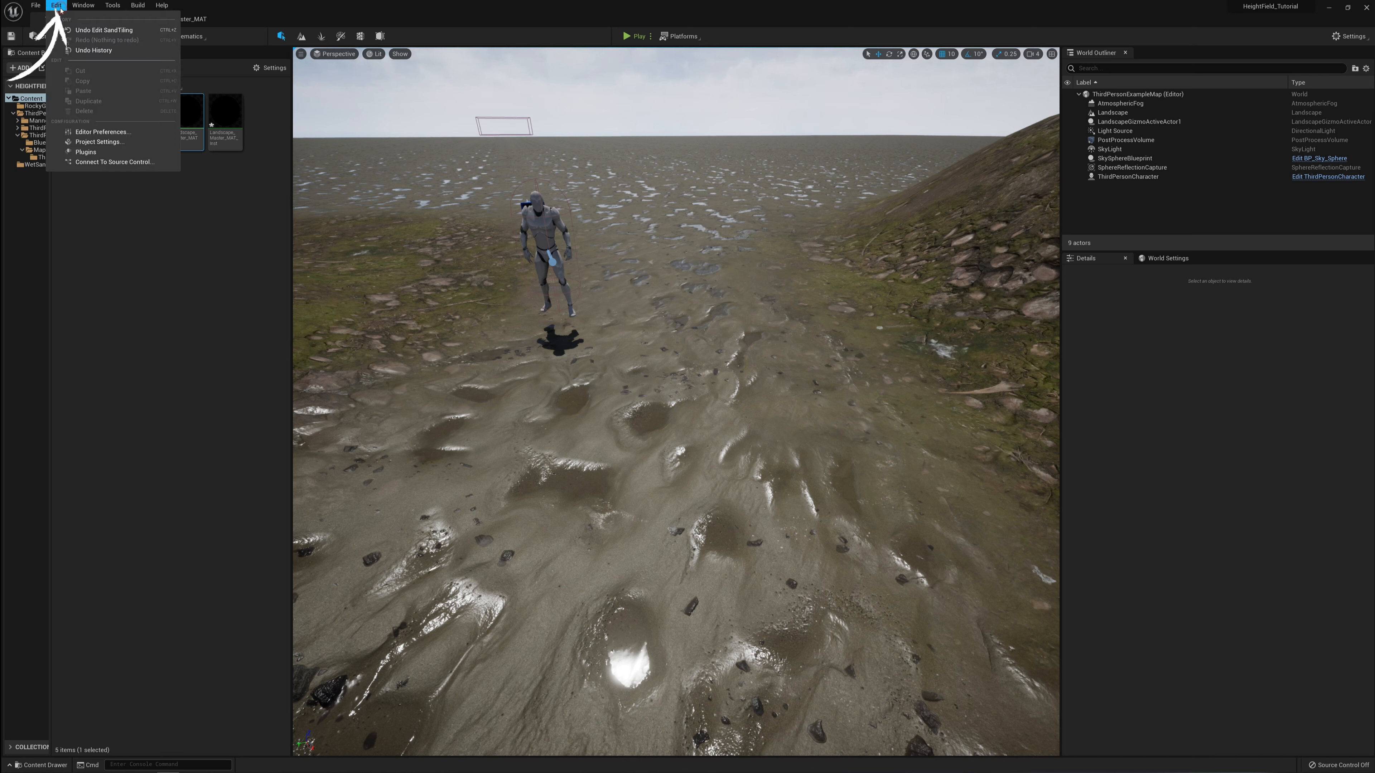
click(107, 152)
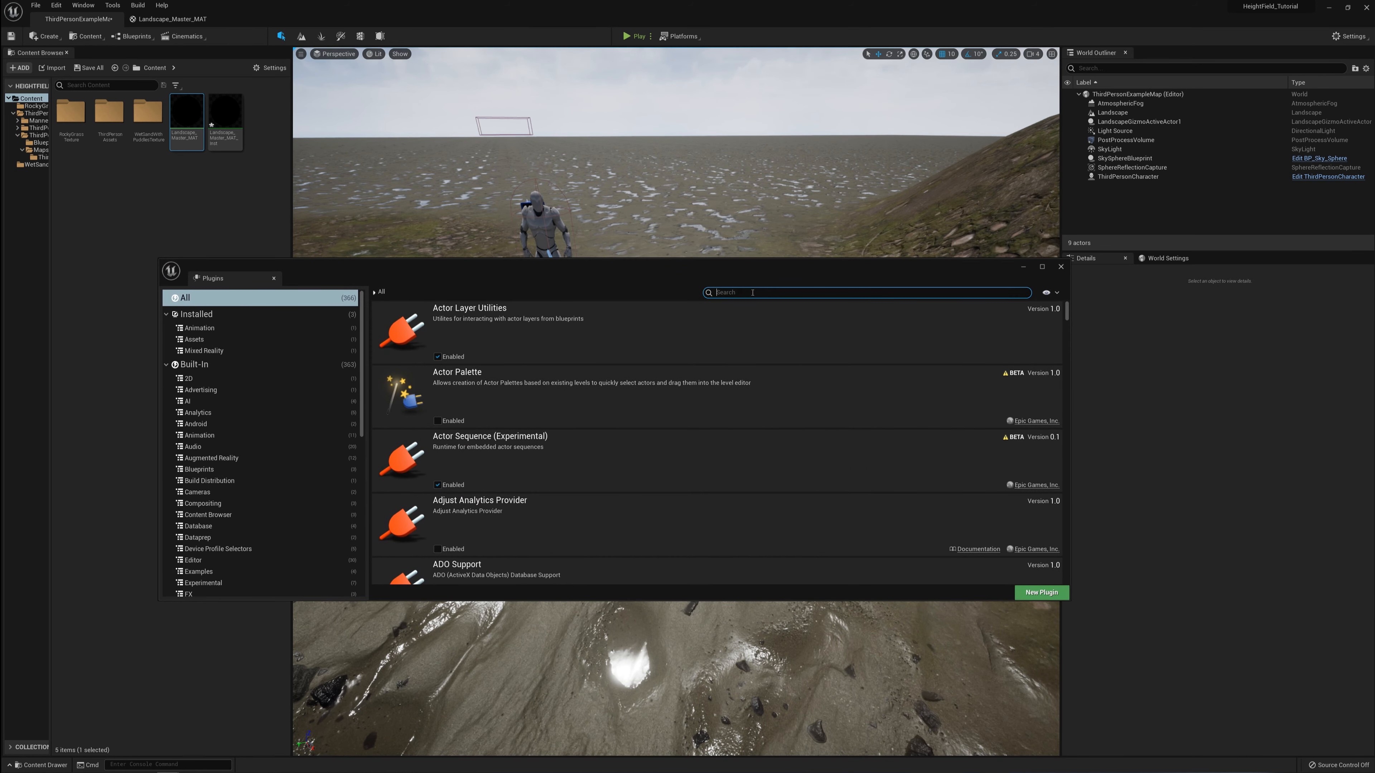
text(virtual he)
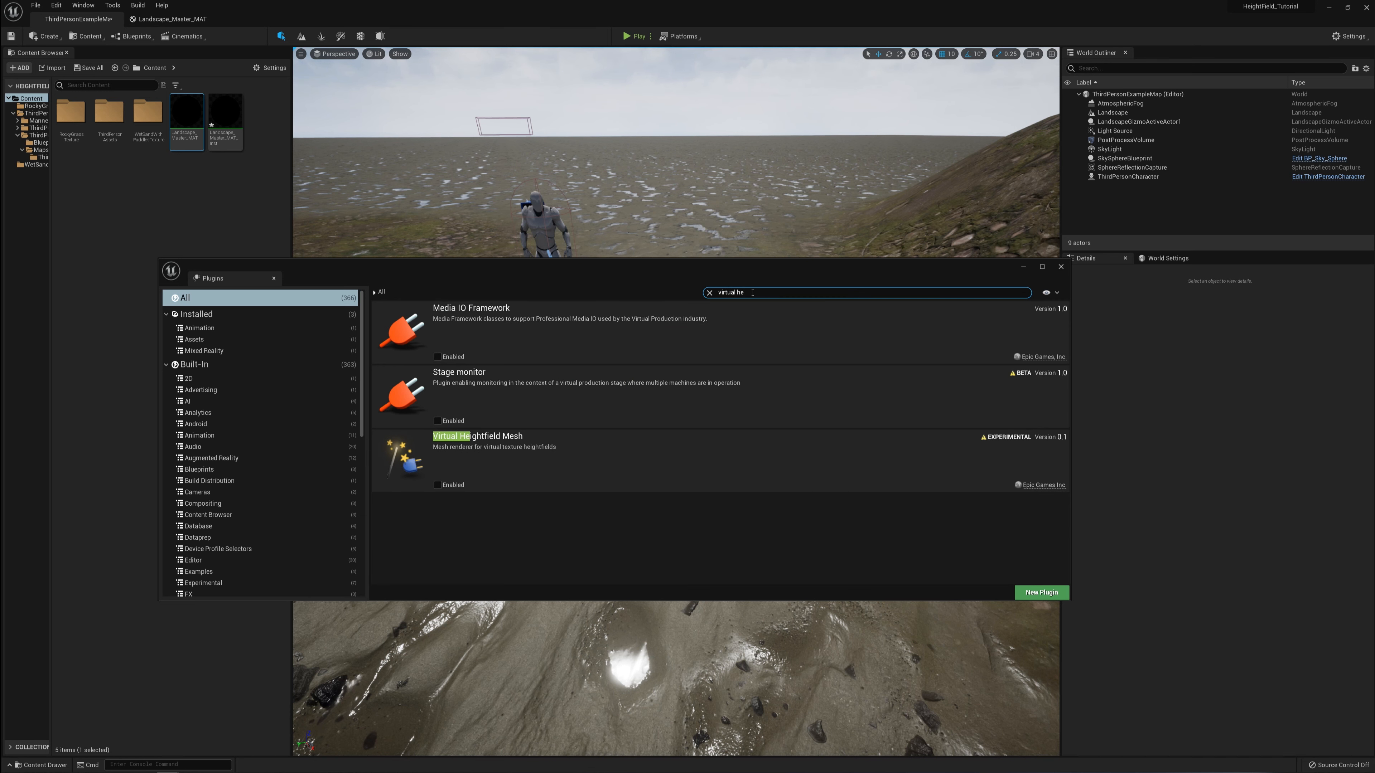
text(i)
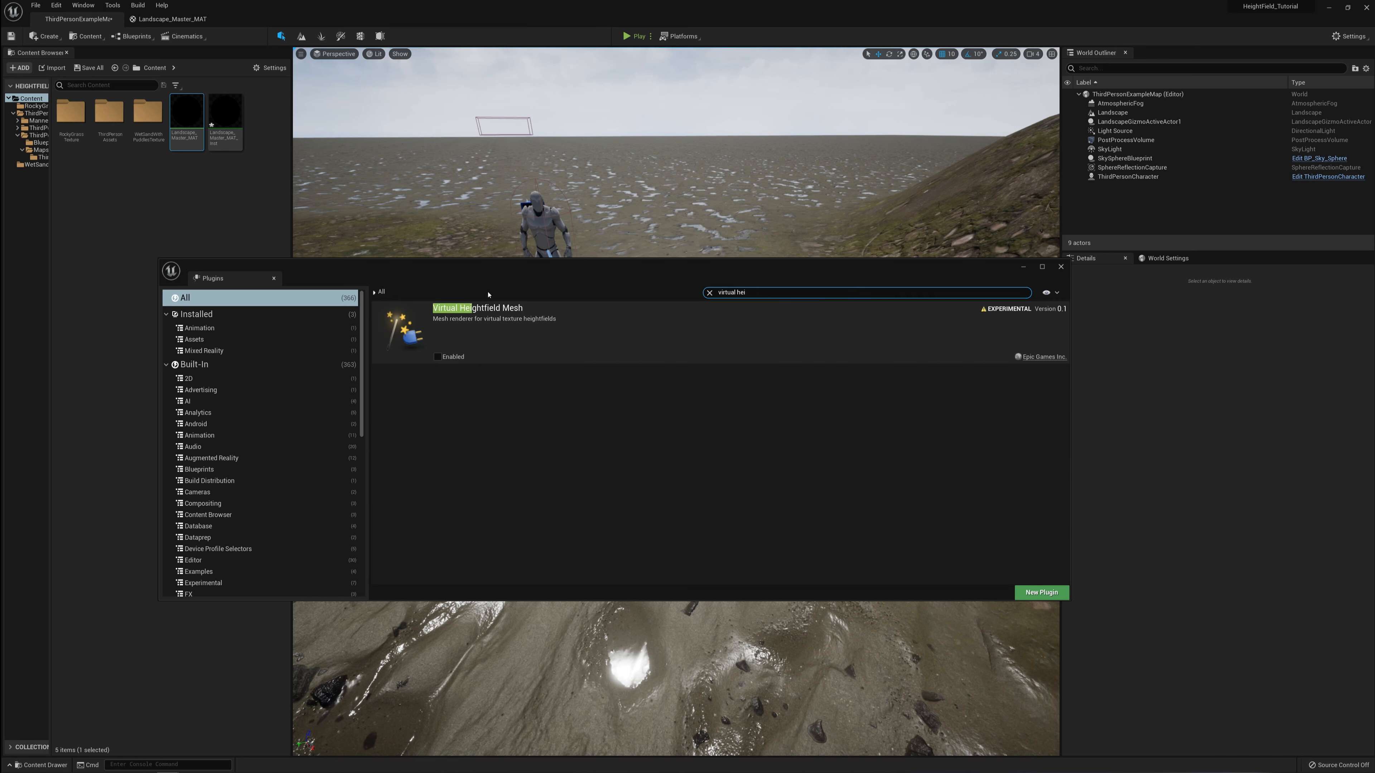
click(438, 357)
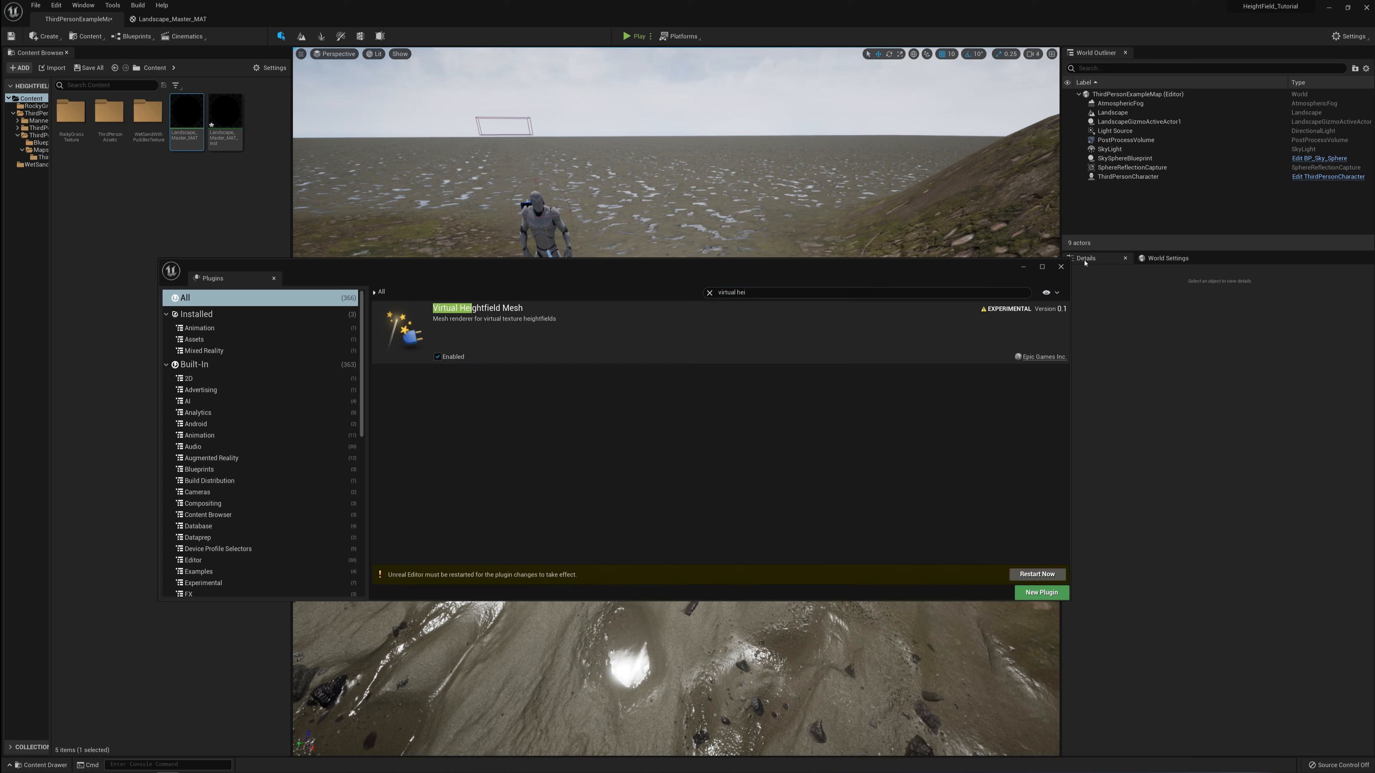
click(1061, 267)
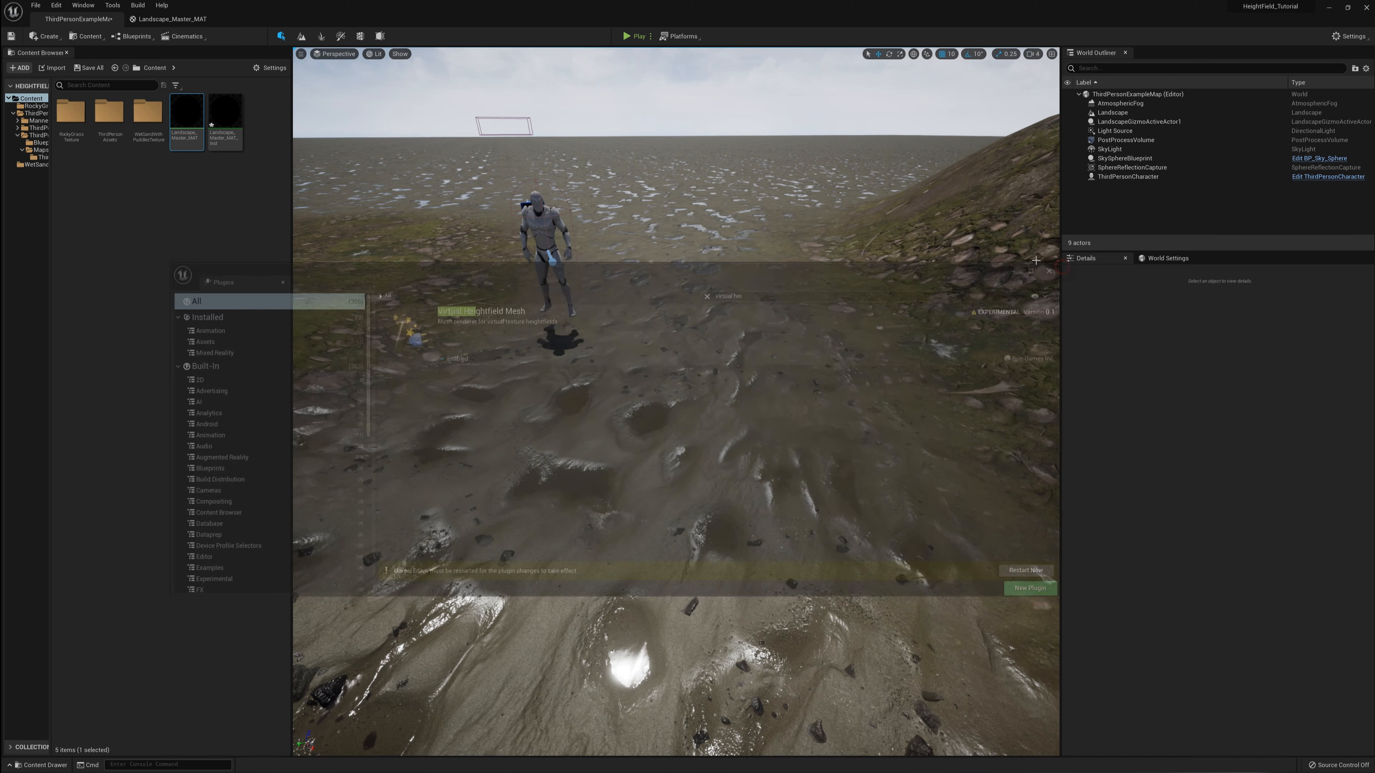
Enable virtual texture support in the project's rendering settings.
click(56, 5)
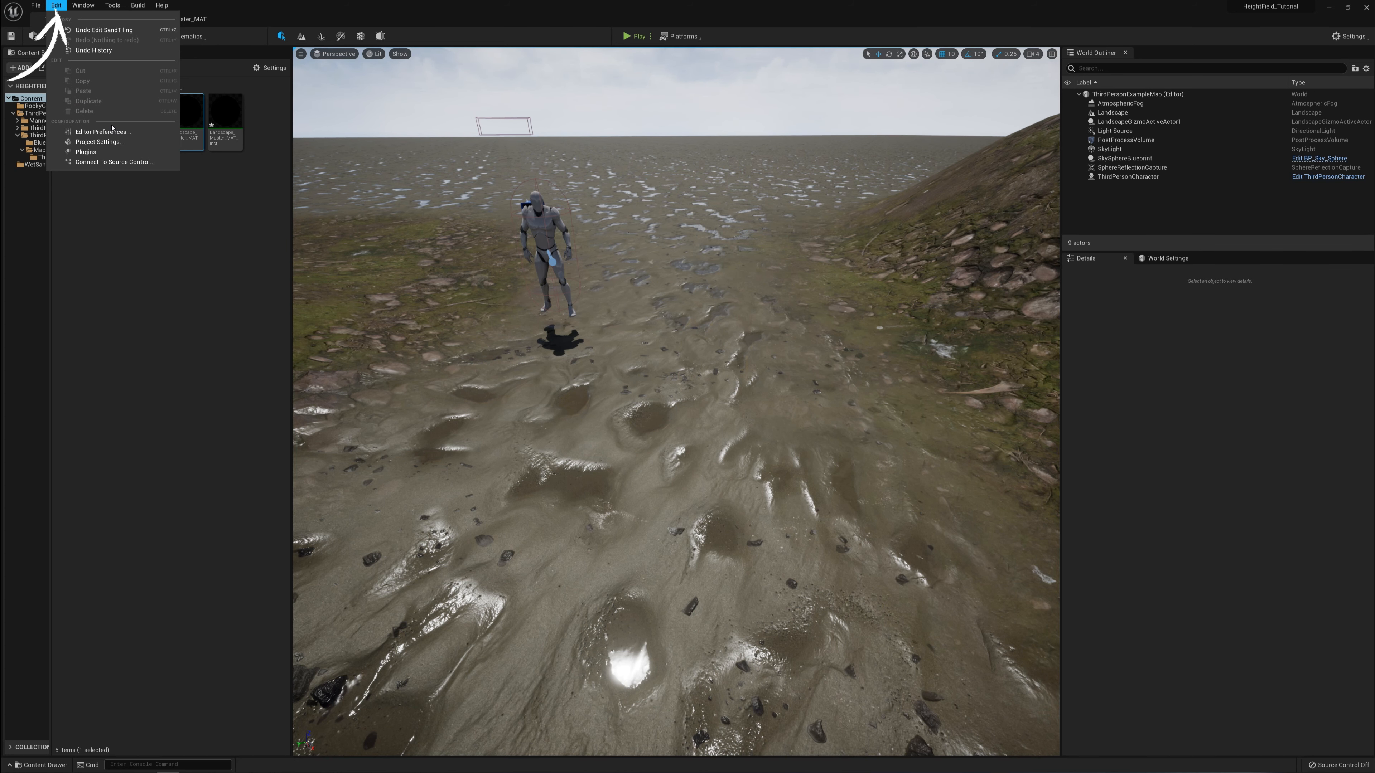
click(90, 142)
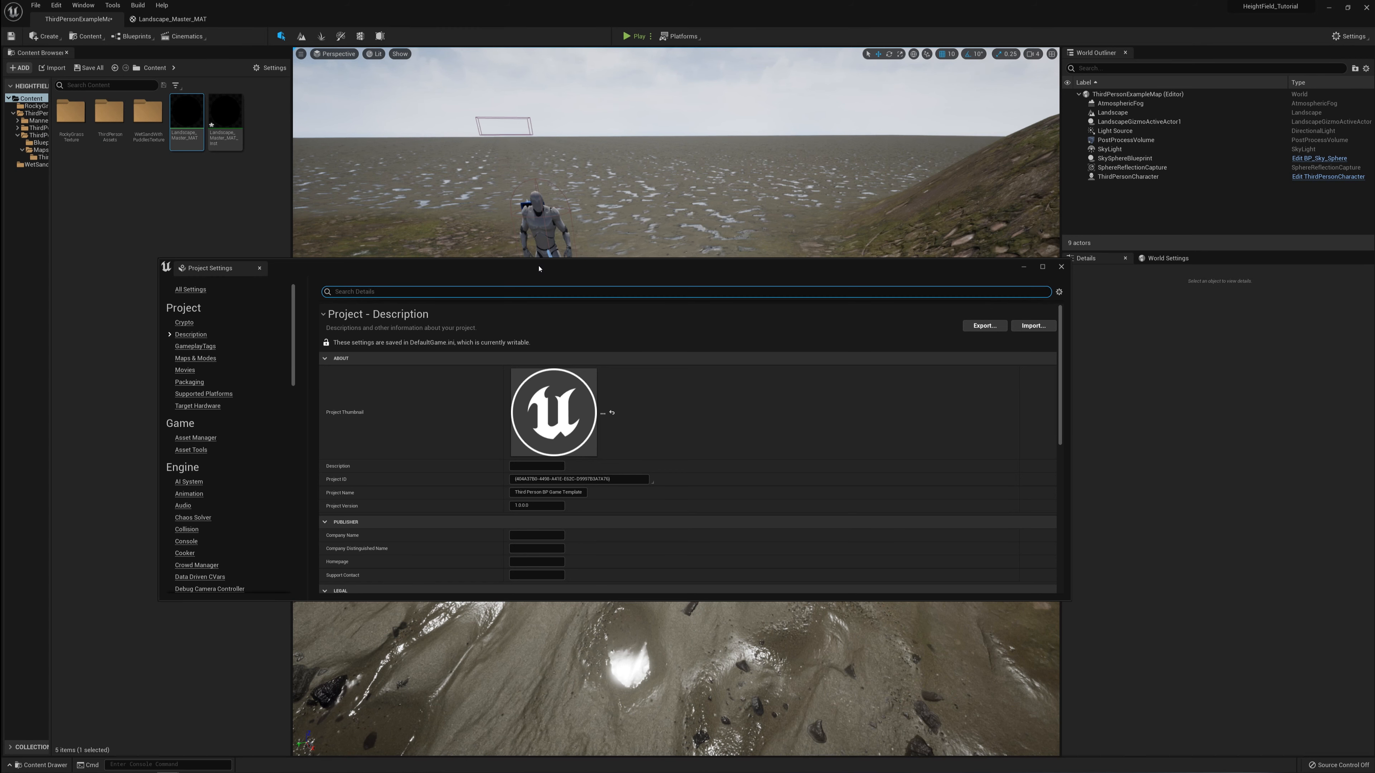
text(virtua)
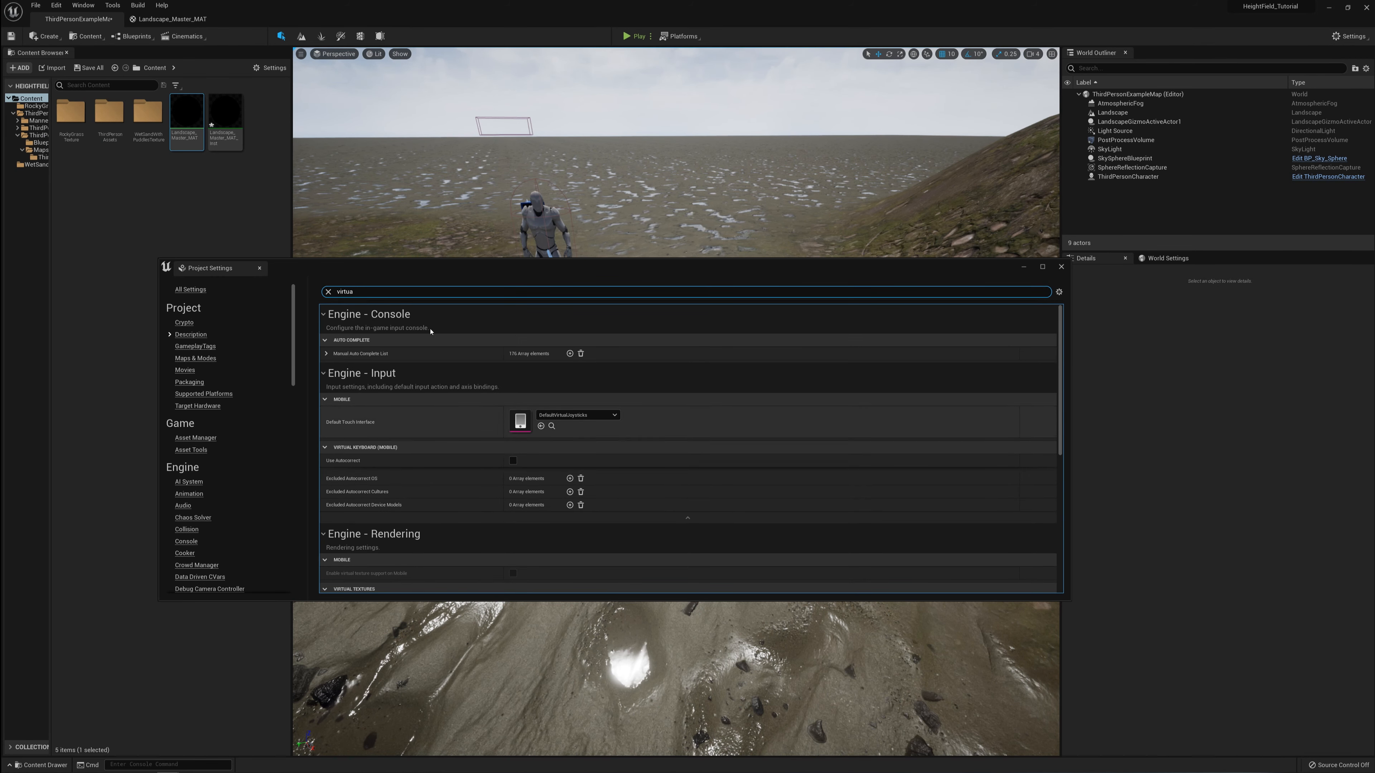
scroll(441, 503, down, 2)
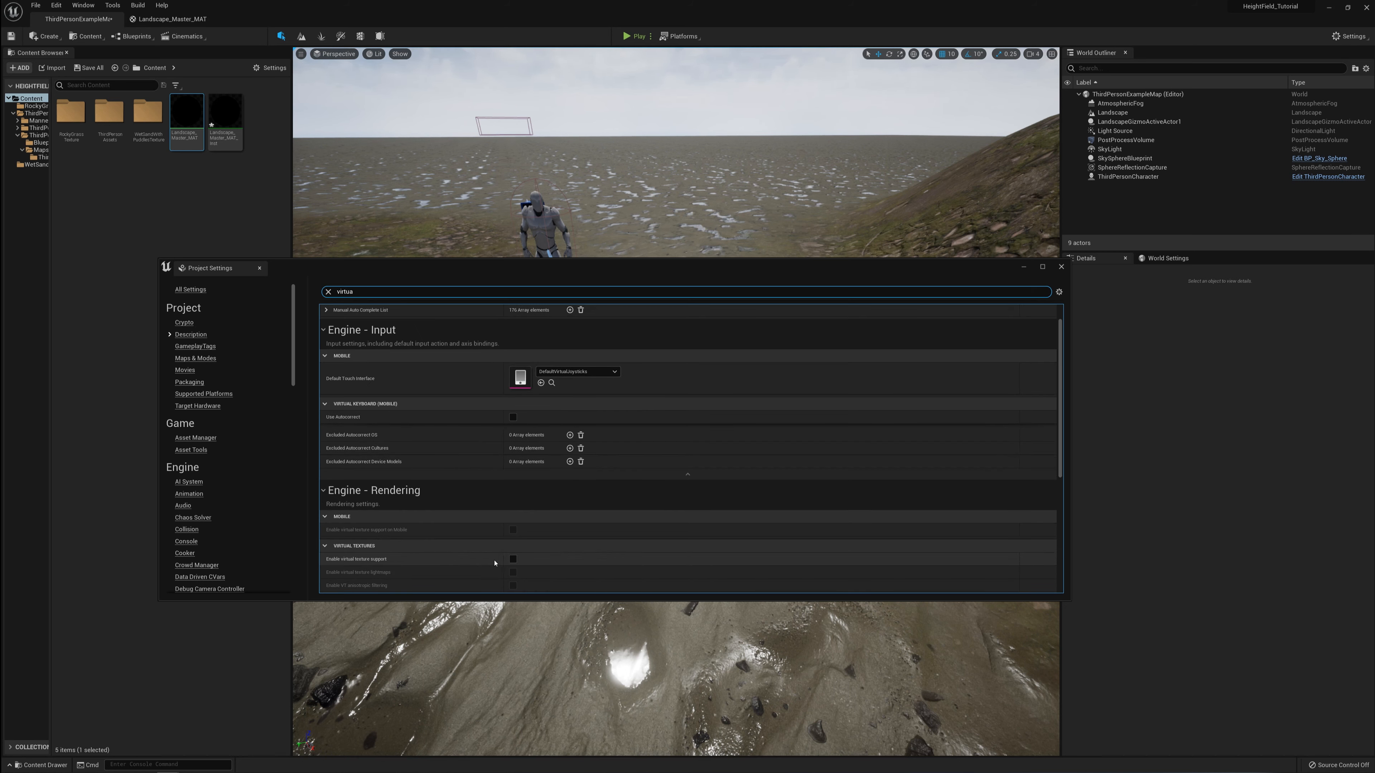
click(513, 558)
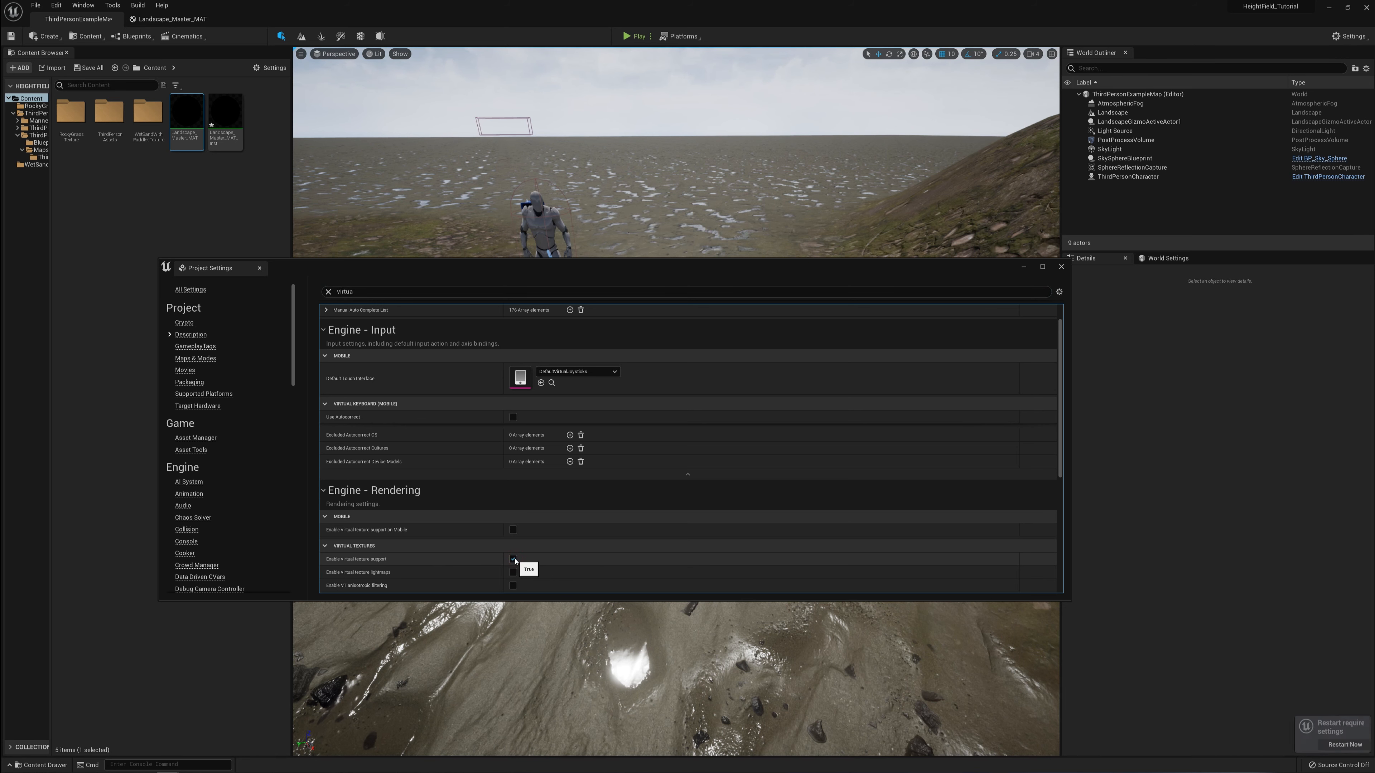
Close the project settings and restart the editor to apply the virtual texture support.
click(1062, 267)
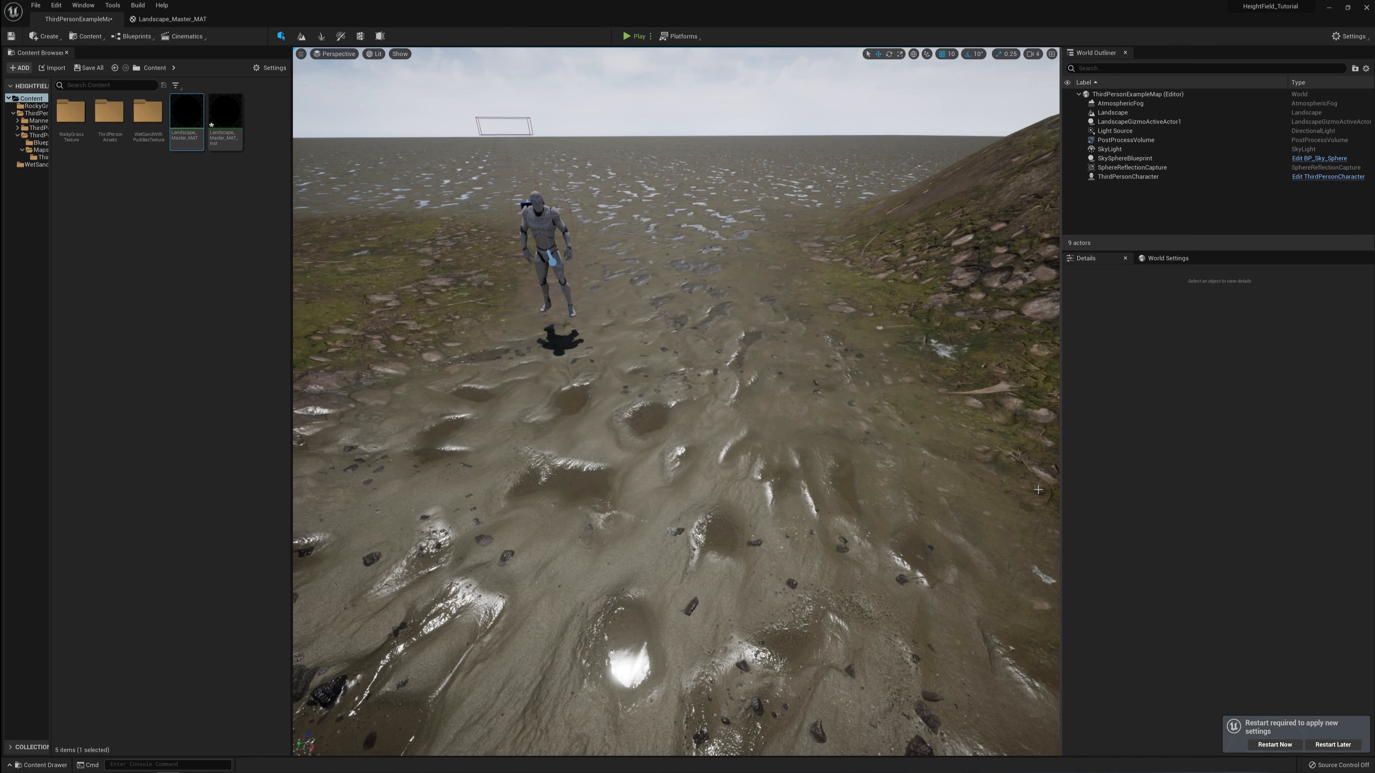
click(1275, 745)
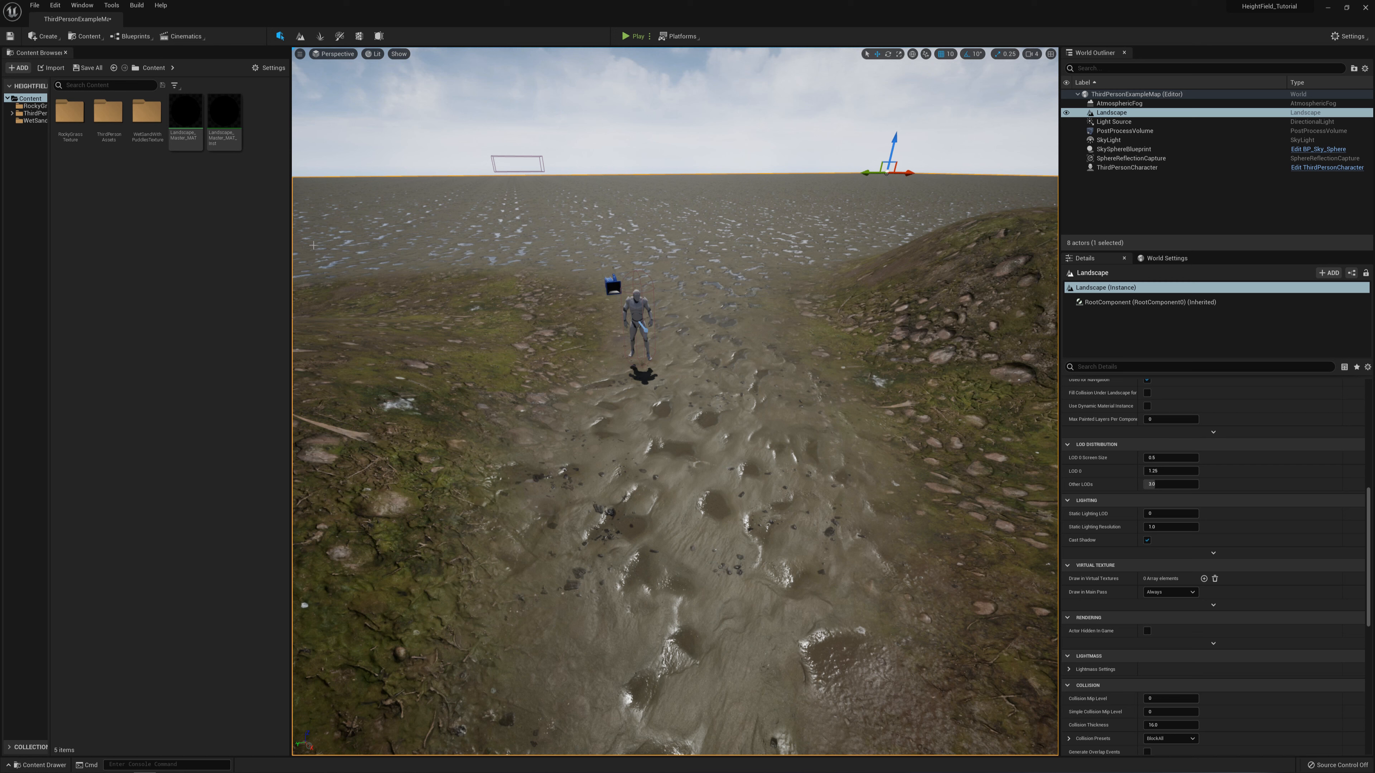
Create a Runtime Virtual Texture asset in the Content folder and name it RVT_WorldHeight.
right_click(151, 252)
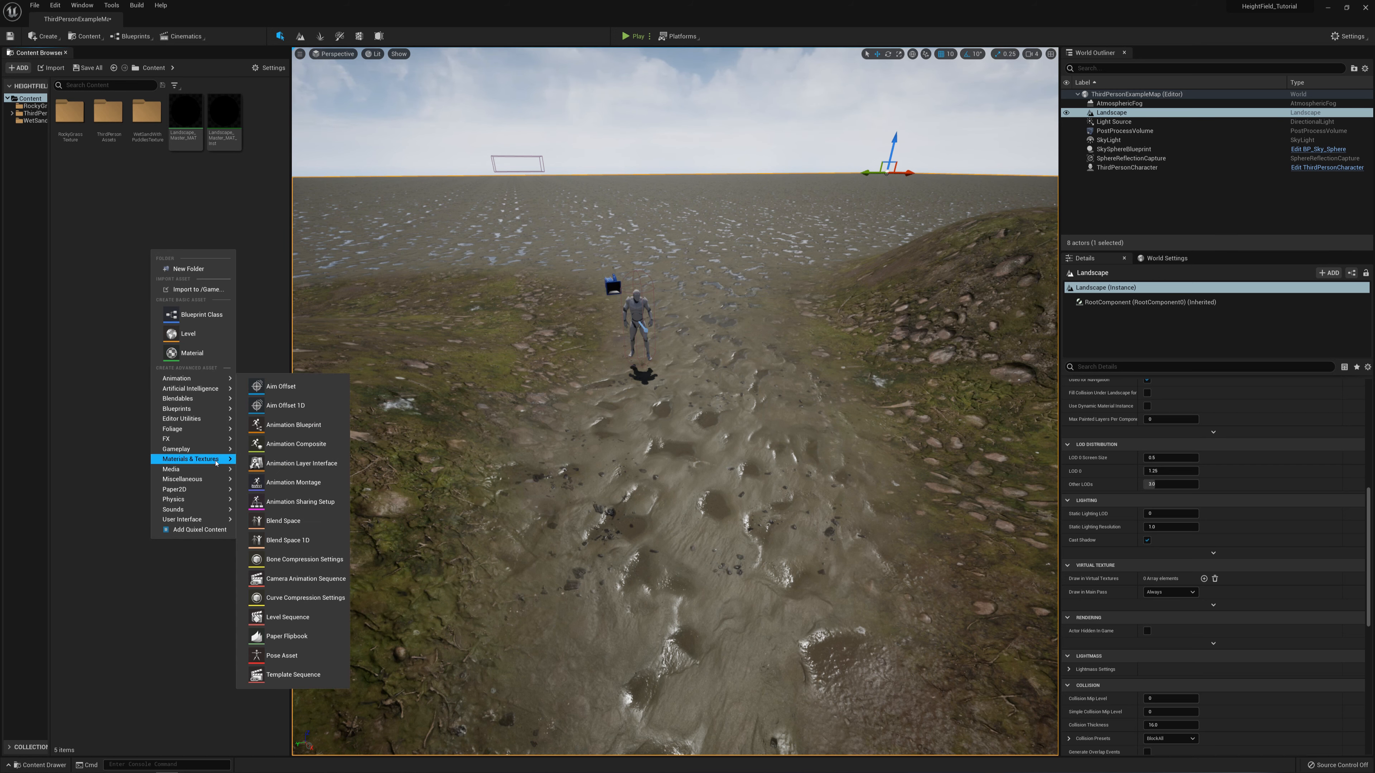
mouse_move(216, 462)
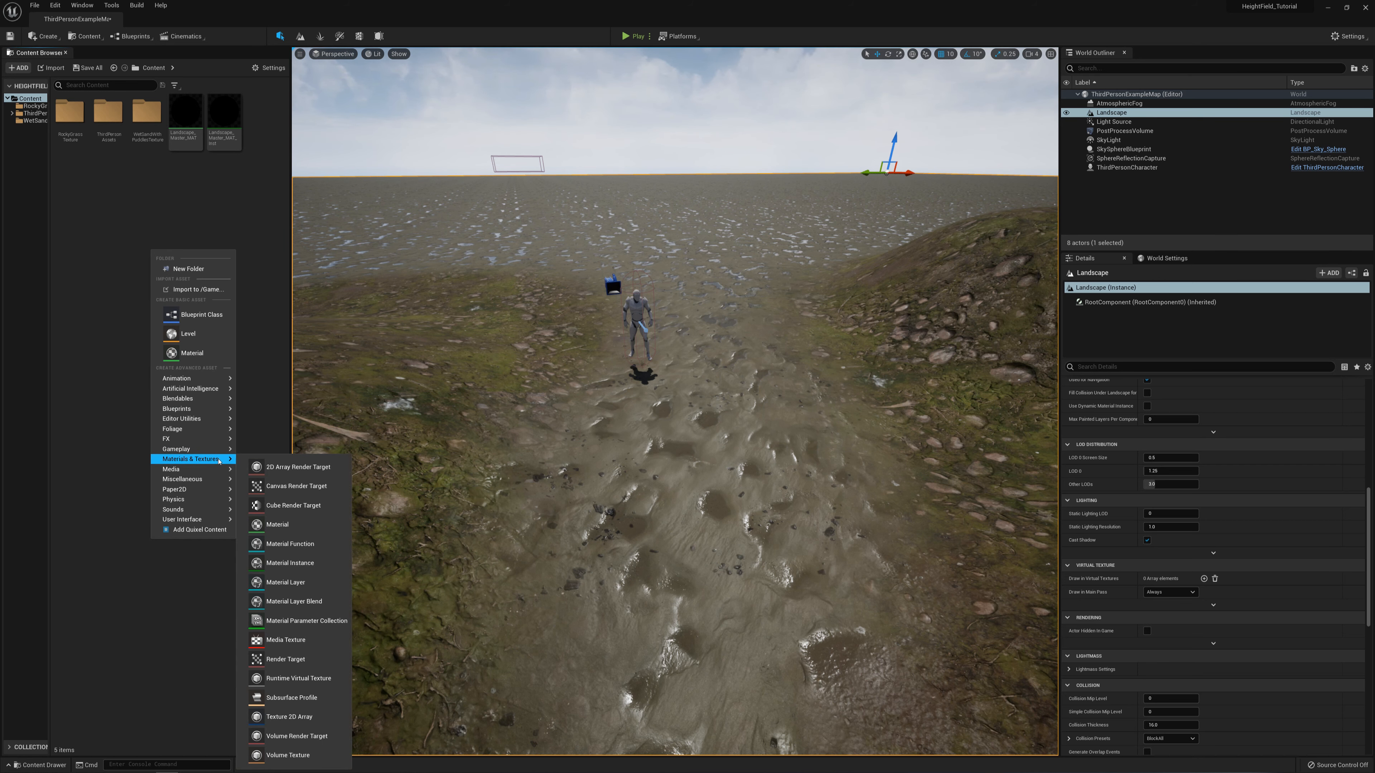
click(328, 682)
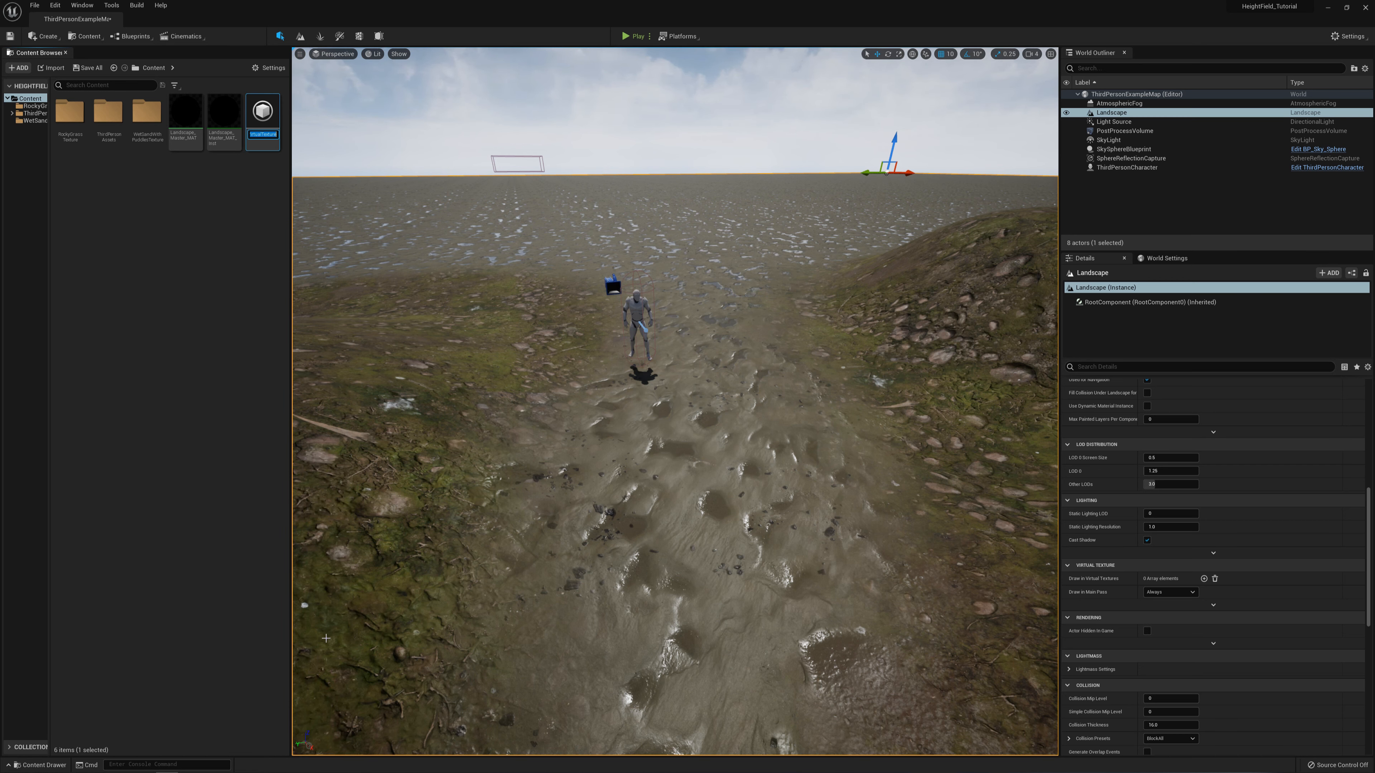
text(R)
key(BackSpace)
key(BackSpace)
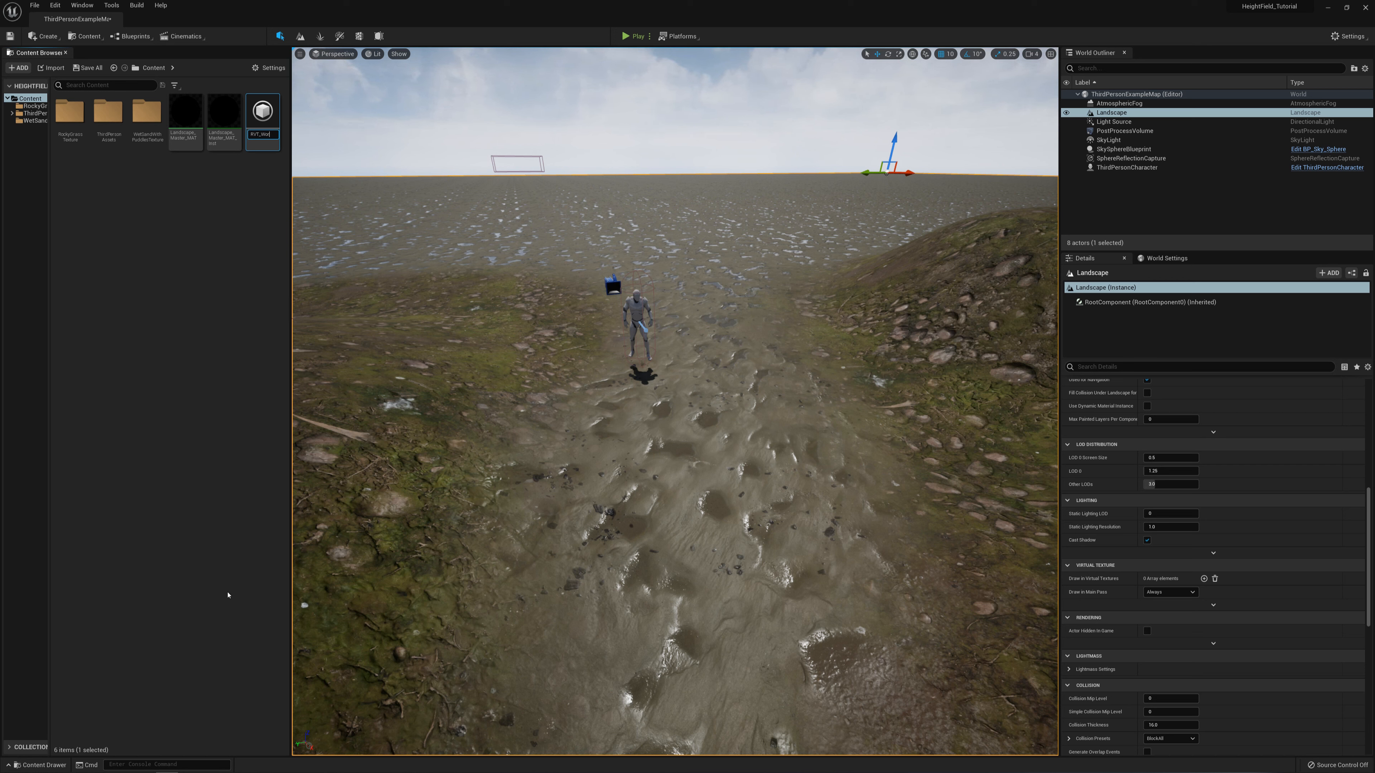
text(ldHeight)
key(Return)
Set the virtual texture content of RVT_WorldHeight to World Height and close the asset.
double_click(266, 116)
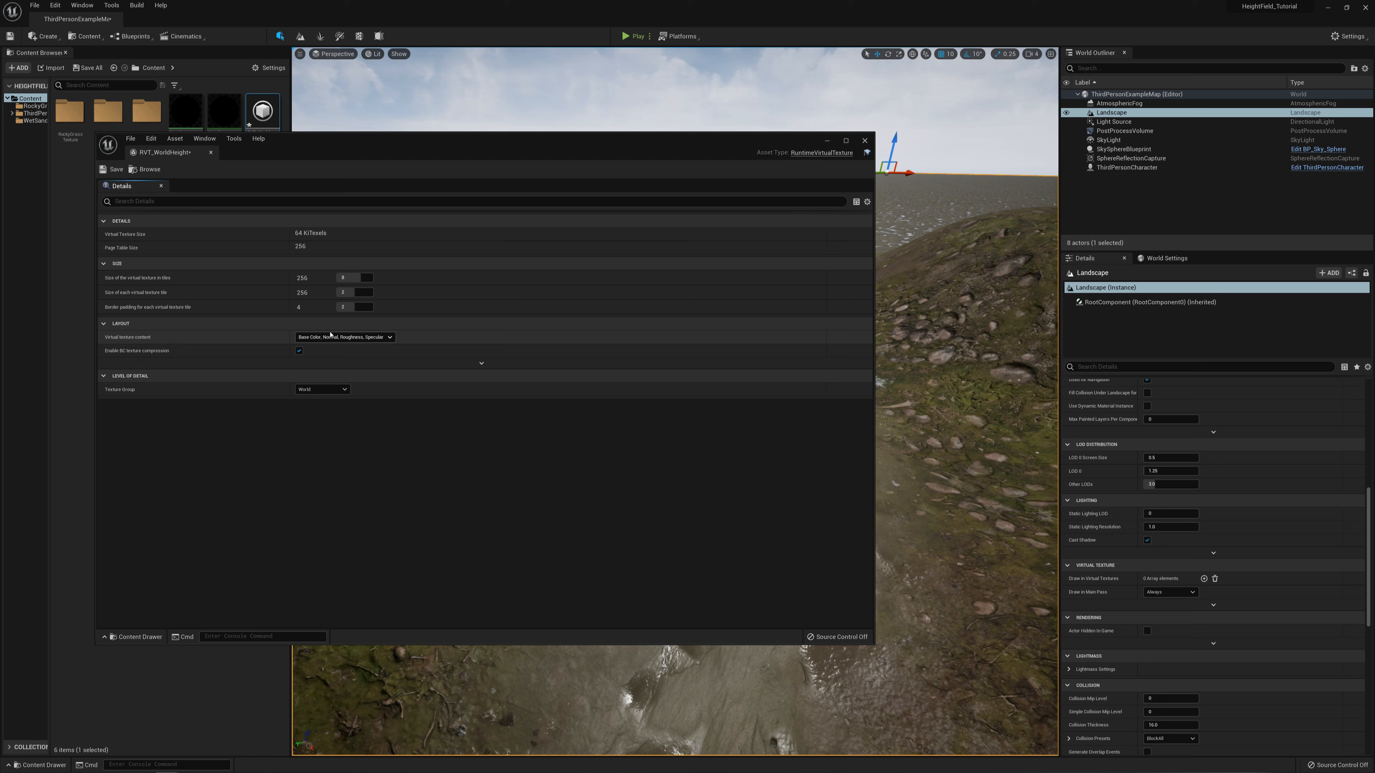
click(360, 337)
click(319, 381)
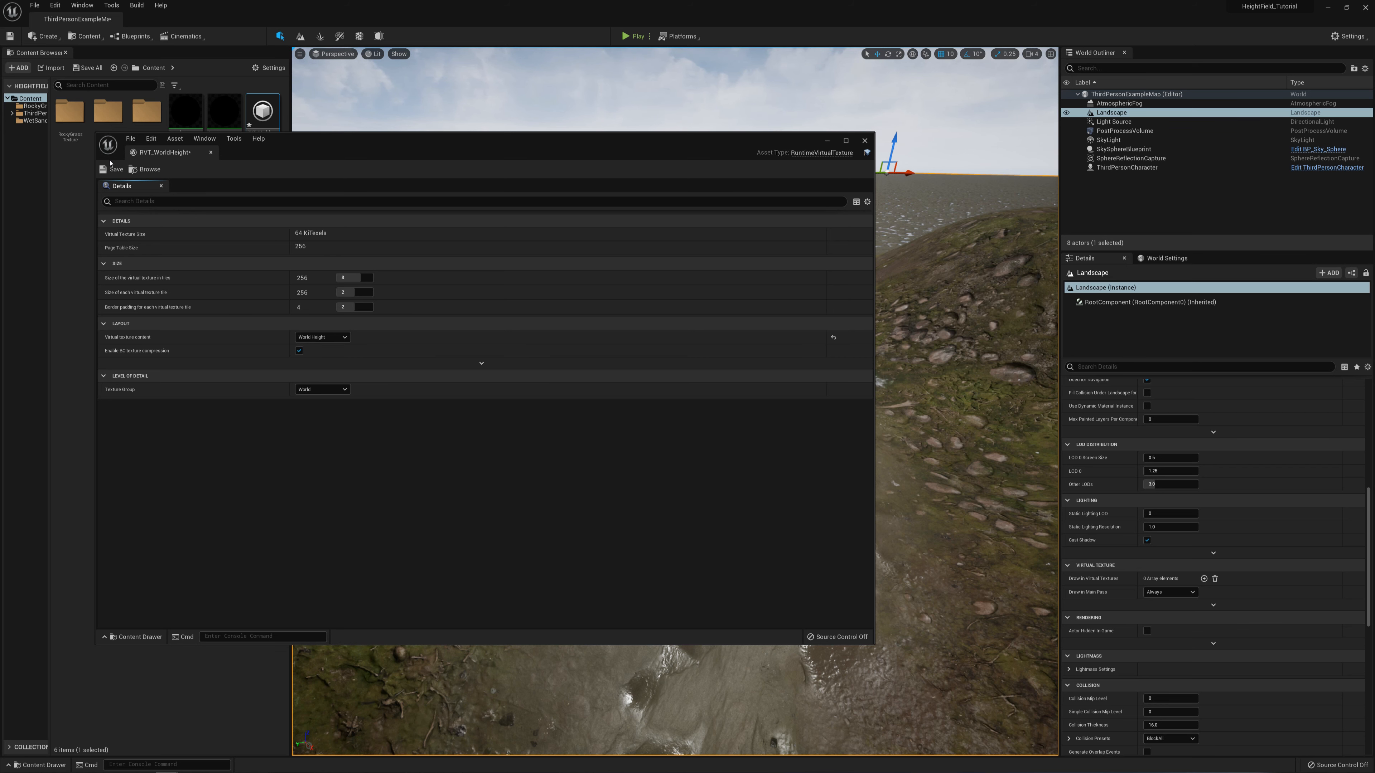
click(210, 153)
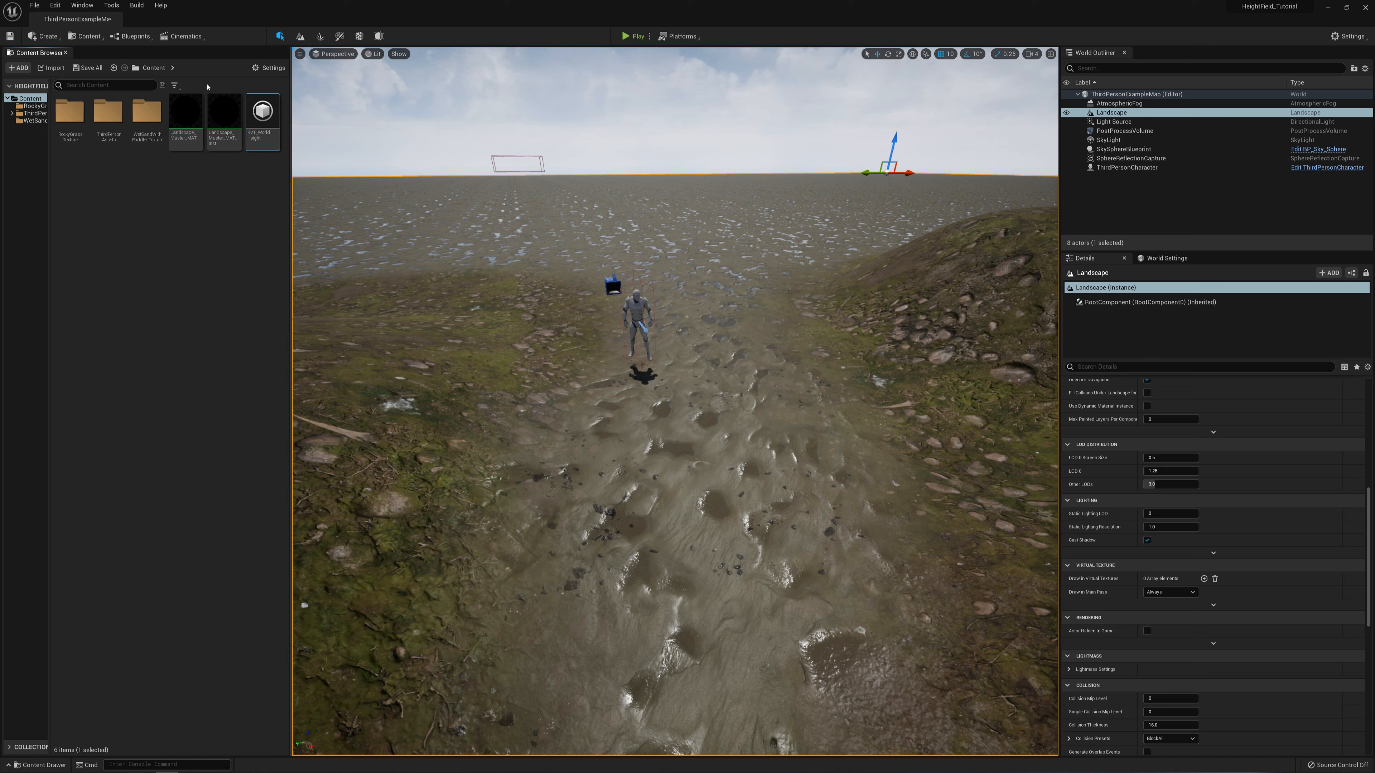
Add a Runtime Virtual Texture Volume with RVT_WorldHeight as its virtual texture and set its bounds from the Landscape actor.
click(45, 37)
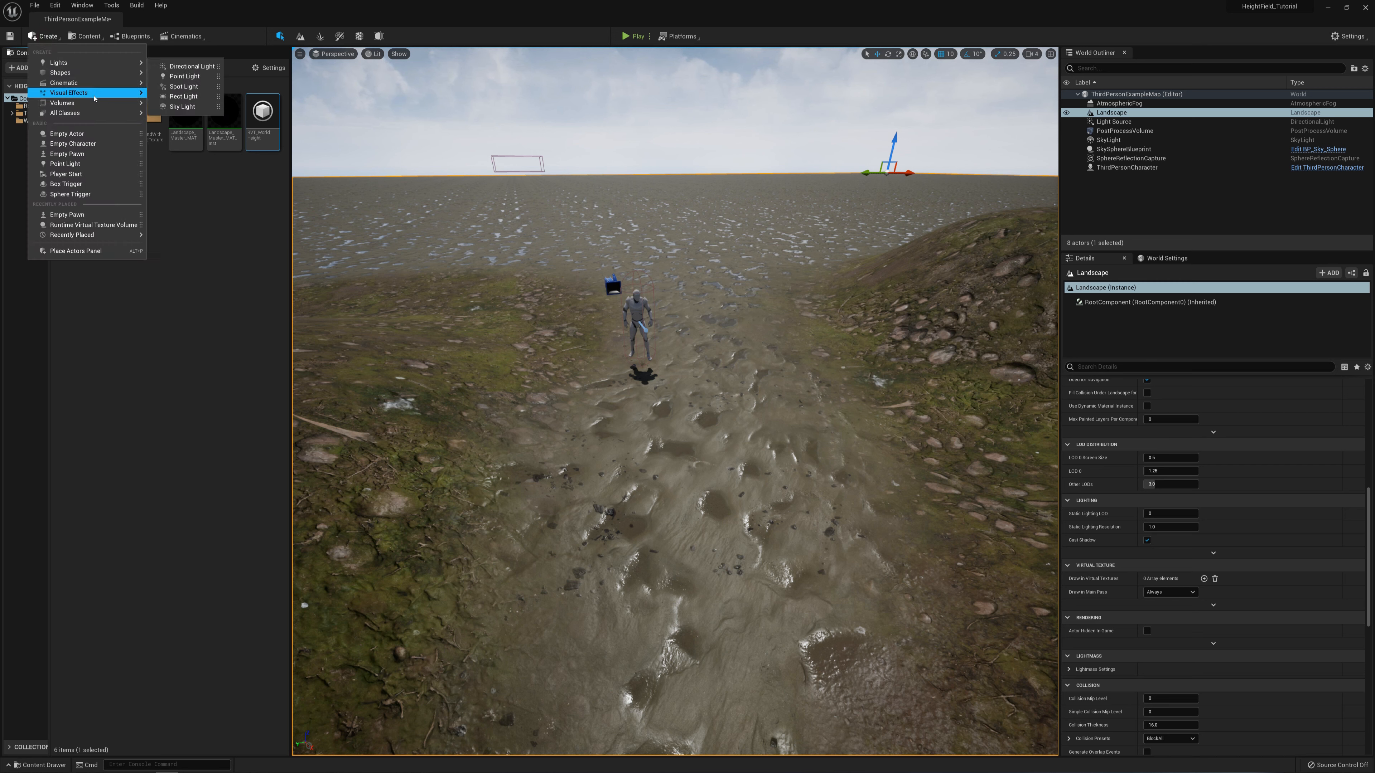
mouse_move(87, 104)
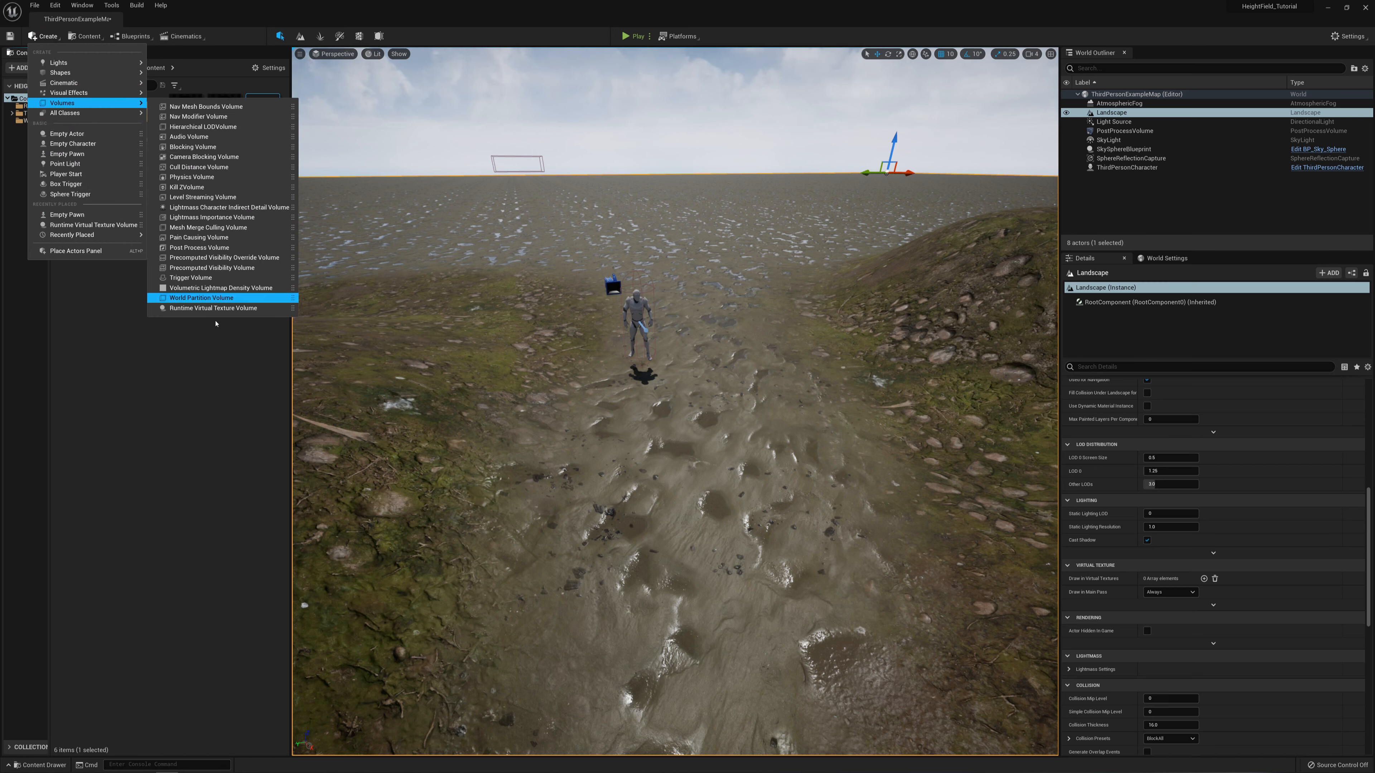
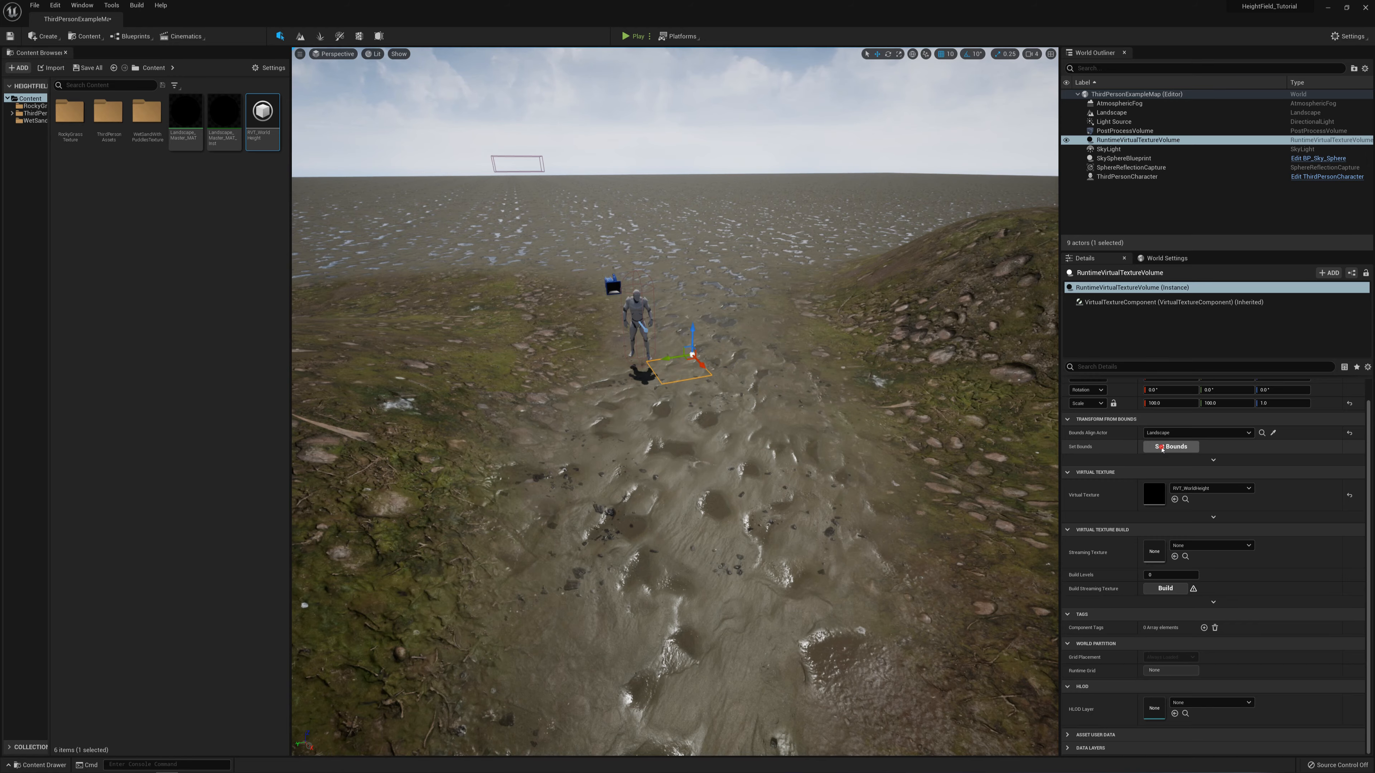
click(1162, 447)
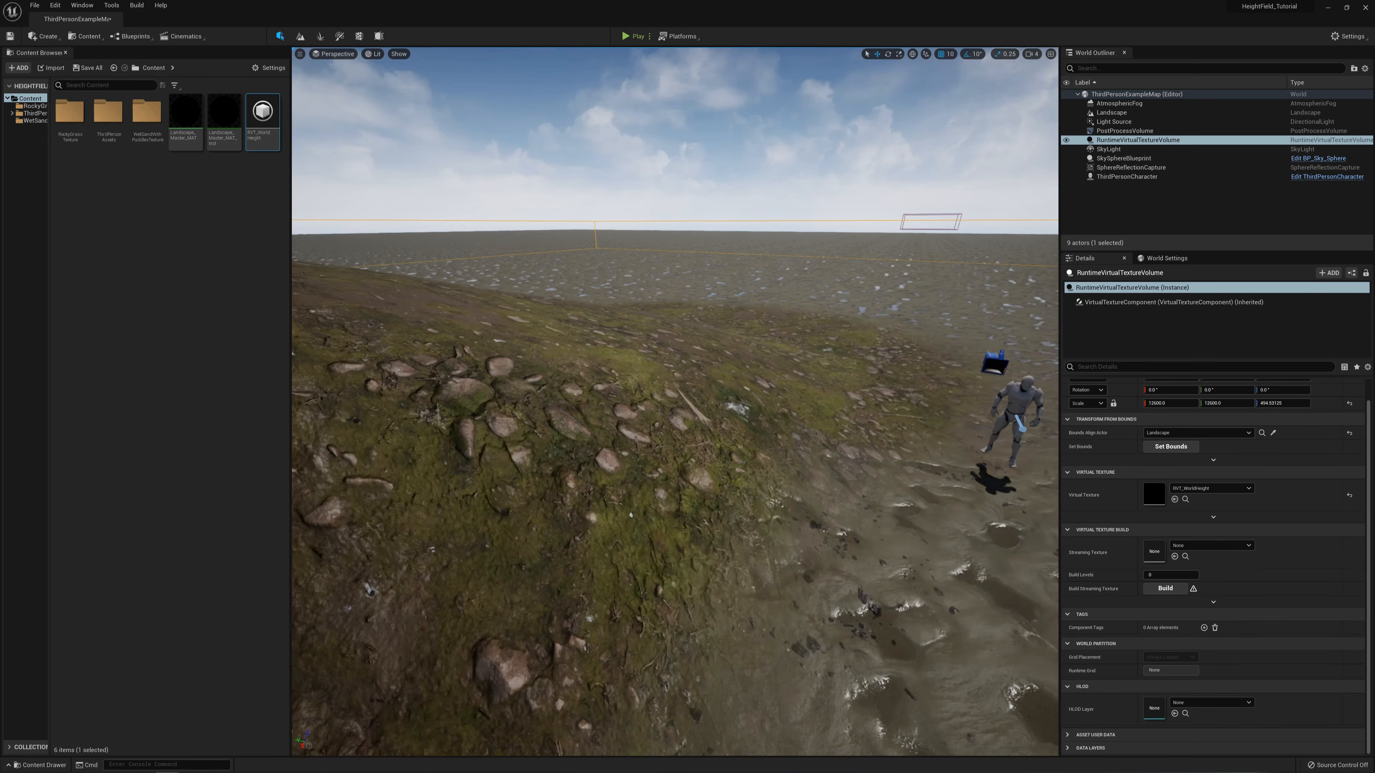
Set the Runtime Virtual Texture Volume's Z location to 0 and its Z scale to 1000, checking its bounds around the landscape.
right_drag(674, 401, 887, 442)
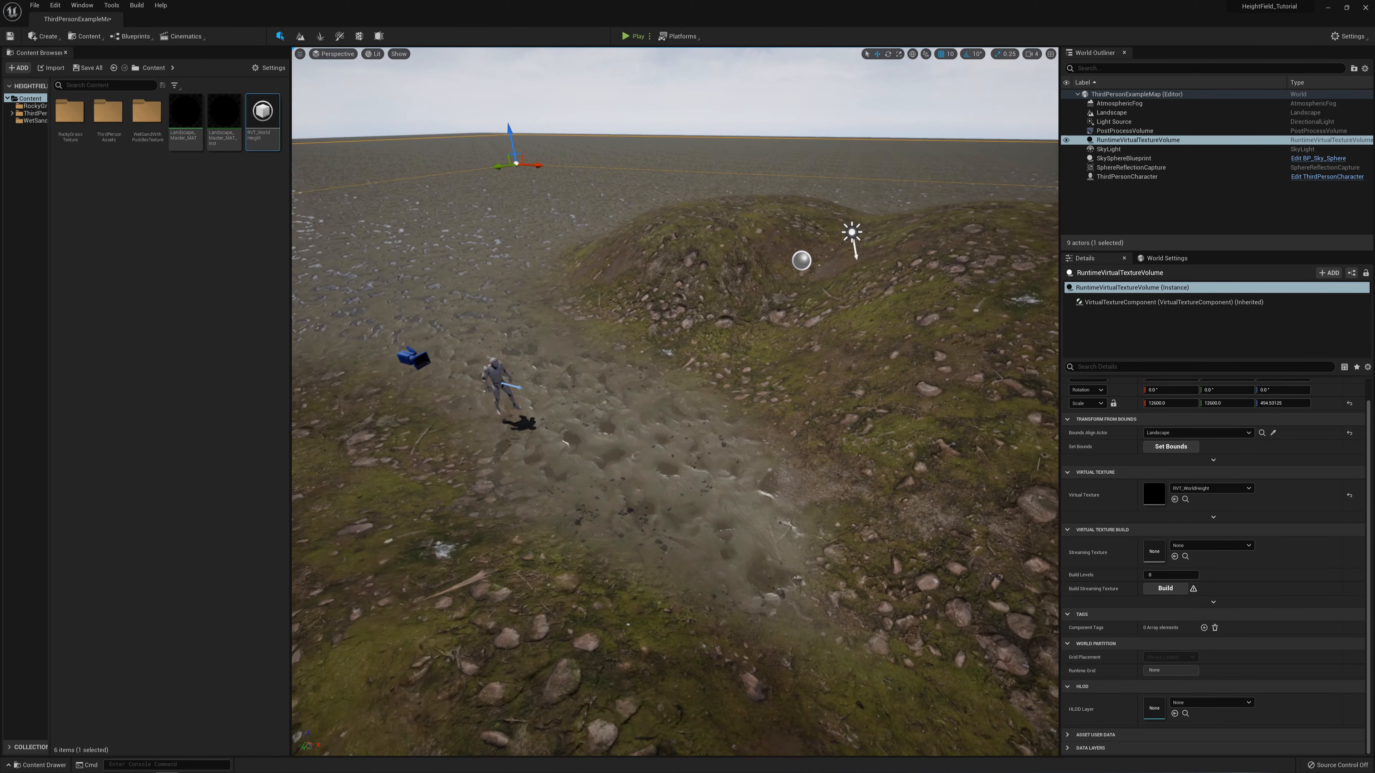
right_drag(675, 400, 869, 290)
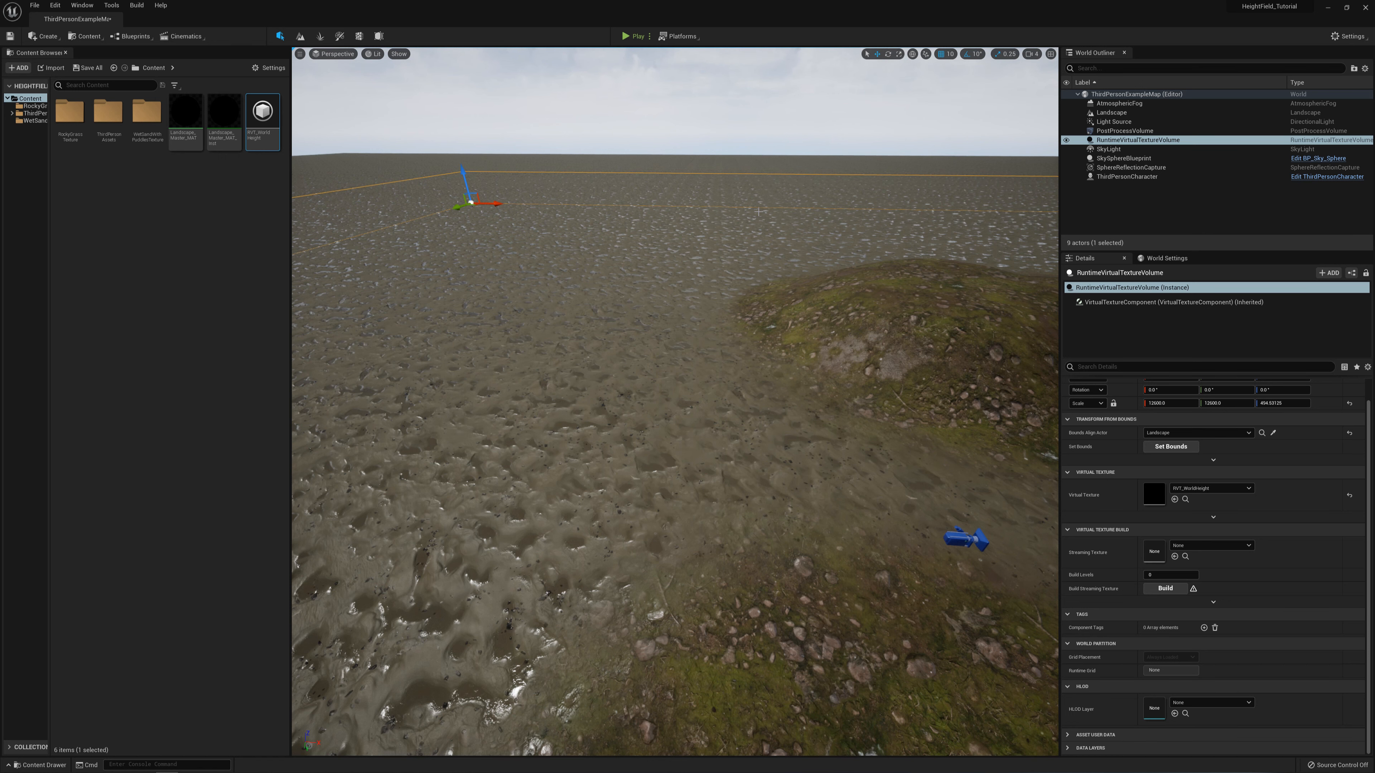
right_drag(860, 292, 952, 271)
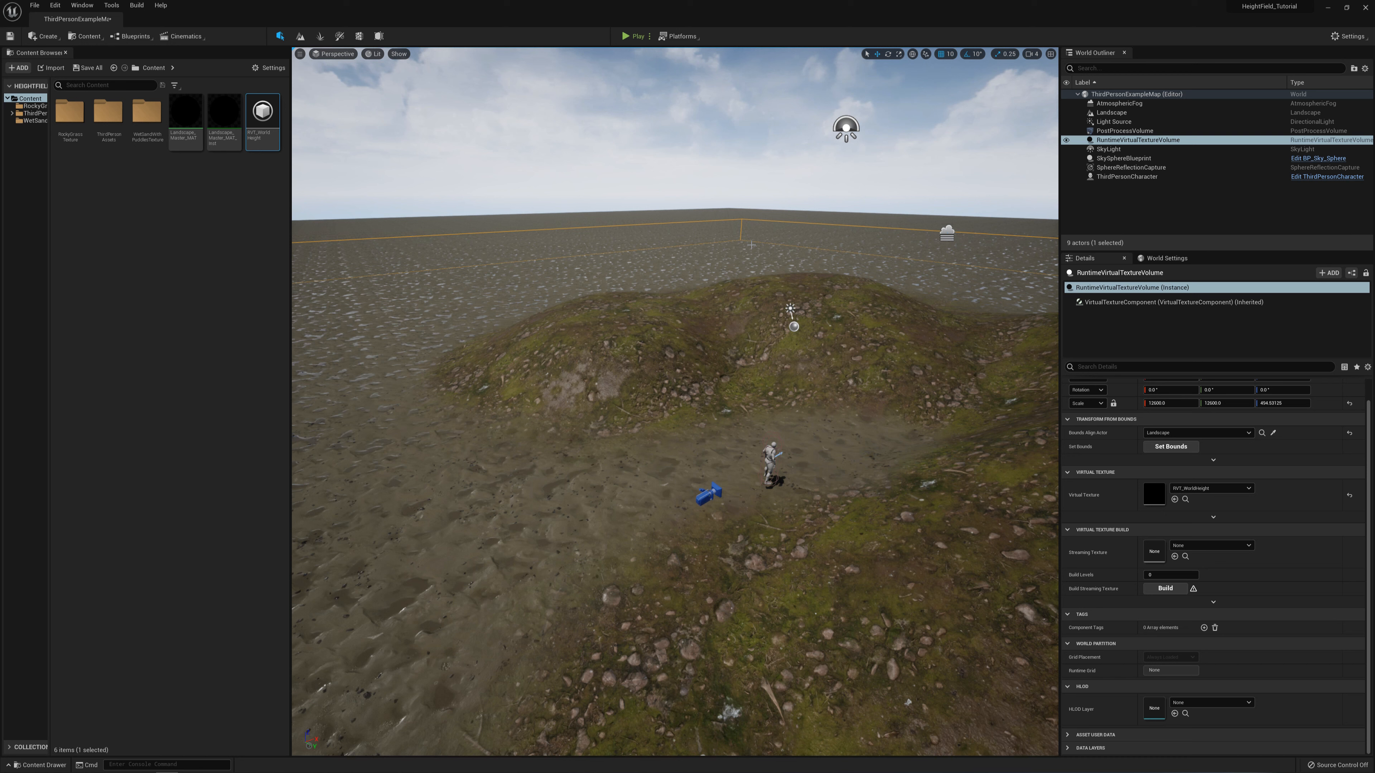
right_drag(730, 309, 796, 260)
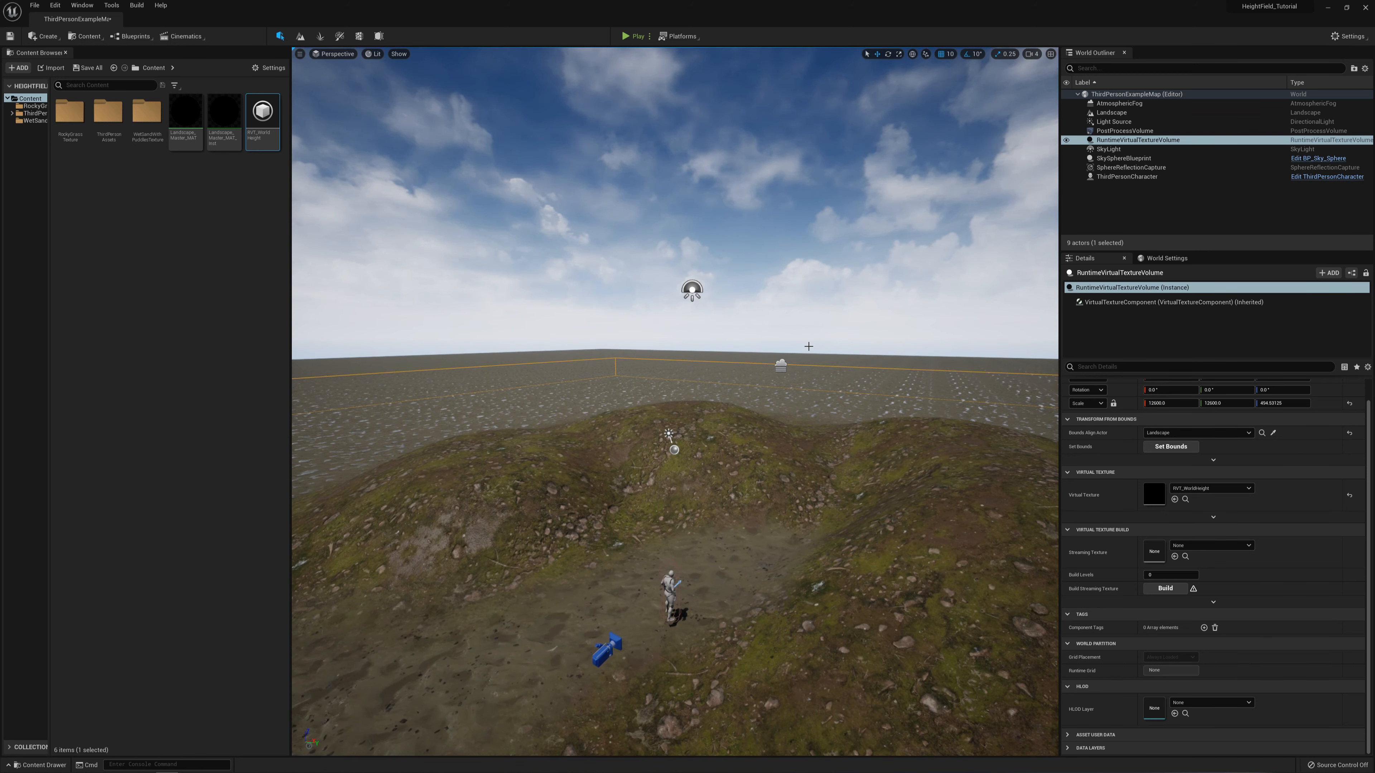
right_drag(793, 353, 844, 373)
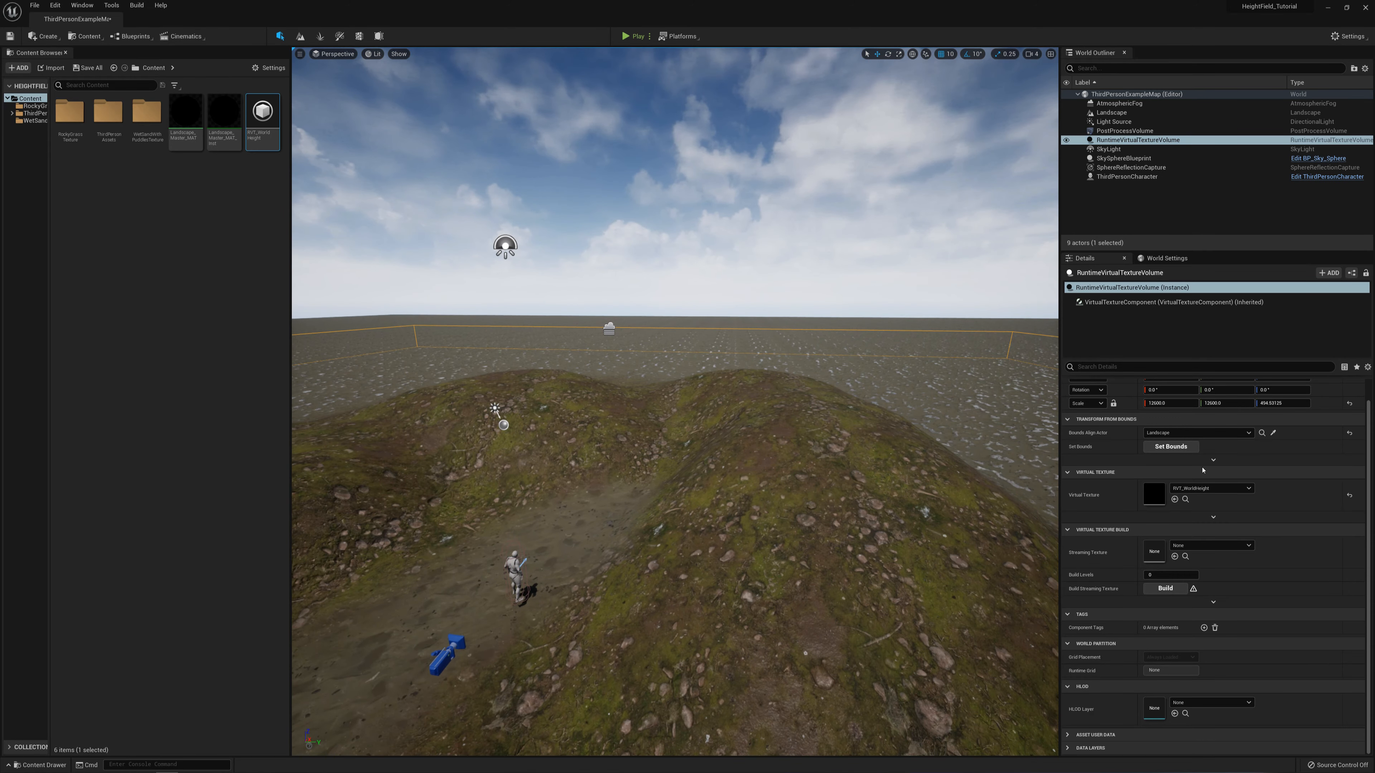
scroll(1203, 470, up, 1)
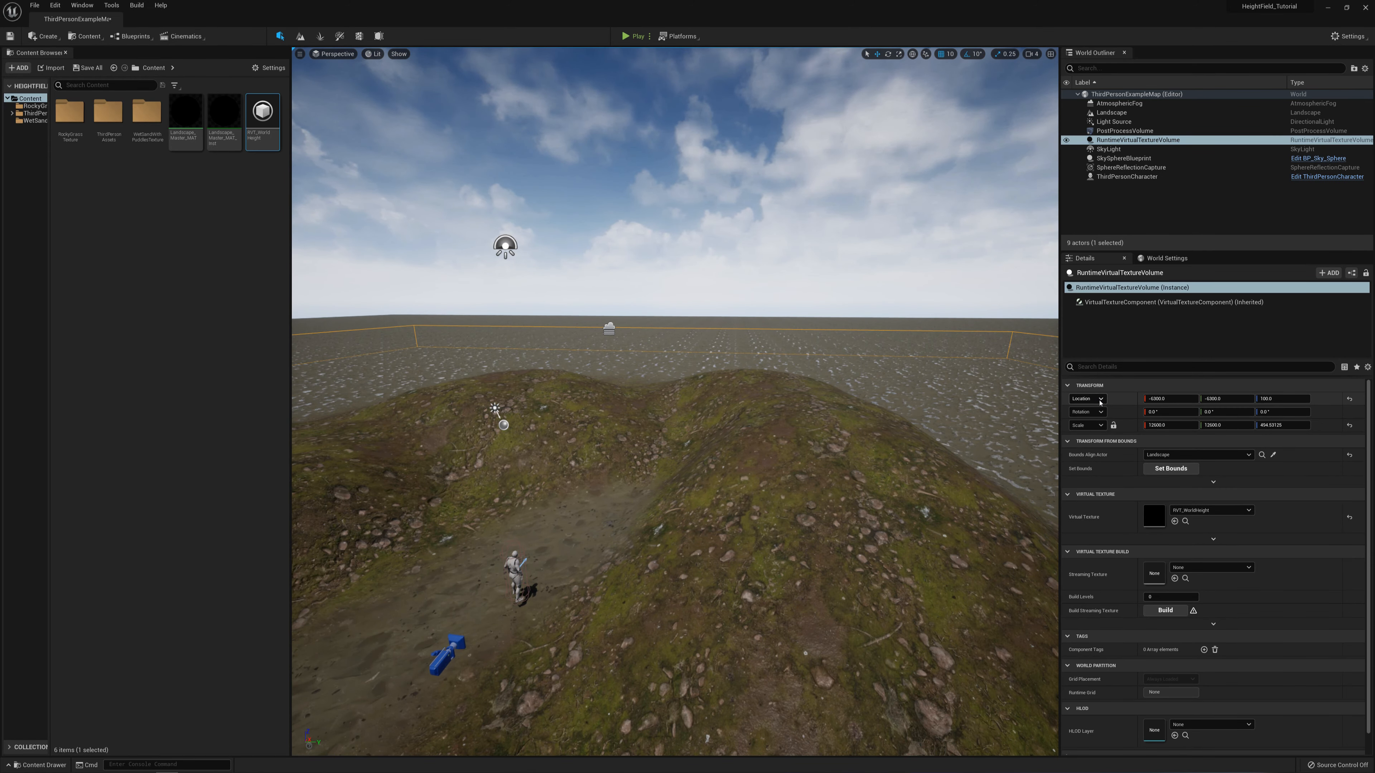
click(1276, 400)
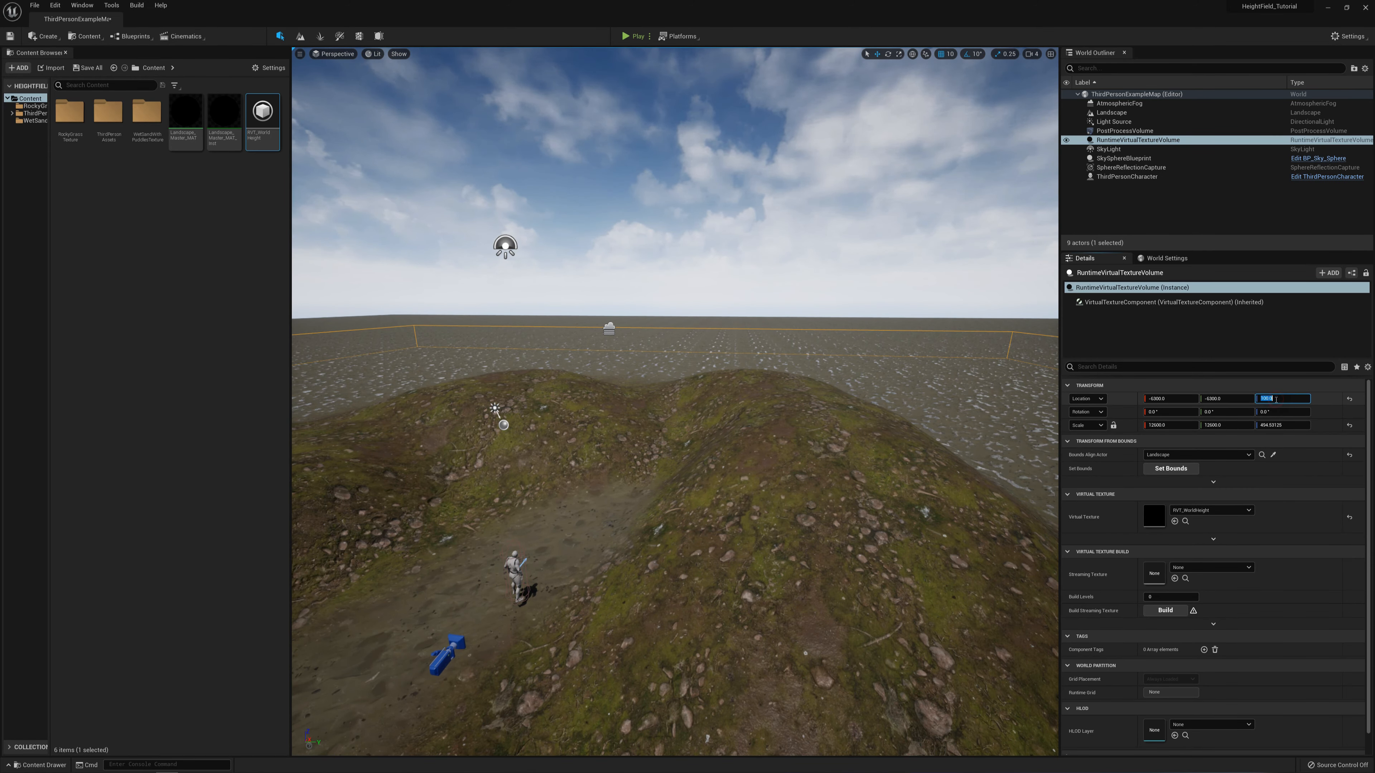
text(0)
key(Return)
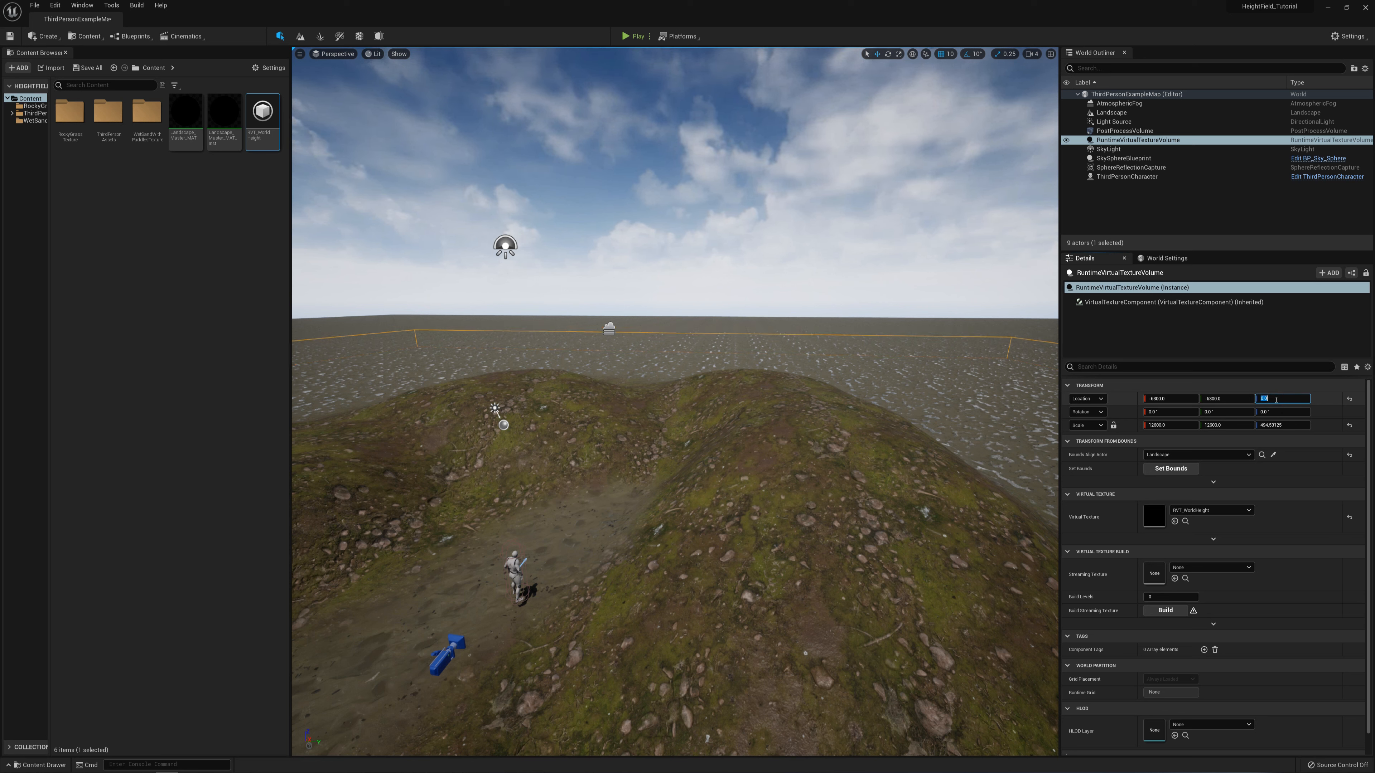
click(1277, 426)
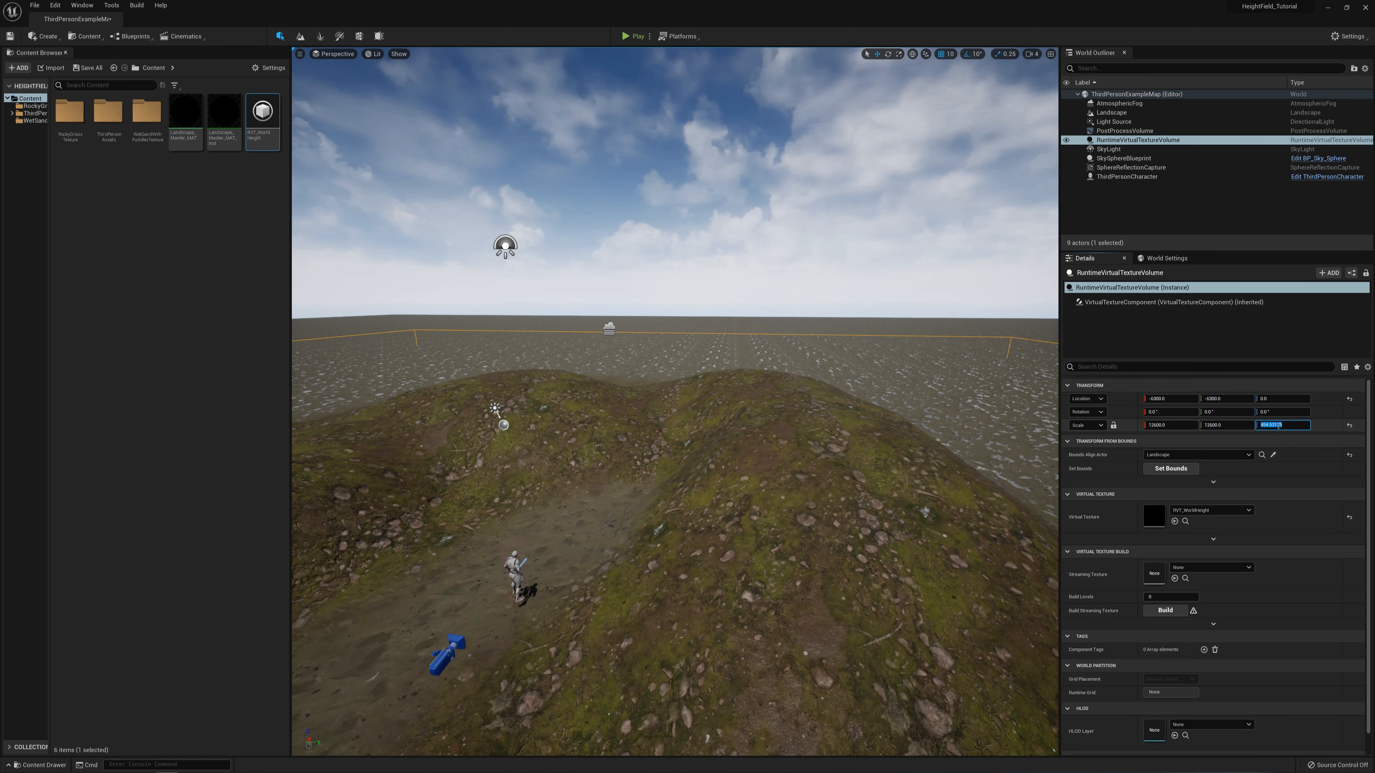
text(1000)
key(Return)
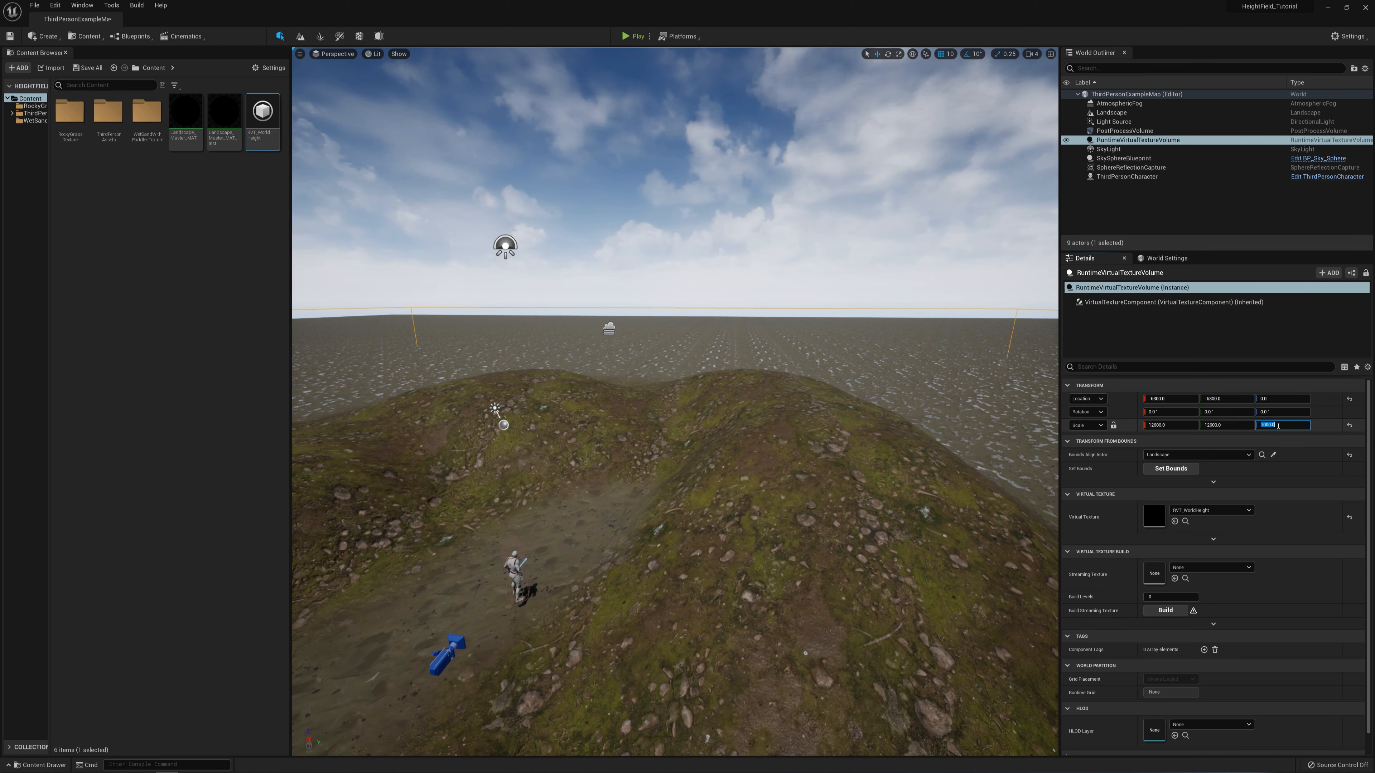
right_drag(933, 280, 929, 232)
key(s)
key(w)
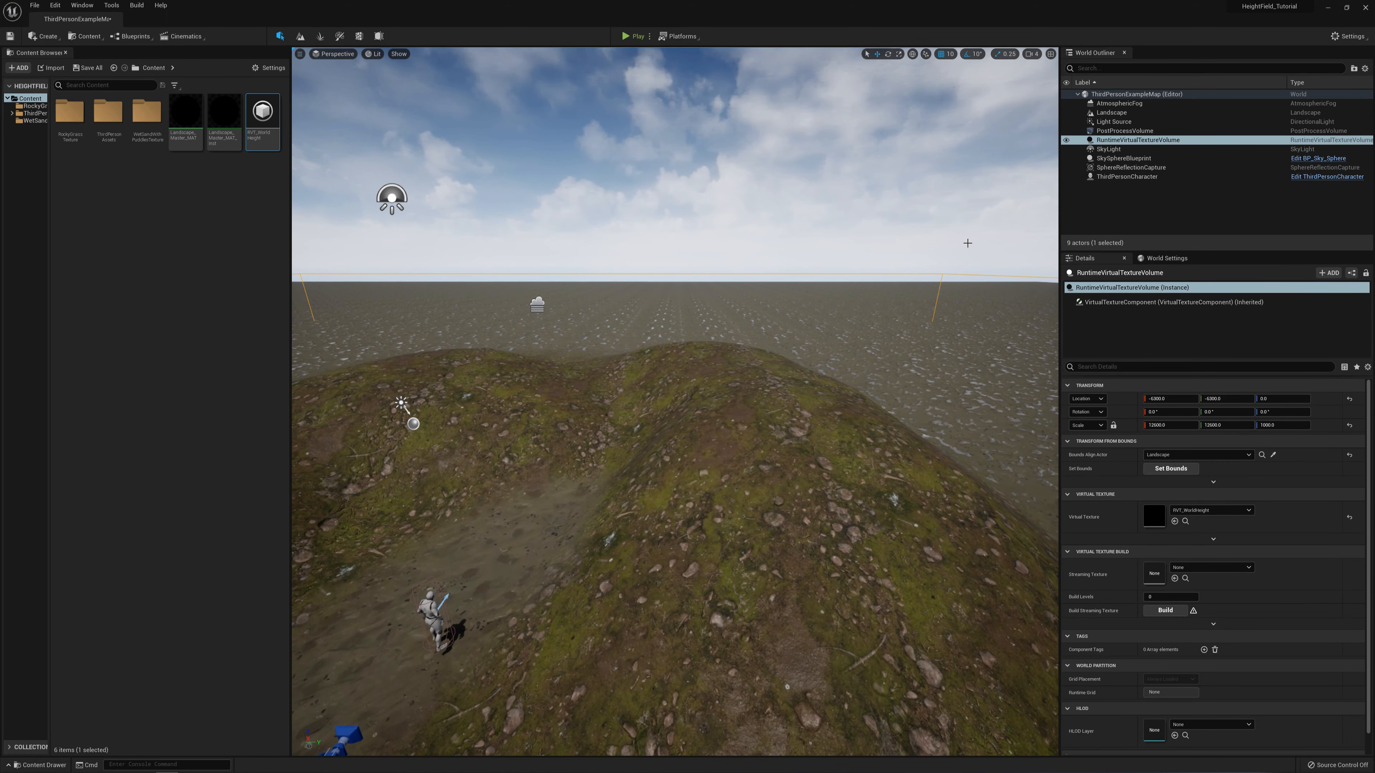
Rename the Runtime Virtual Texture Volume actor as RVT_WorldHeight.
click(1125, 140)
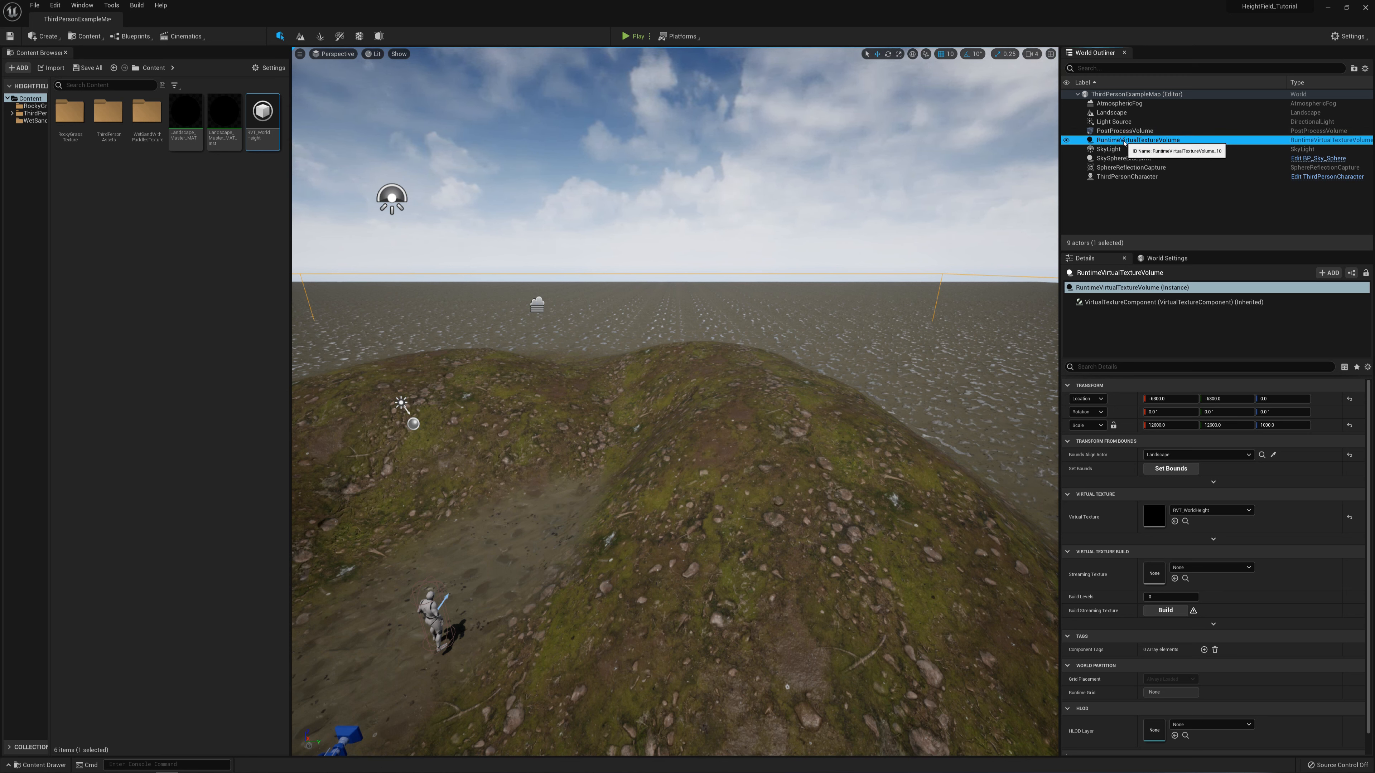
click(1125, 140)
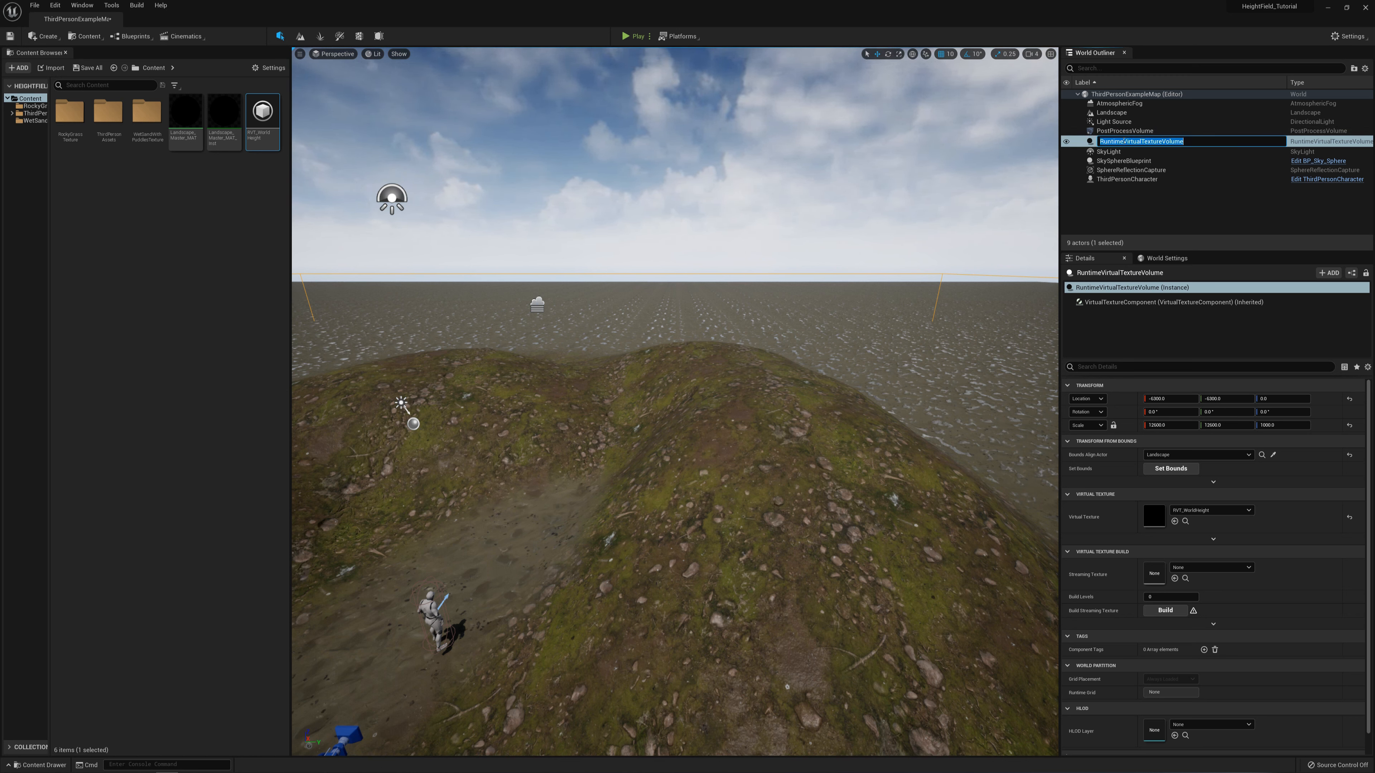
text(RVT_W)
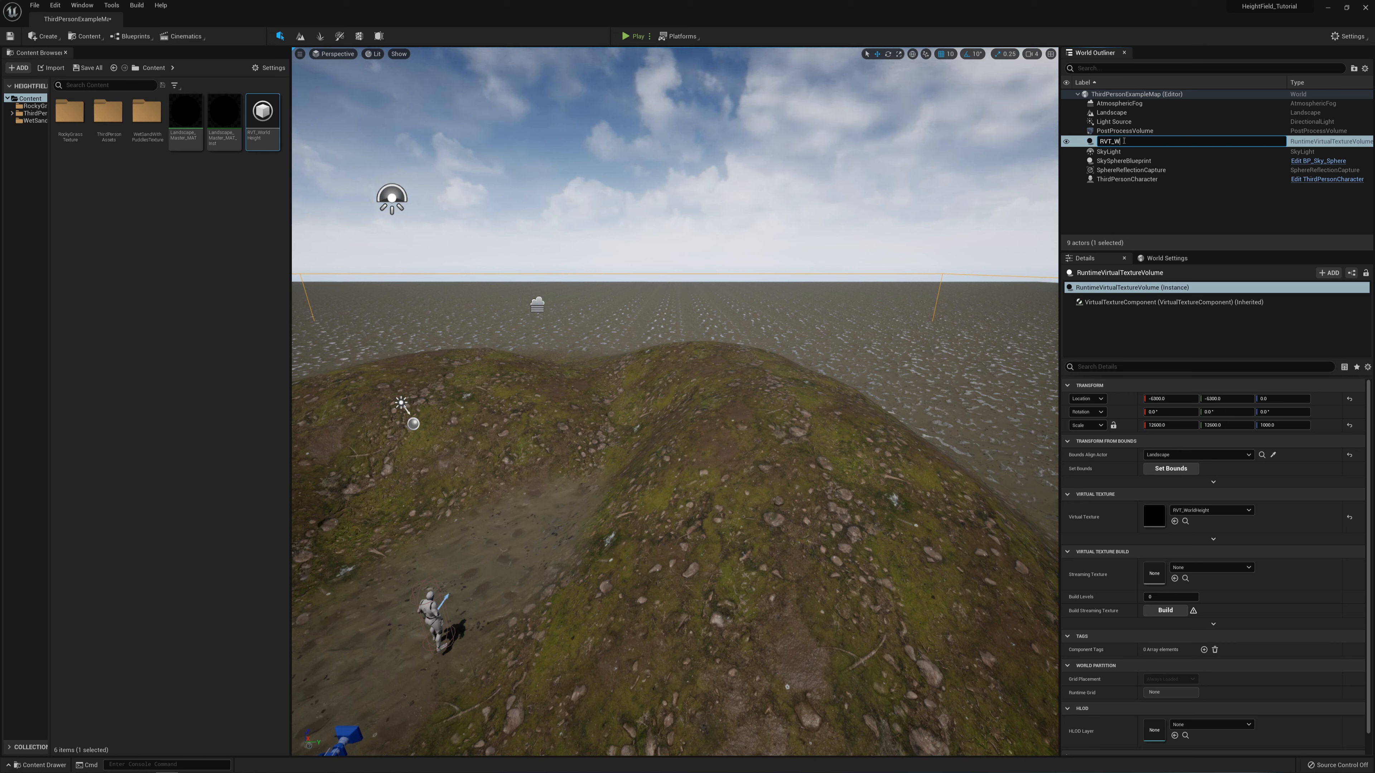
text(orldHeight)
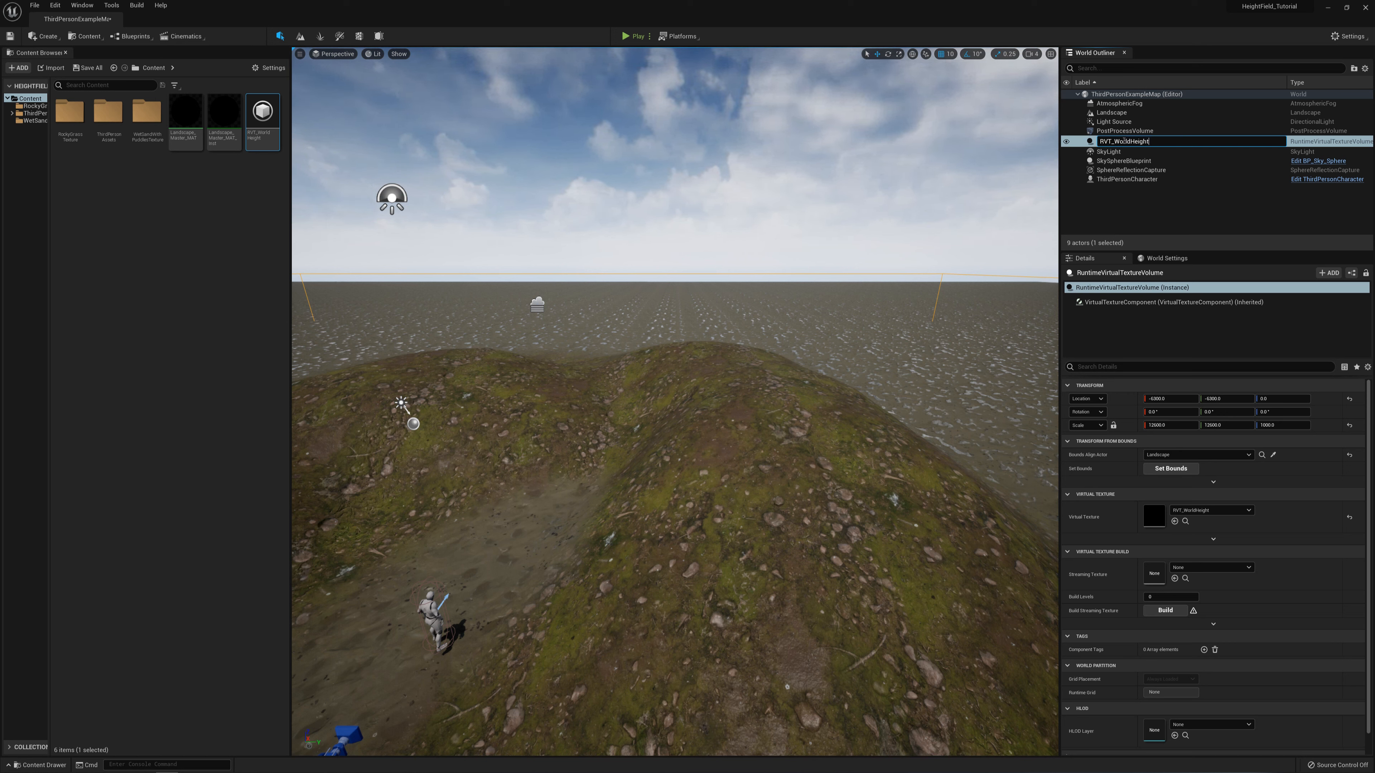
key(Return)
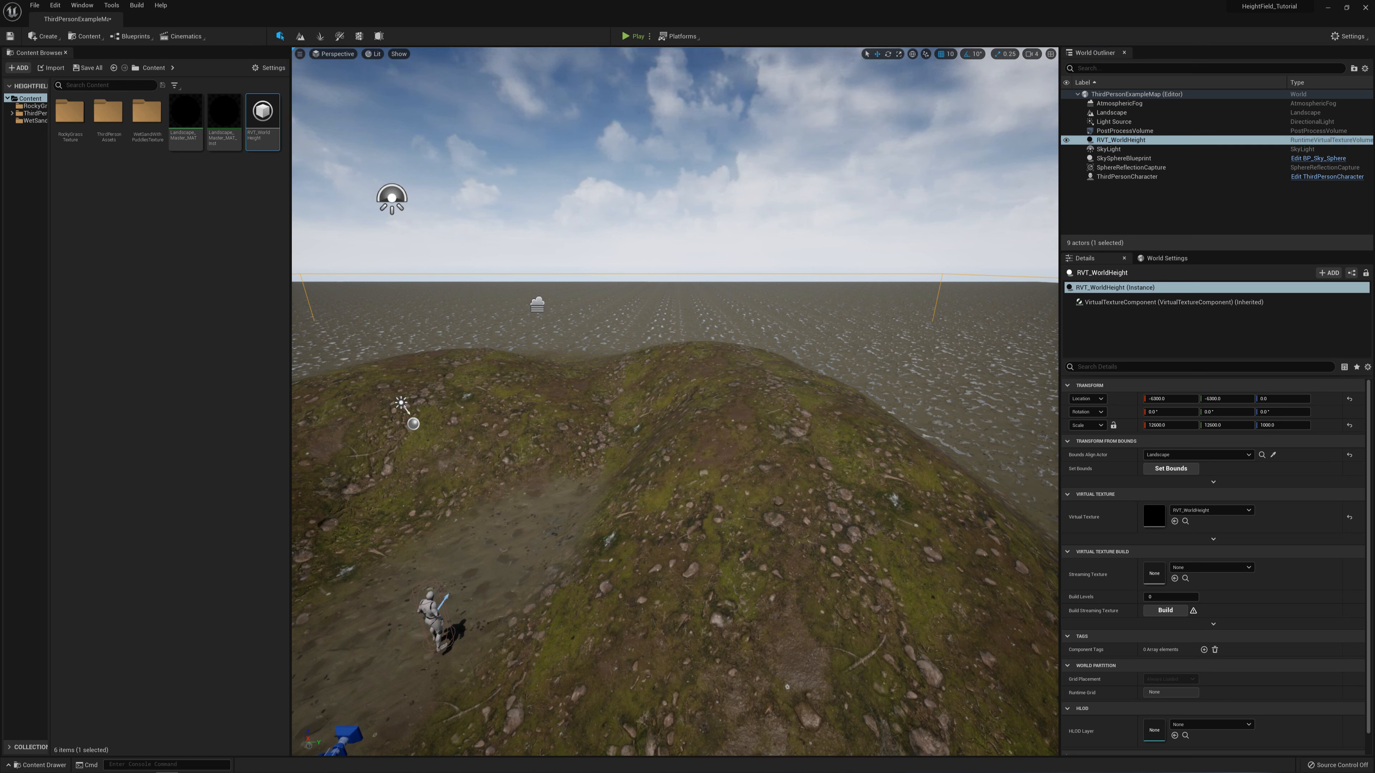
Add an entry to the Landscape's Draw in Virtual Textures array and assign RVT_WorldHeight to it.
click(799, 445)
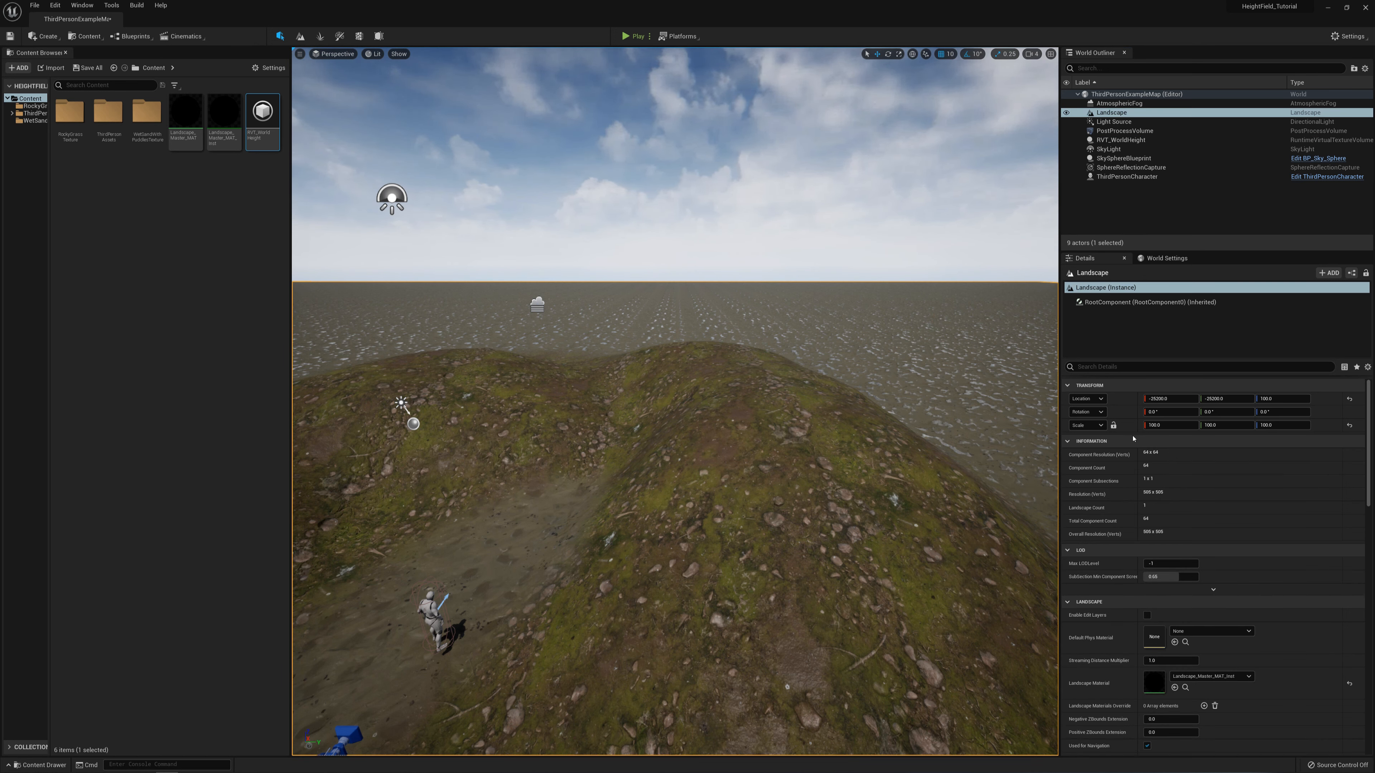
scroll(1159, 490, down, 2)
scroll(1160, 490, down, 7)
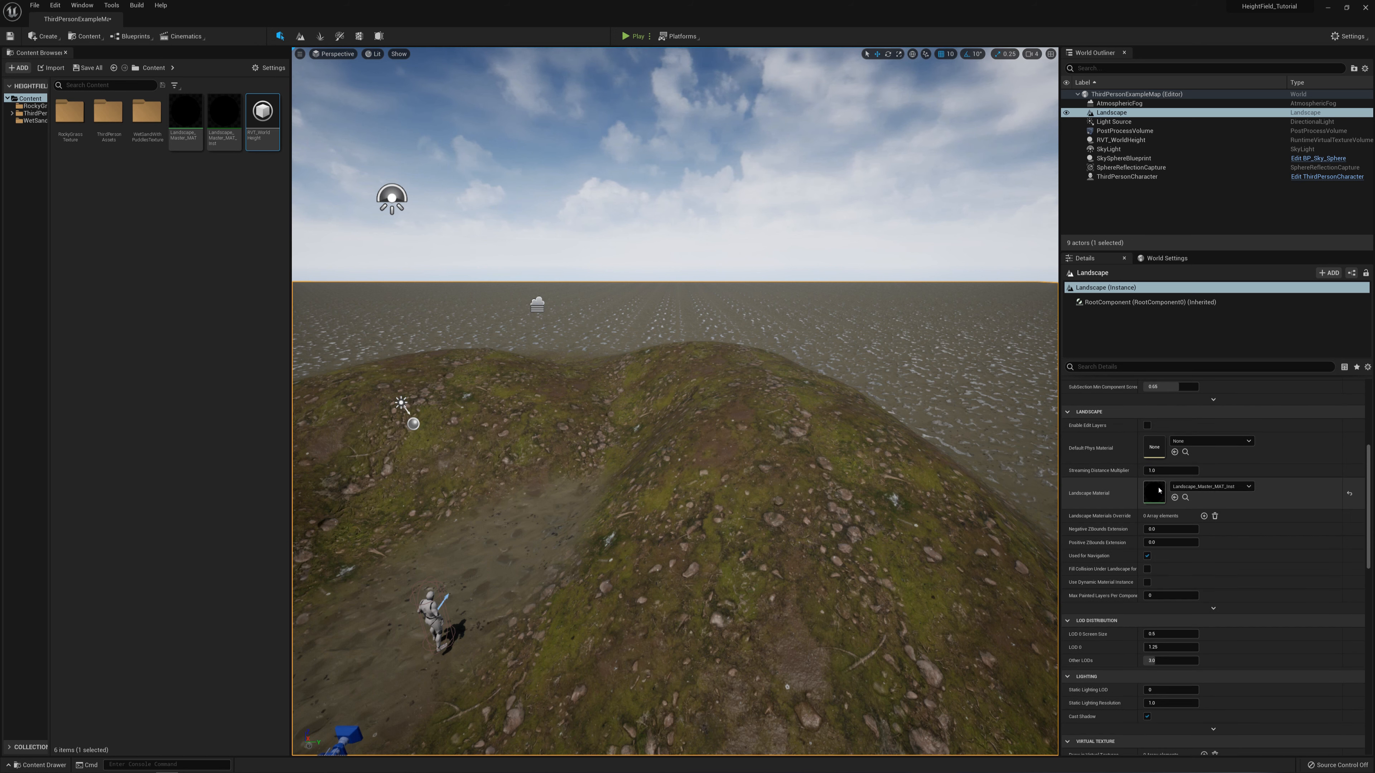
scroll(1149, 517, down, 1)
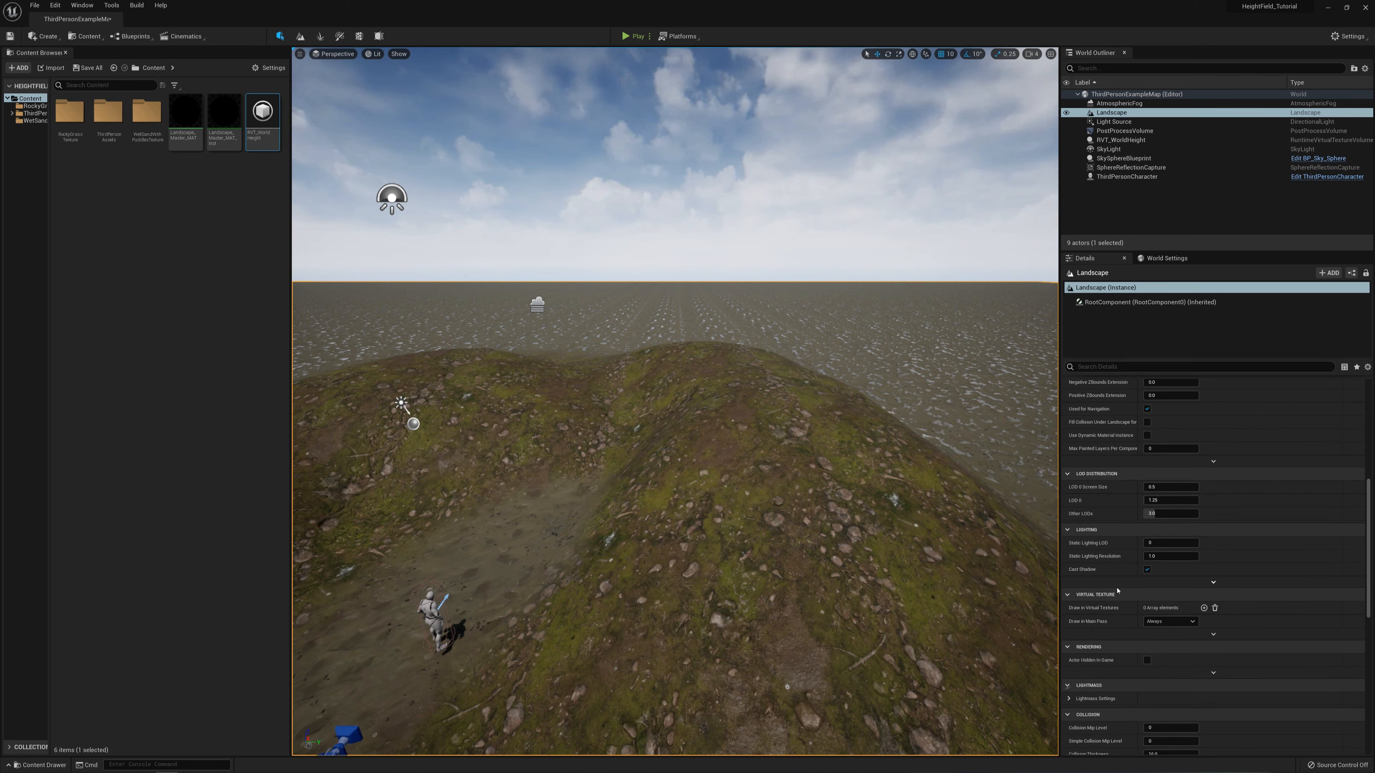
mouse_move(1081, 614)
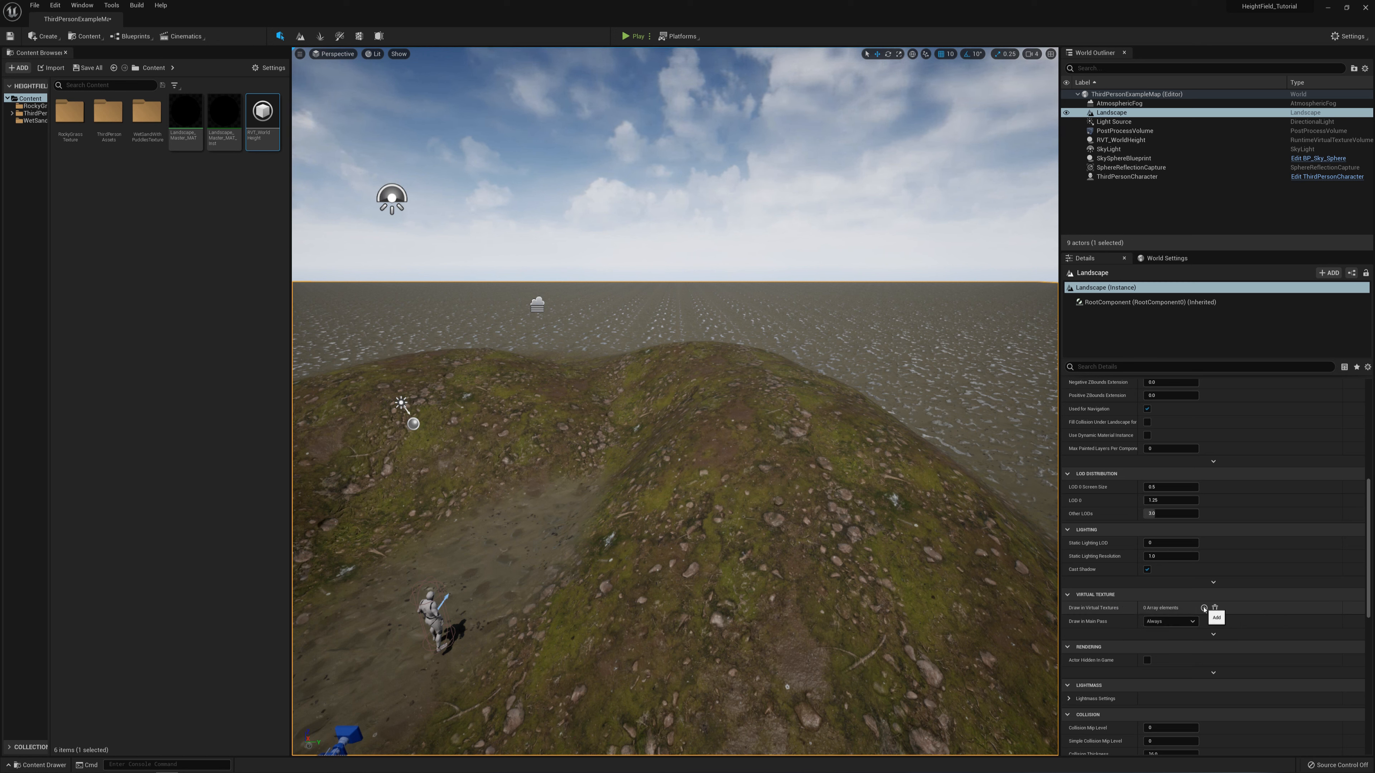
click(1203, 608)
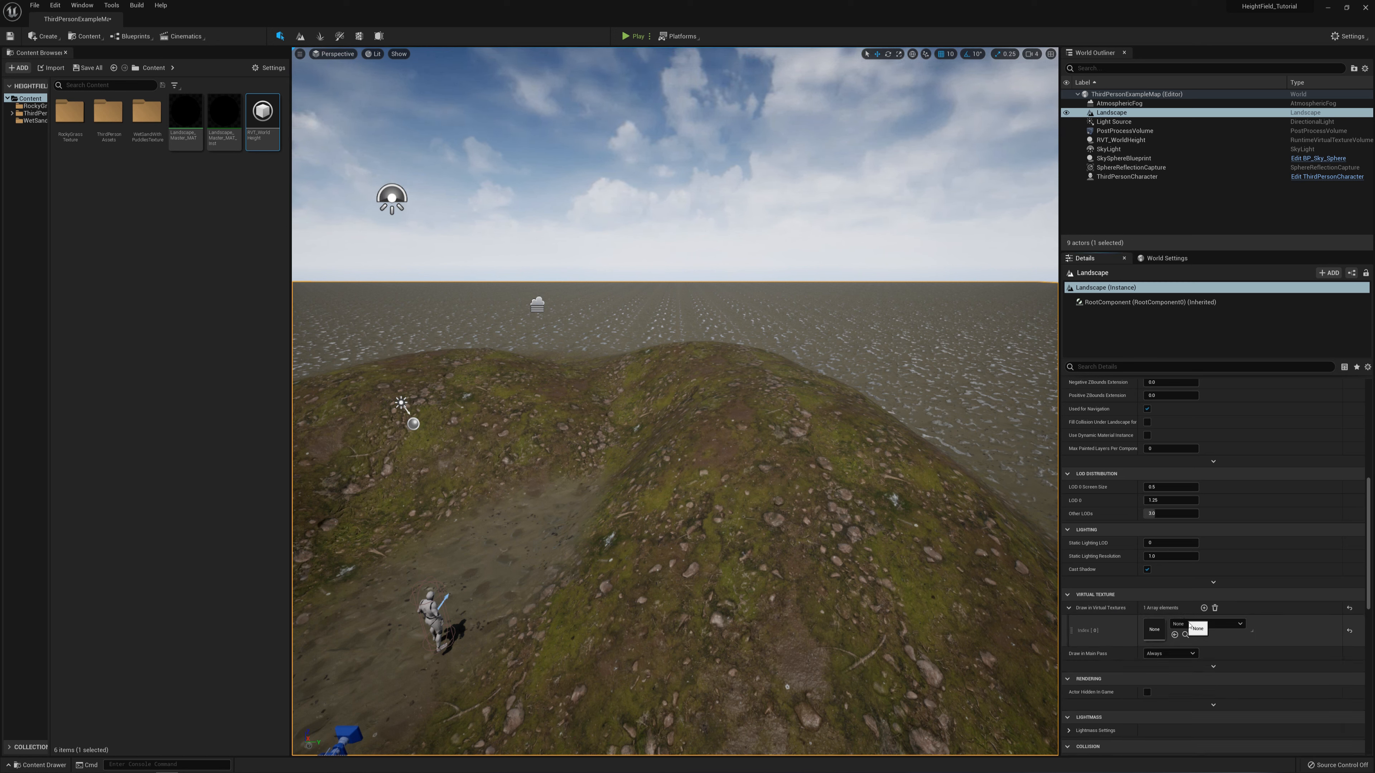
click(1191, 625)
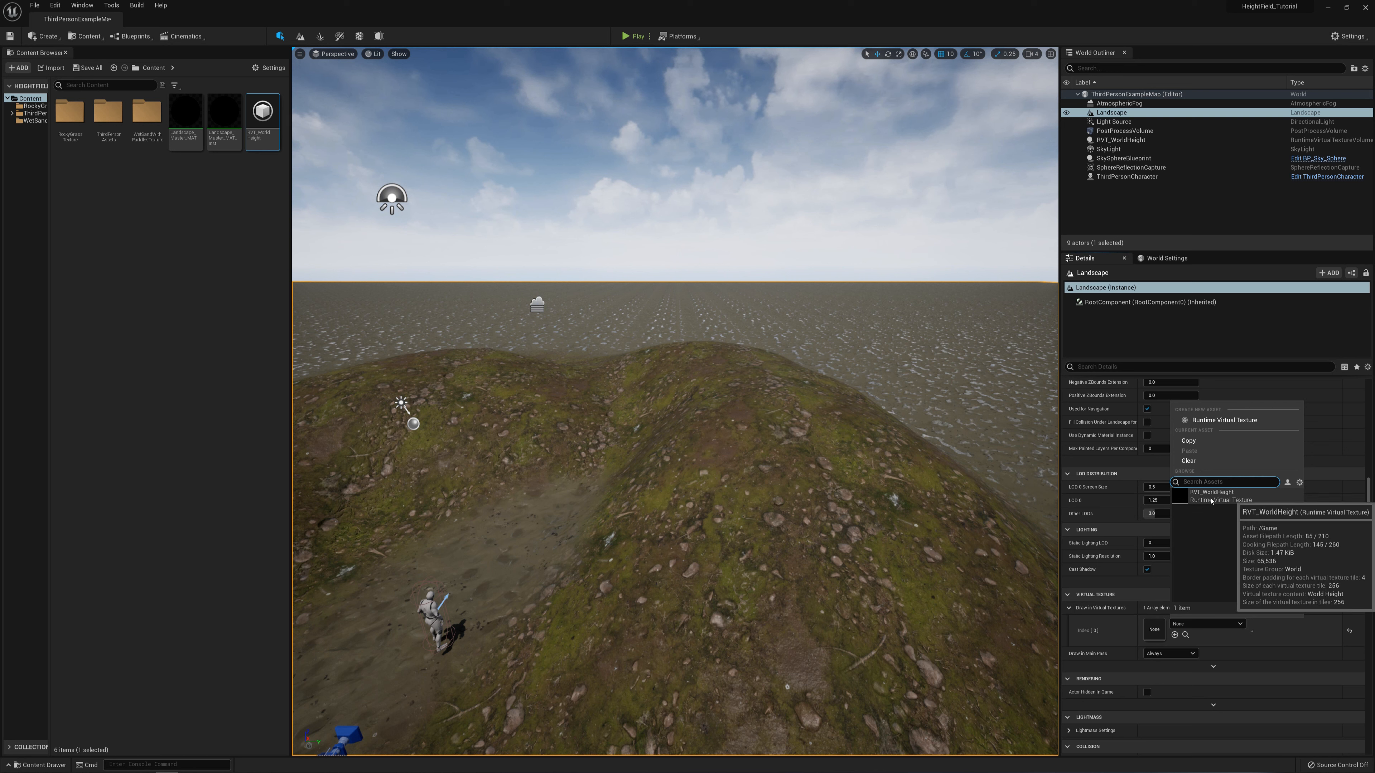
click(1210, 497)
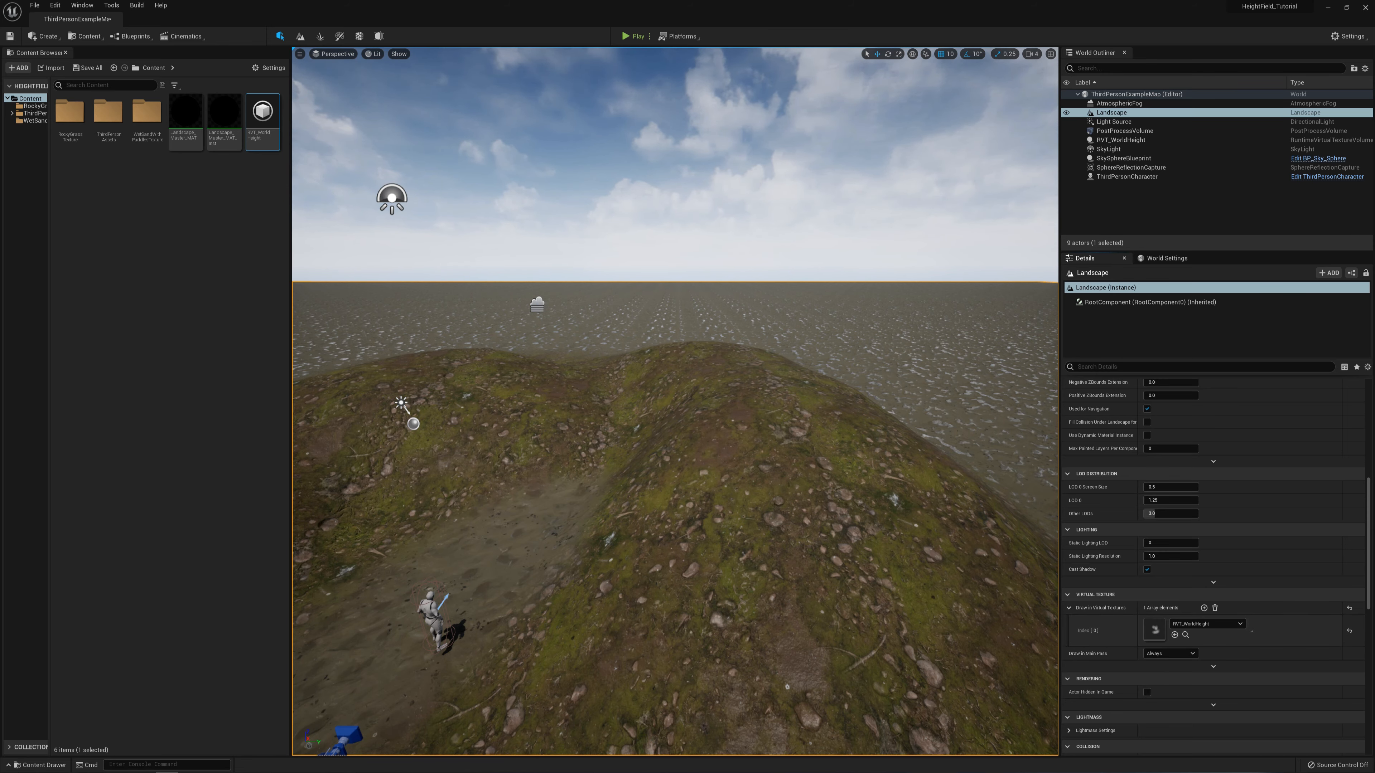
Add a Virtual Heightfield Mesh actor to the level, placing it on the sandy path near the character.
key(s)
right_drag(977, 573, 896, 457)
key(w)
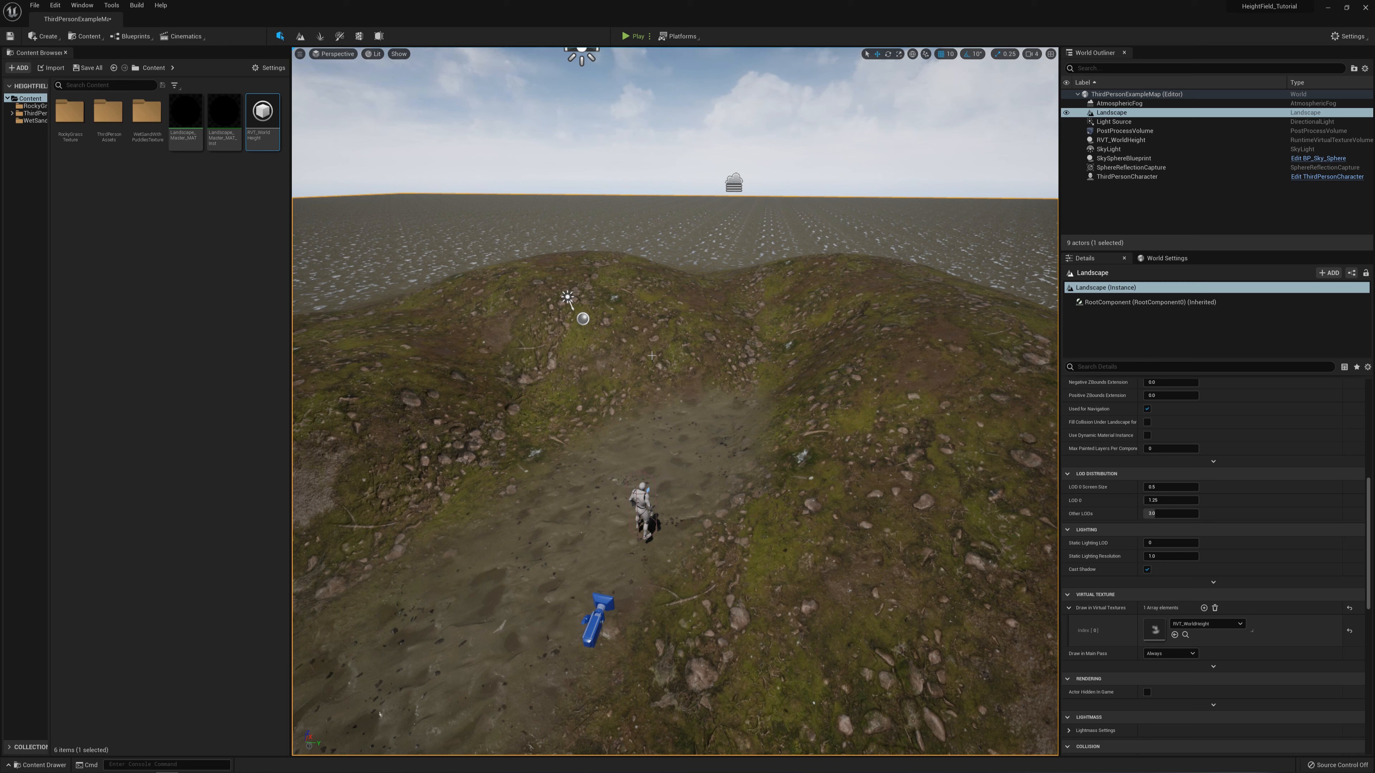
click(44, 36)
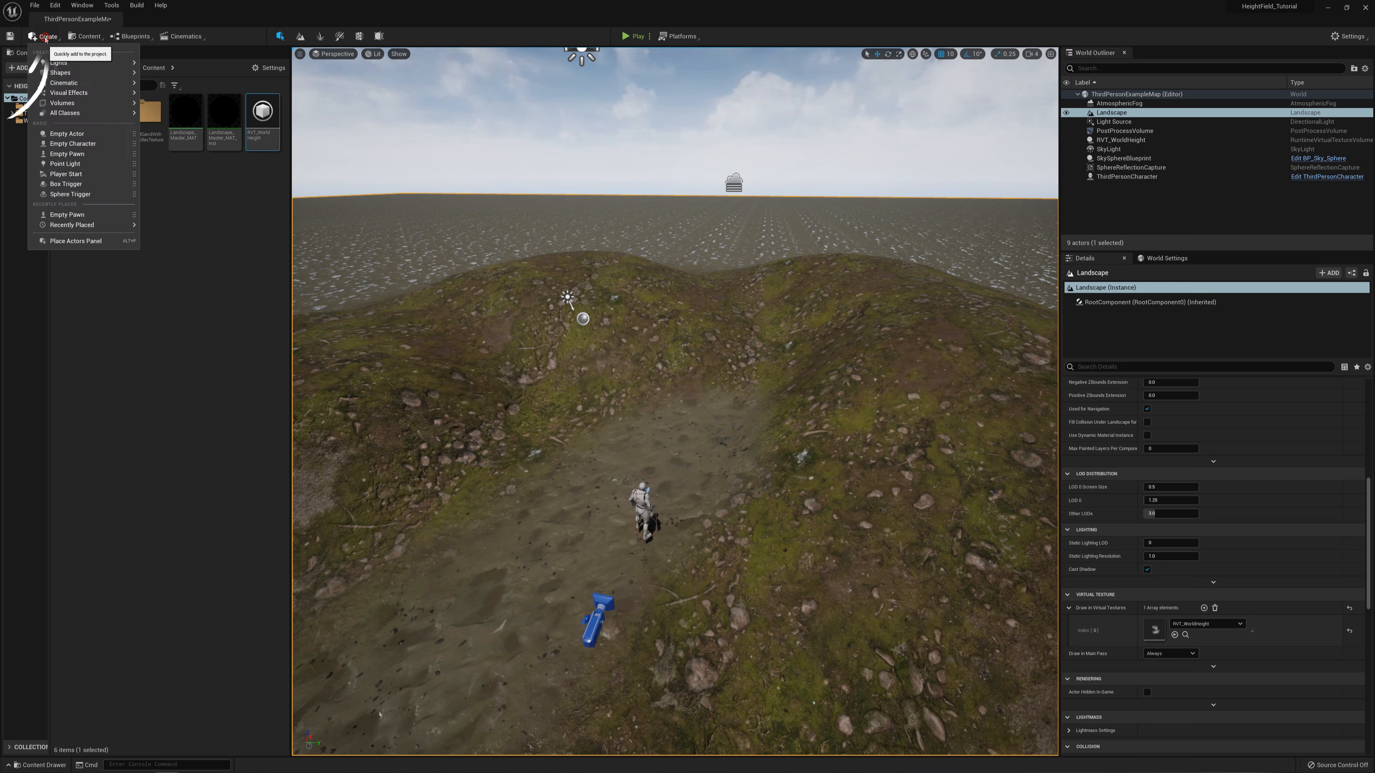
mouse_move(88, 117)
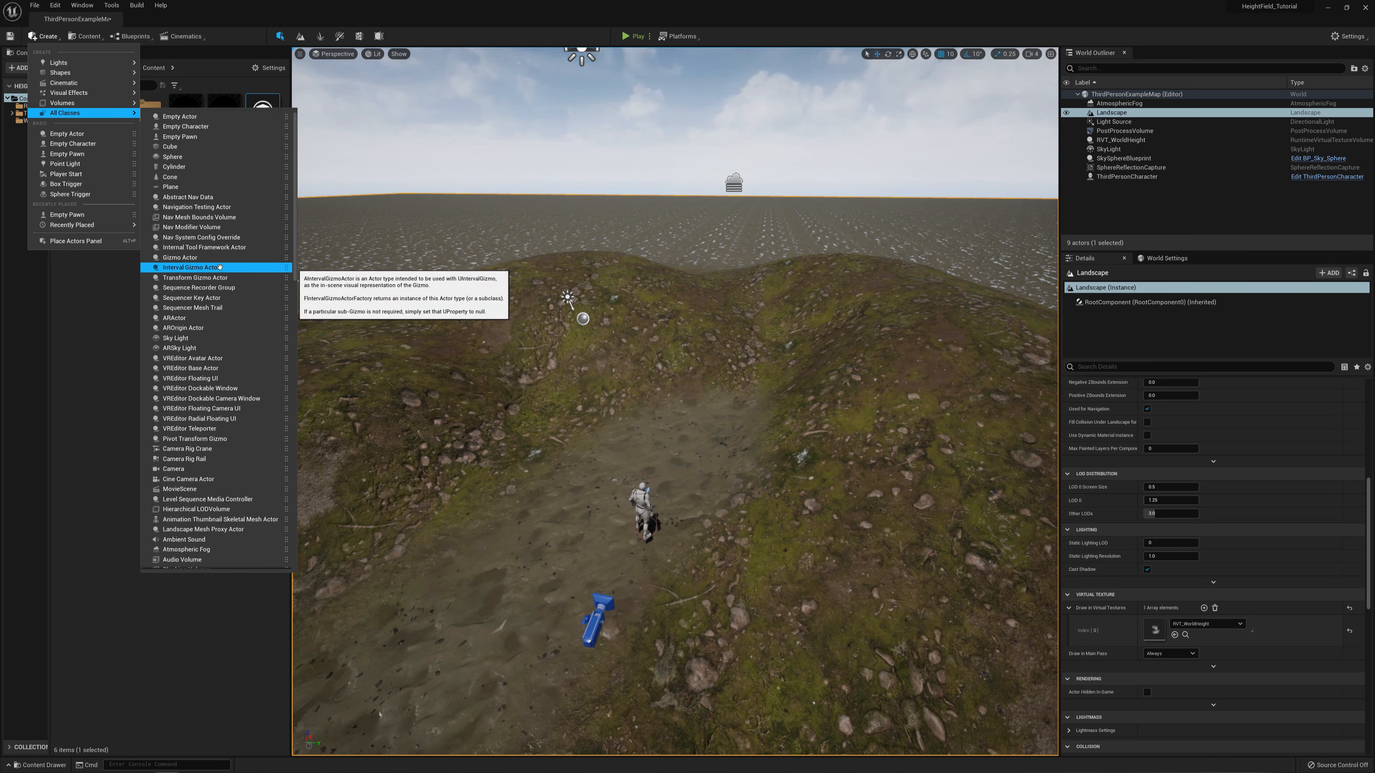
text(heightf)
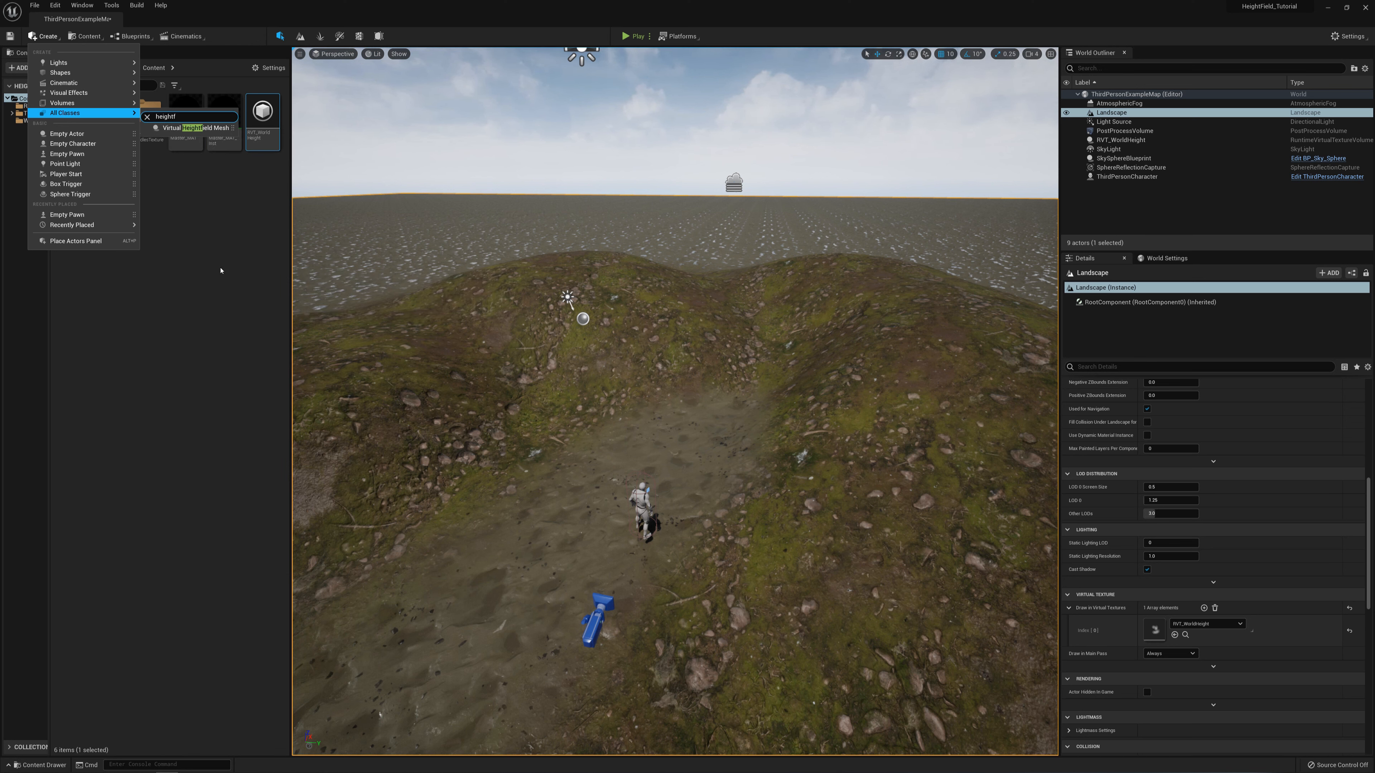
click(179, 128)
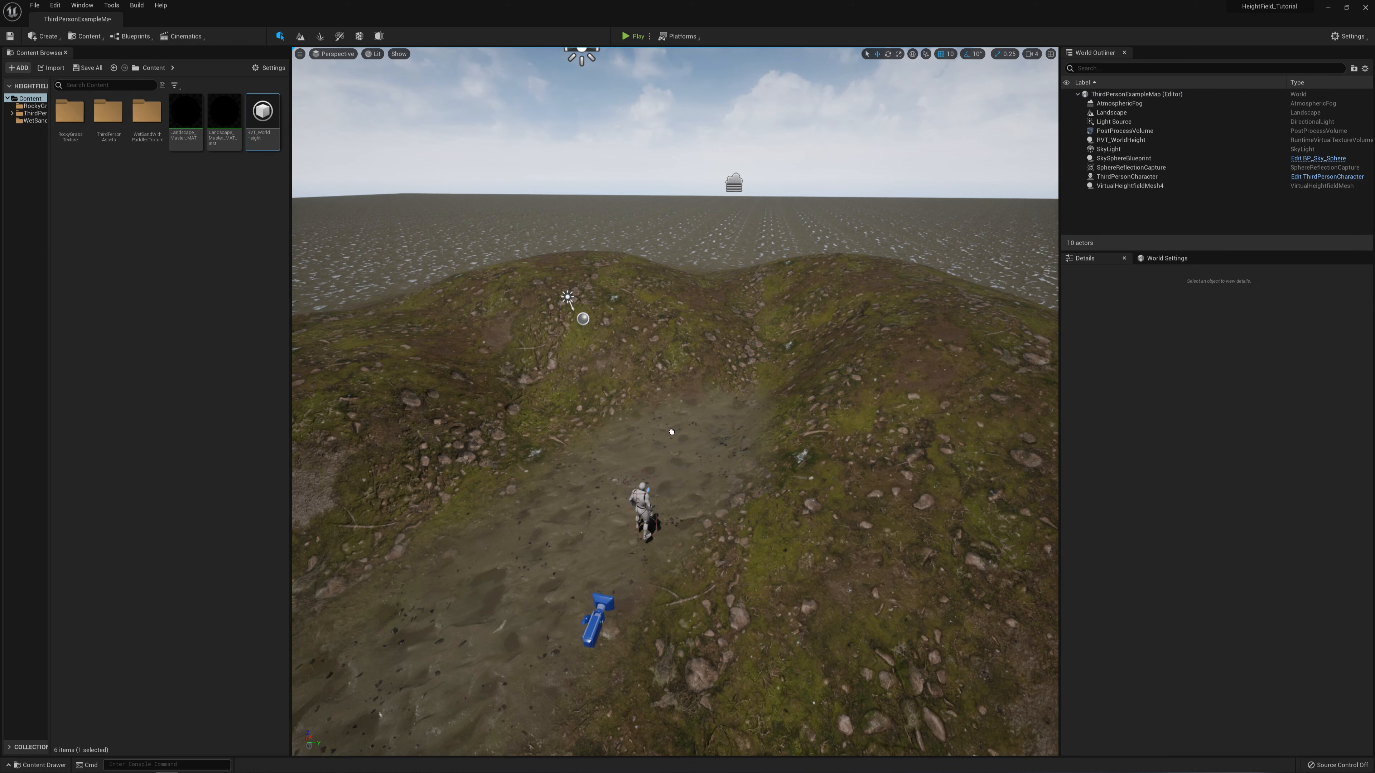
click(695, 438)
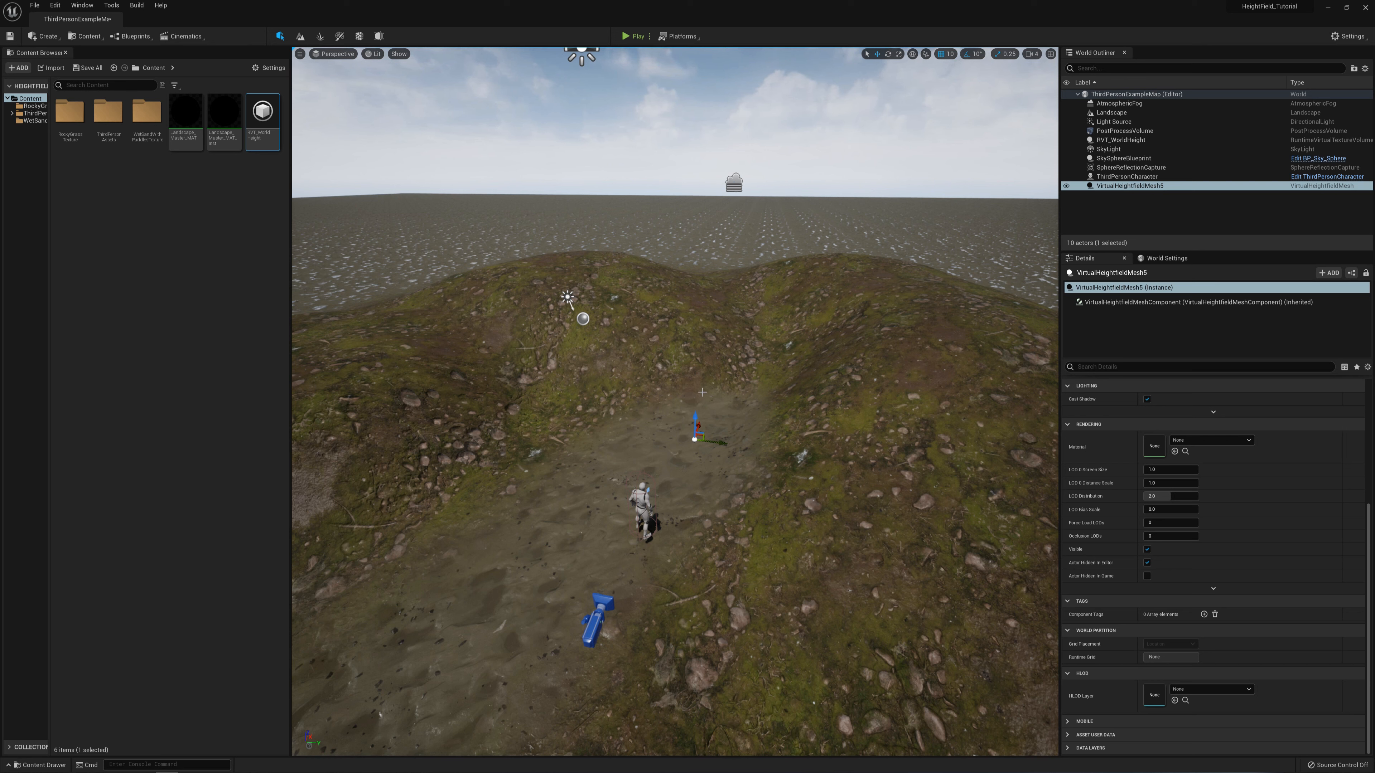
Set the heightfield mesh's virtual texture to the RVT_WorldHeight volume and copy the volume's bounds.
scroll(1127, 457, up, 5)
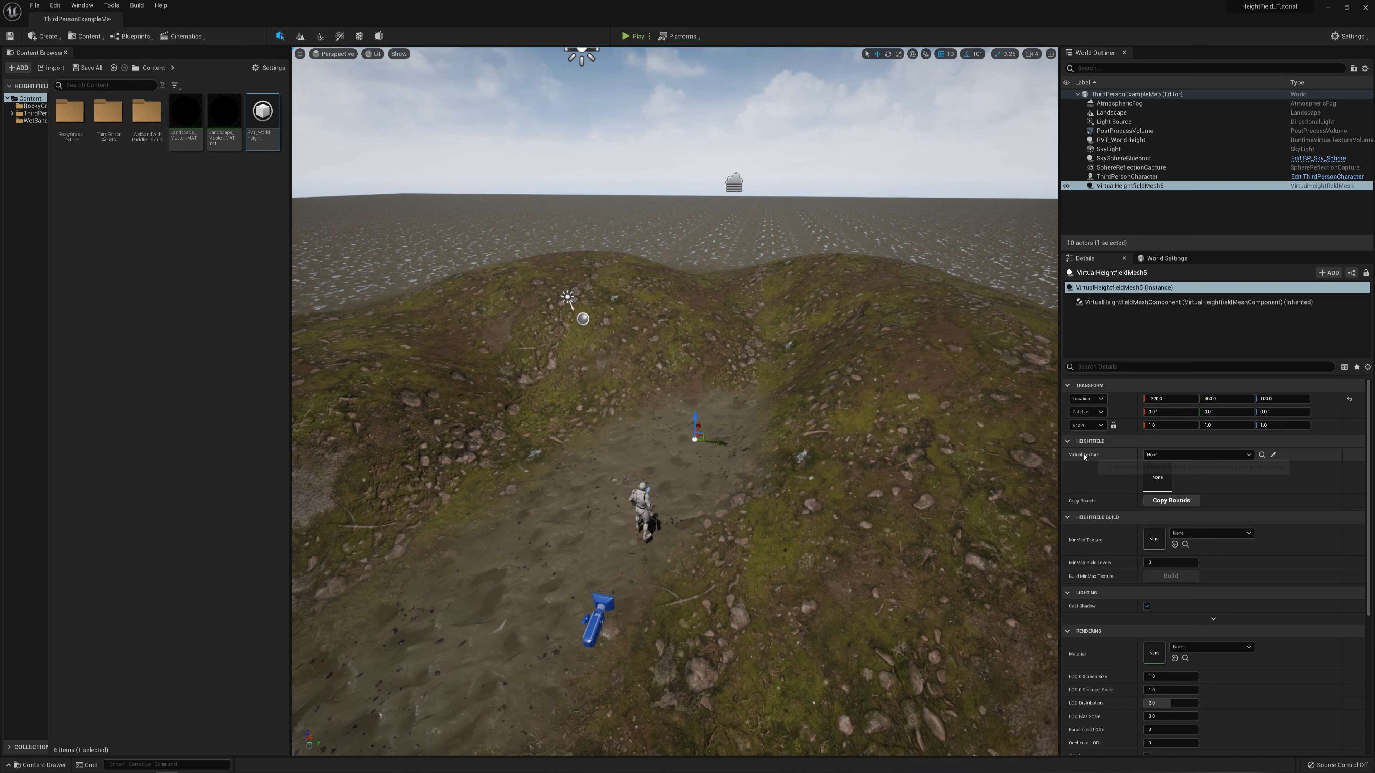
click(1170, 454)
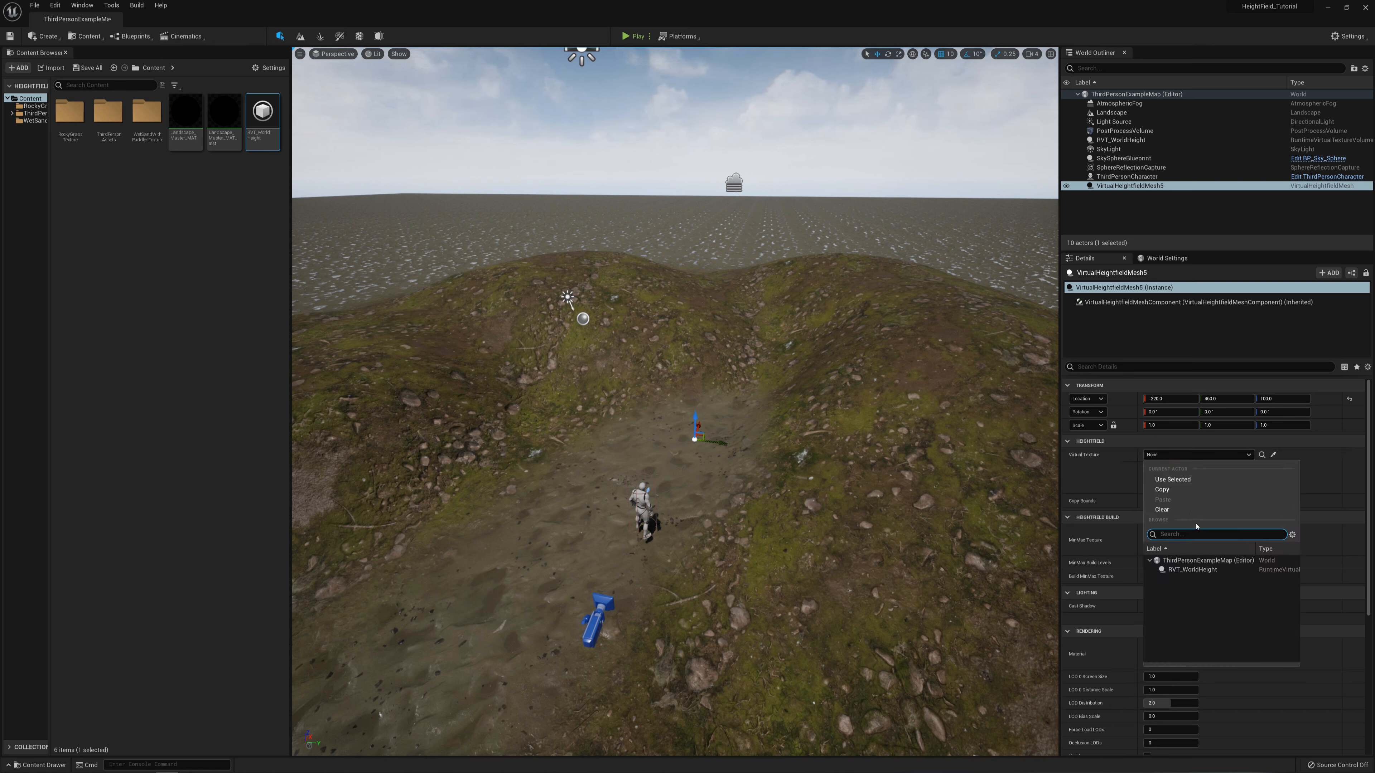
click(1190, 569)
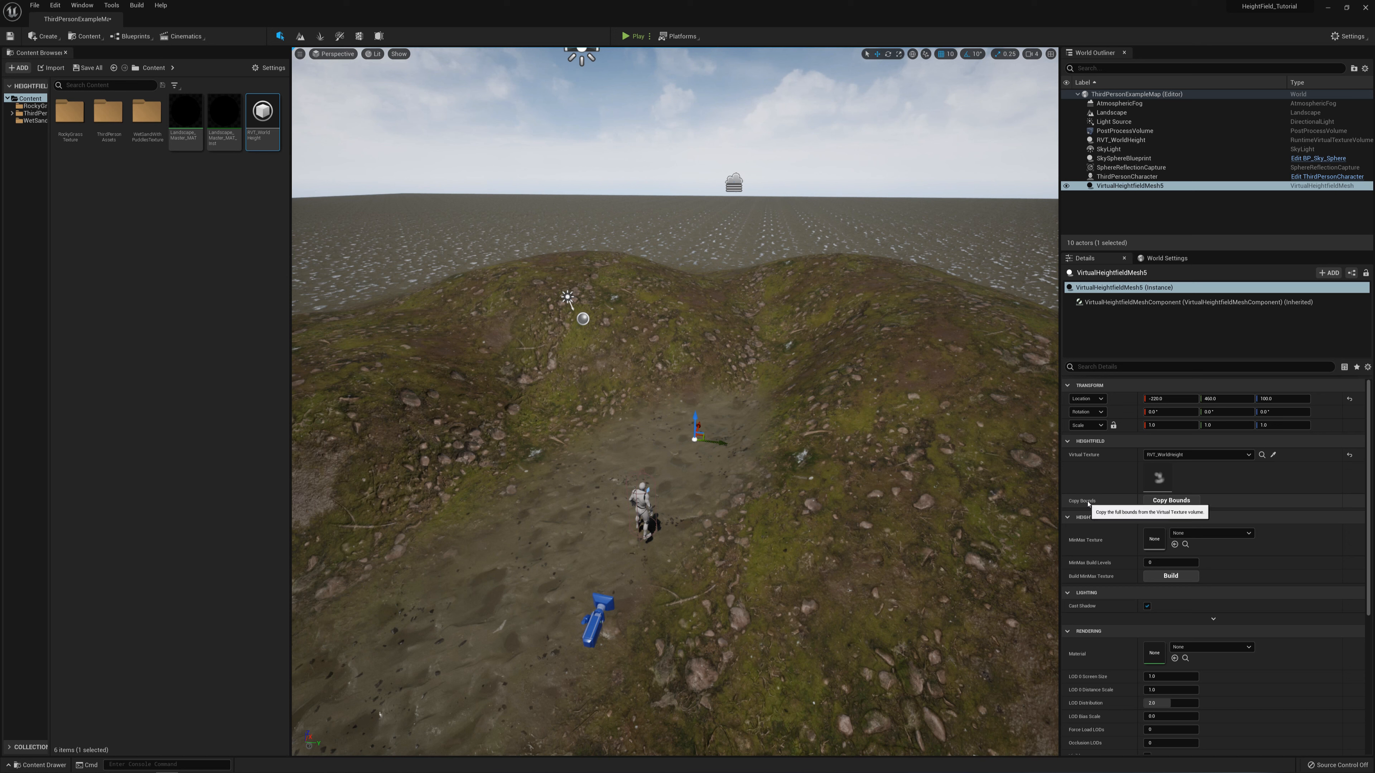
click(1168, 501)
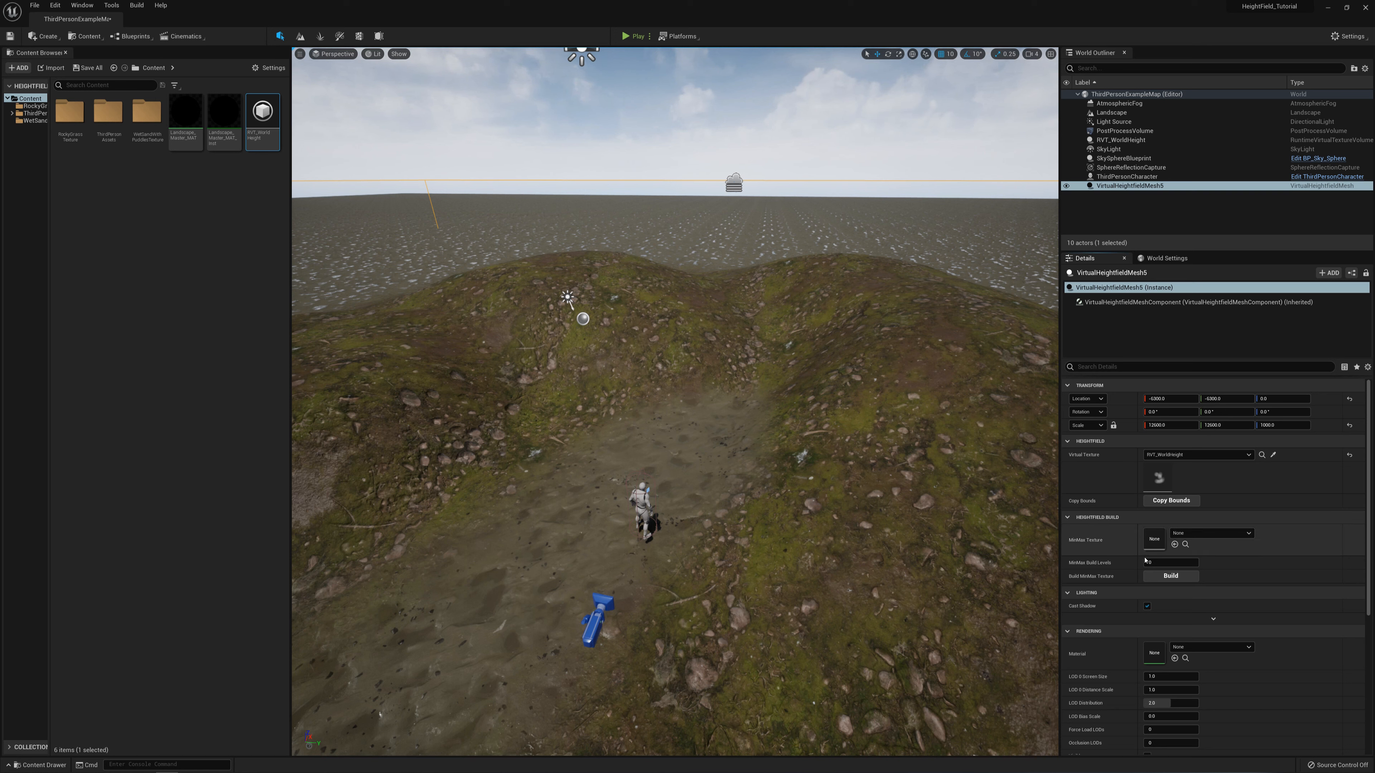
Build the mesh's MinMax texture, saving it as RVT_WorldHeight_MinMax, and inspect the mesh unhidden in the editor.
click(1159, 576)
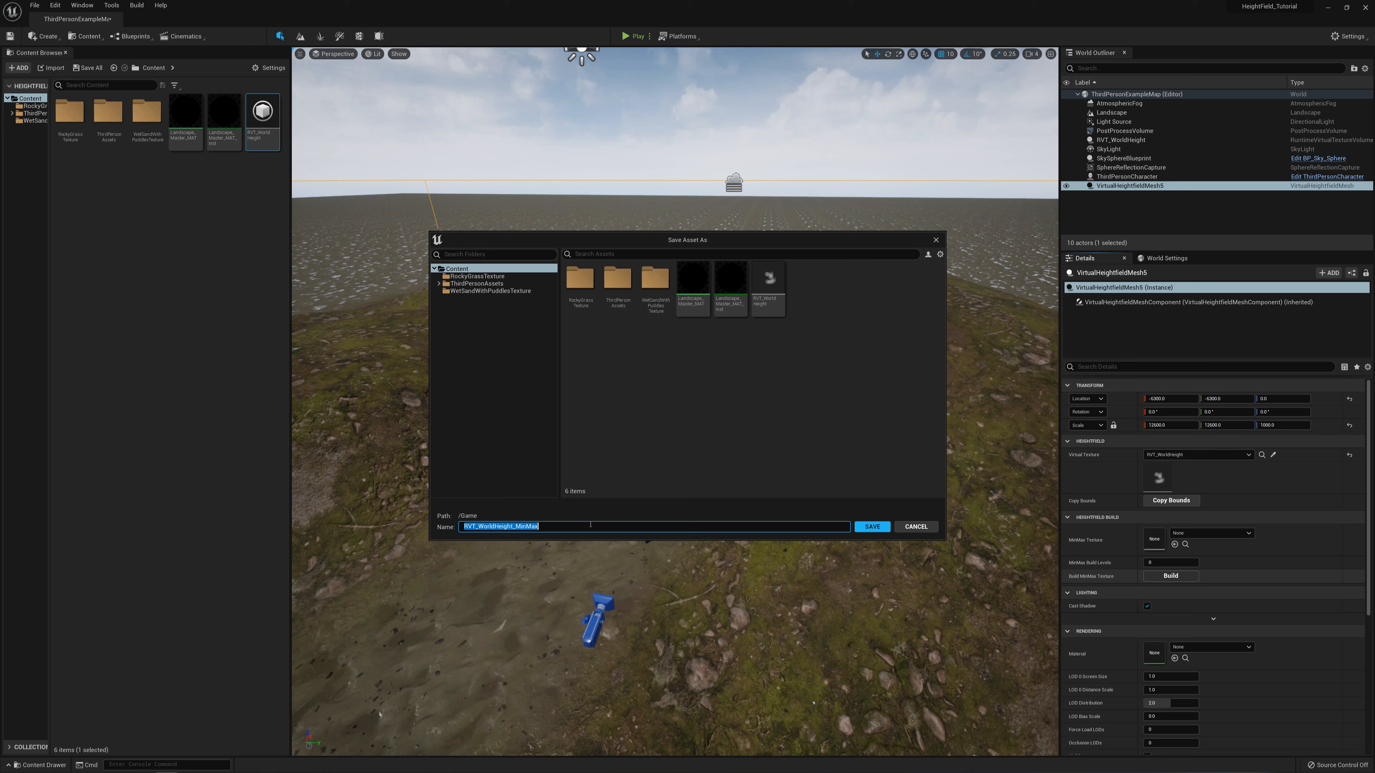
click(872, 527)
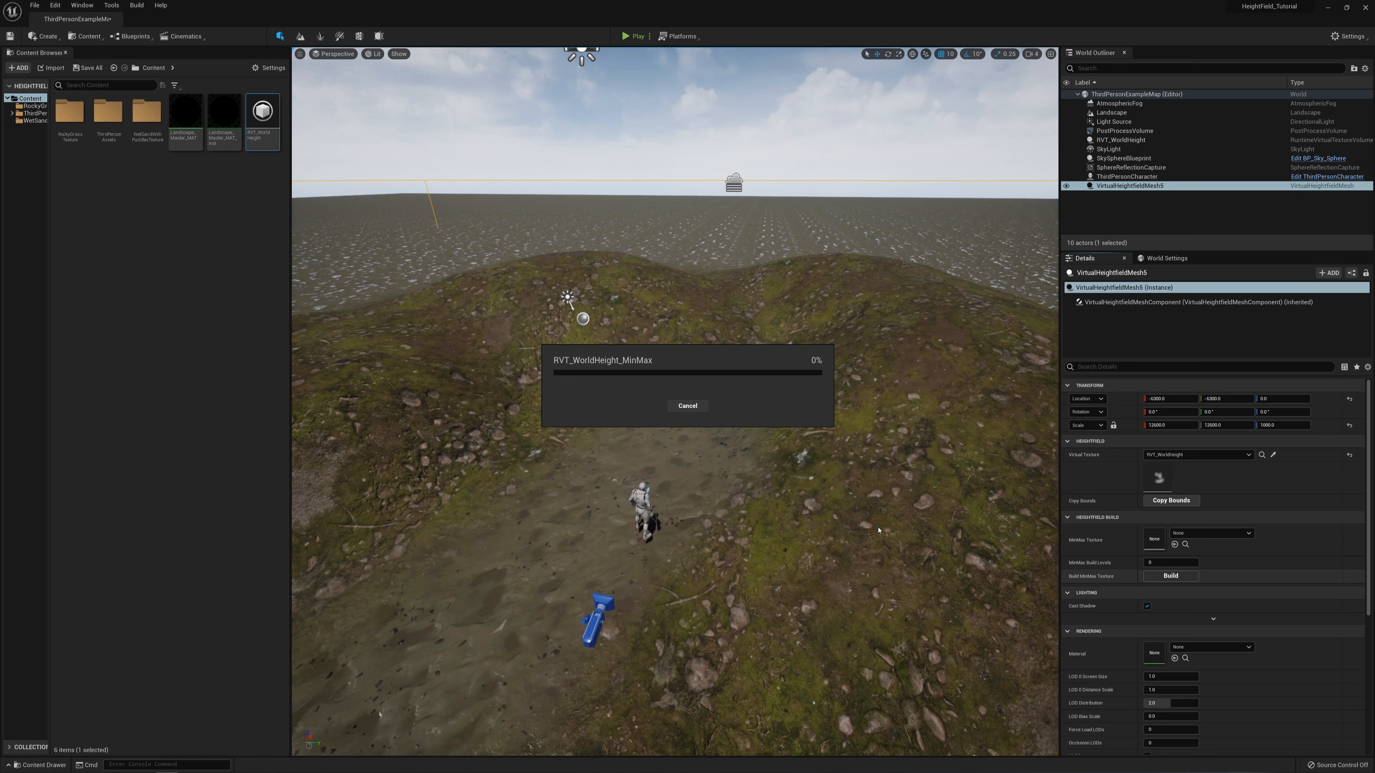
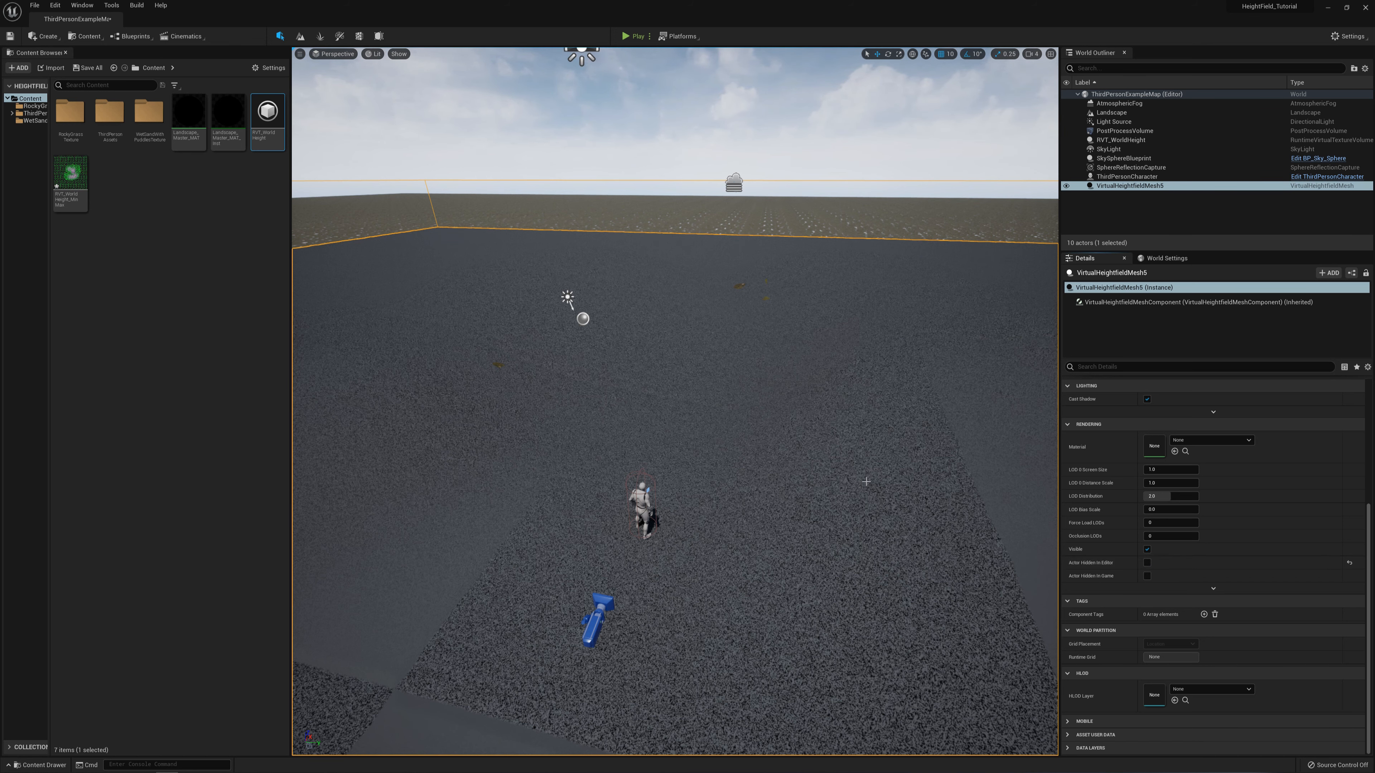
mouse_move(864, 474)
right_down()
mouse_move(660, 462)
mouse_move(692, 433)
mouse_move(942, 425)
mouse_move(991, 404)
mouse_move(907, 430)
mouse_move(950, 447)
mouse_move(863, 466)
right_up()
key(w)
key(w)
key(w)
key(d)
key(s)
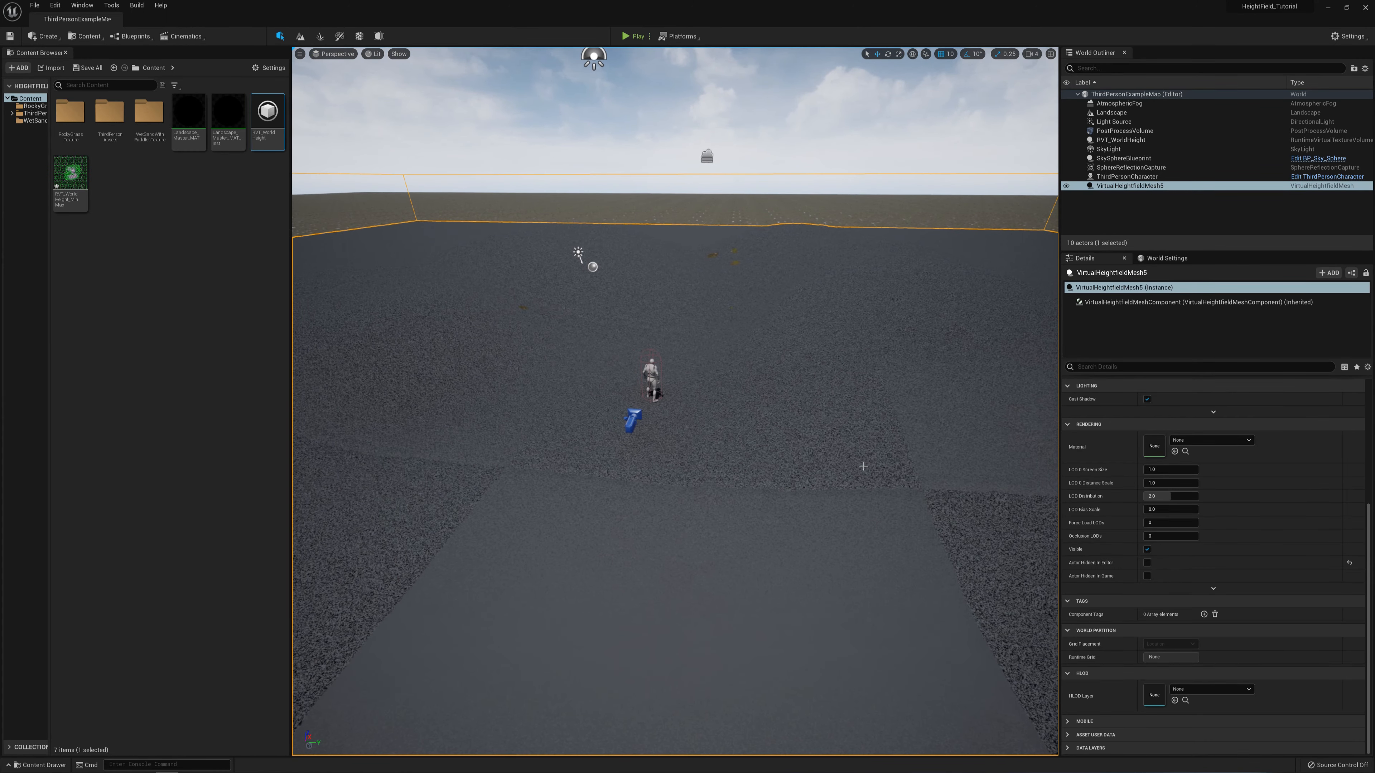
Try Landscape_Master_MAT_Inst as the heightfield mesh's material and clear the assignment.
scroll(1137, 492, up, 1)
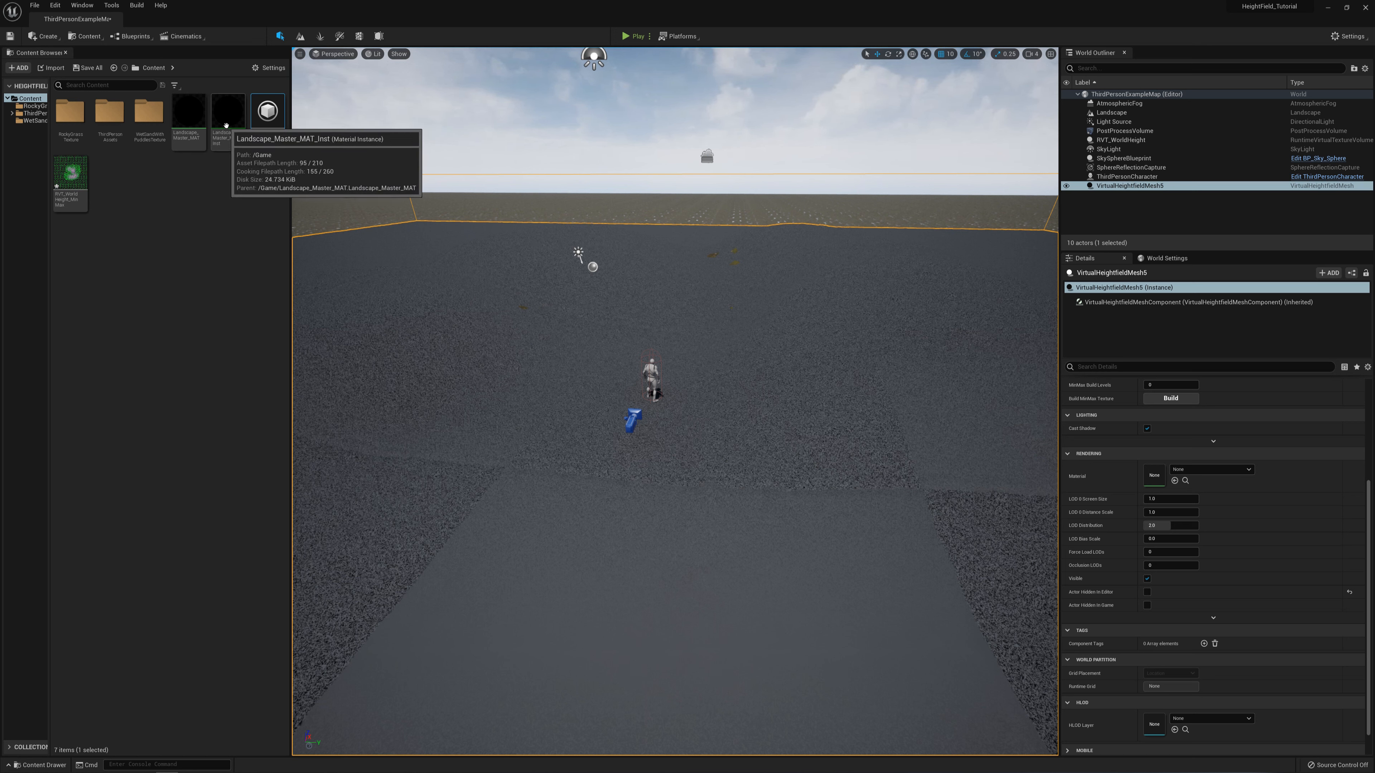
drag(226, 125, 1189, 468)
mouse_move(774, 317)
right_down()
mouse_move(782, 398)
mouse_move(755, 273)
mouse_move(749, 295)
mouse_move(779, 312)
mouse_move(752, 321)
mouse_move(776, 316)
right_up()
key(s)
key(s)
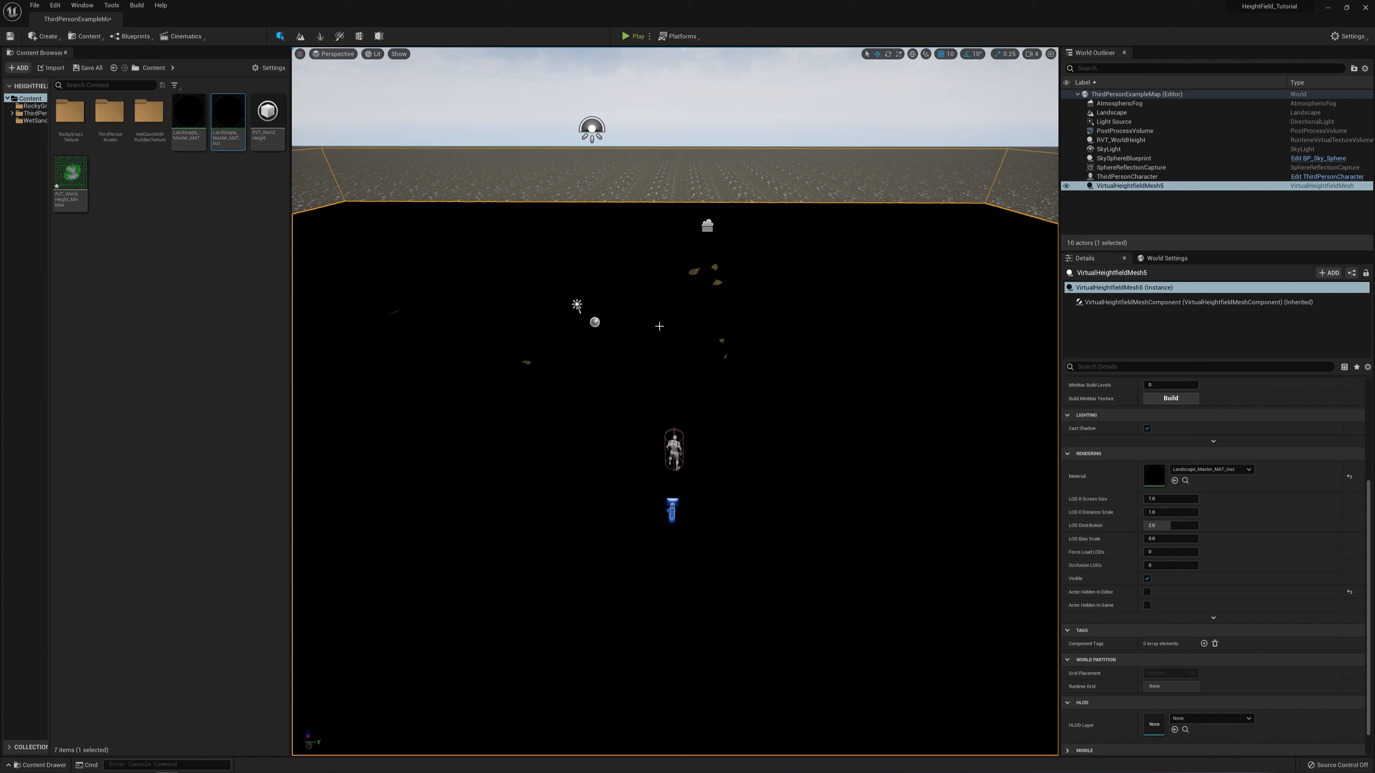
click(1207, 469)
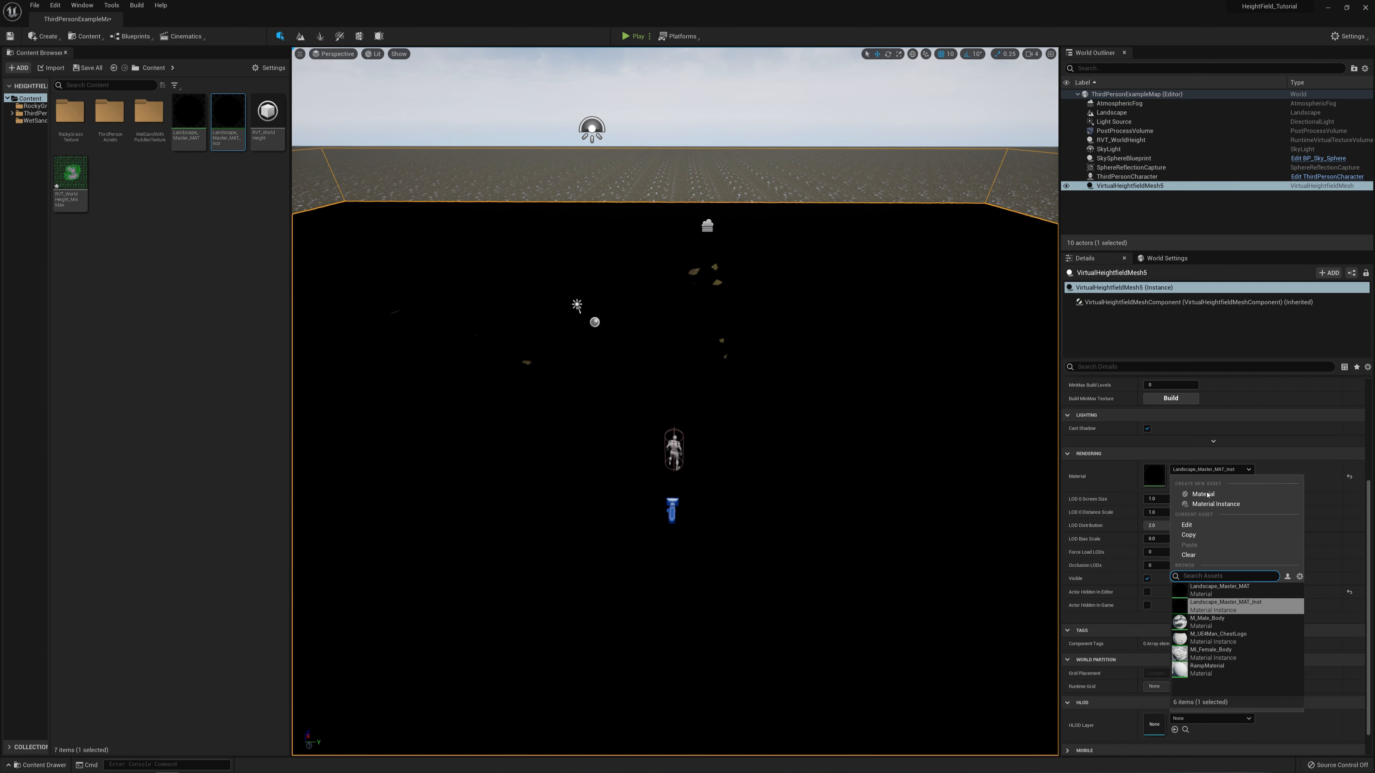
click(1266, 555)
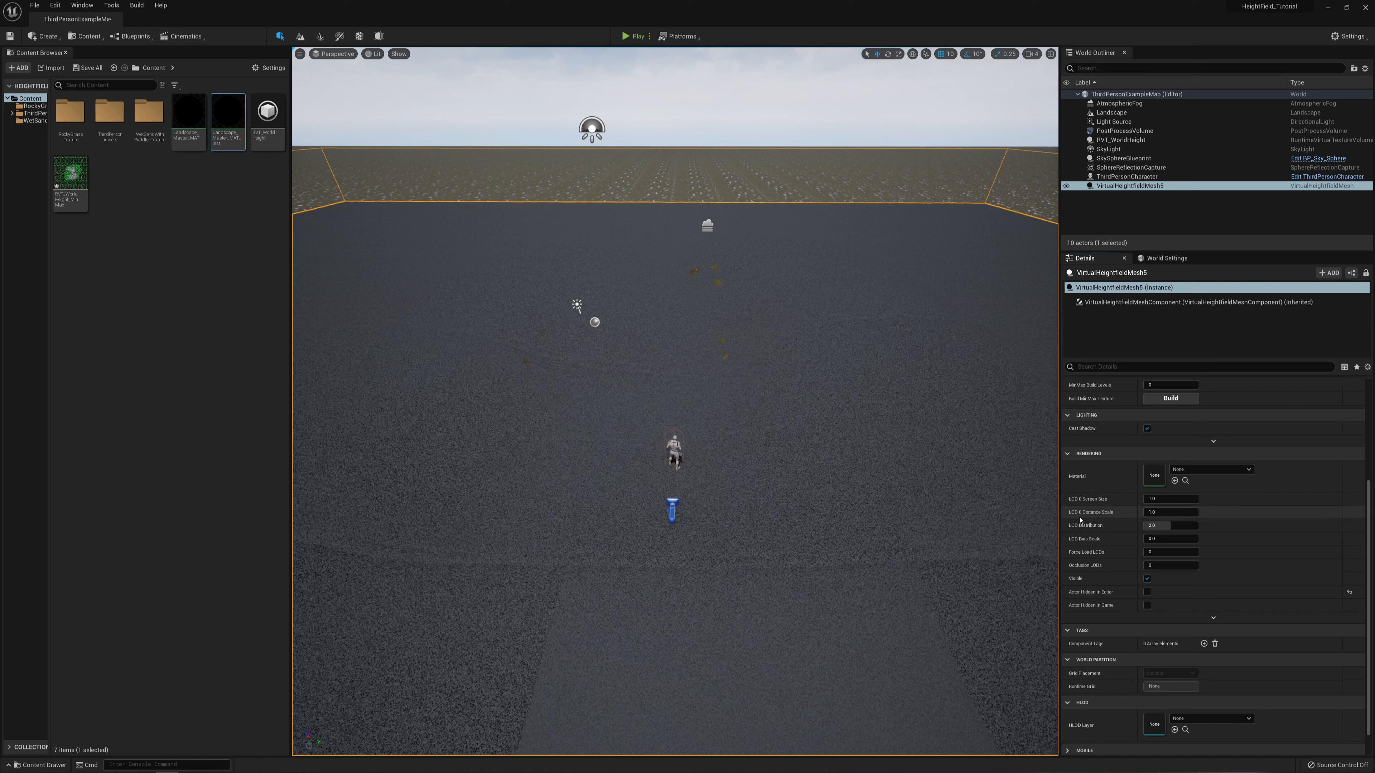
Hide the heightfield mesh in the editor, and duplicate the RVT_WorldHeight volume under the name RVT_Texture.
click(1147, 592)
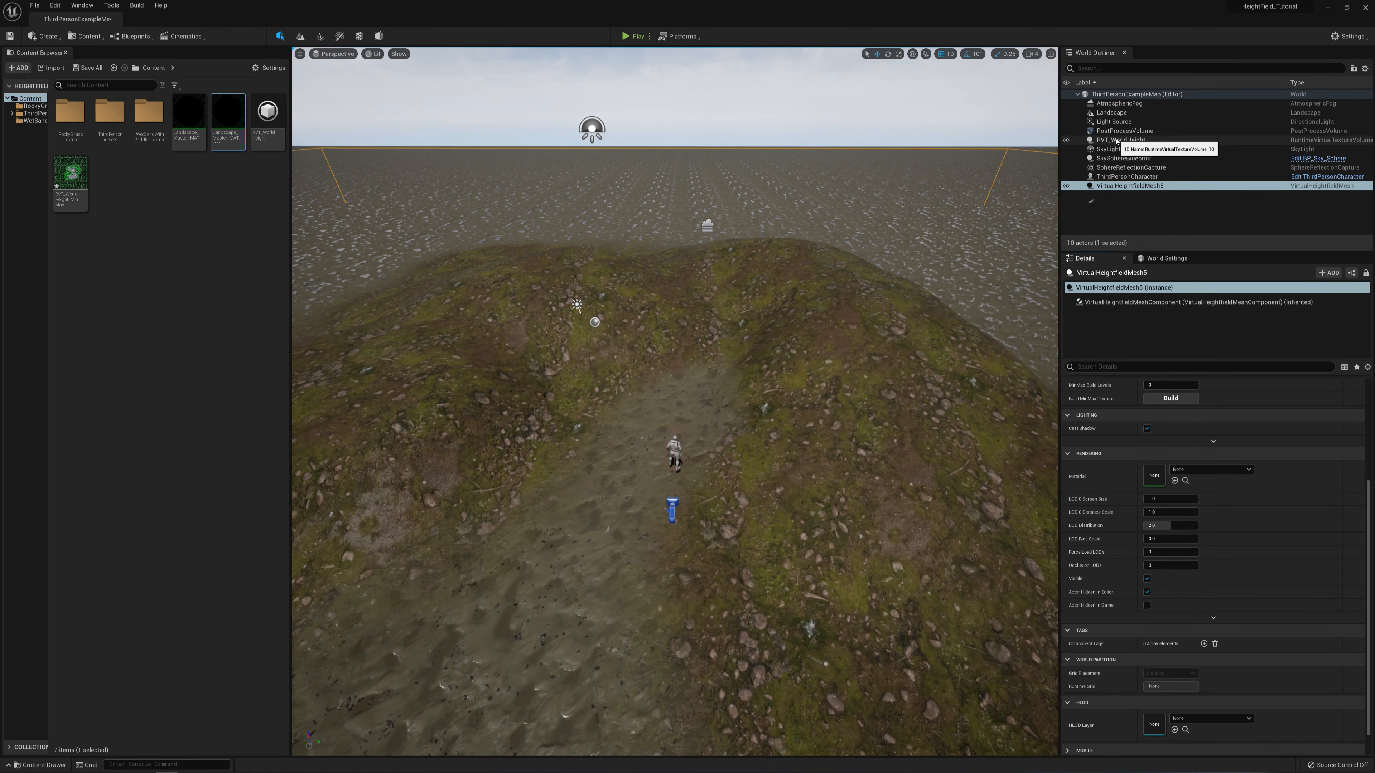
click(1128, 142)
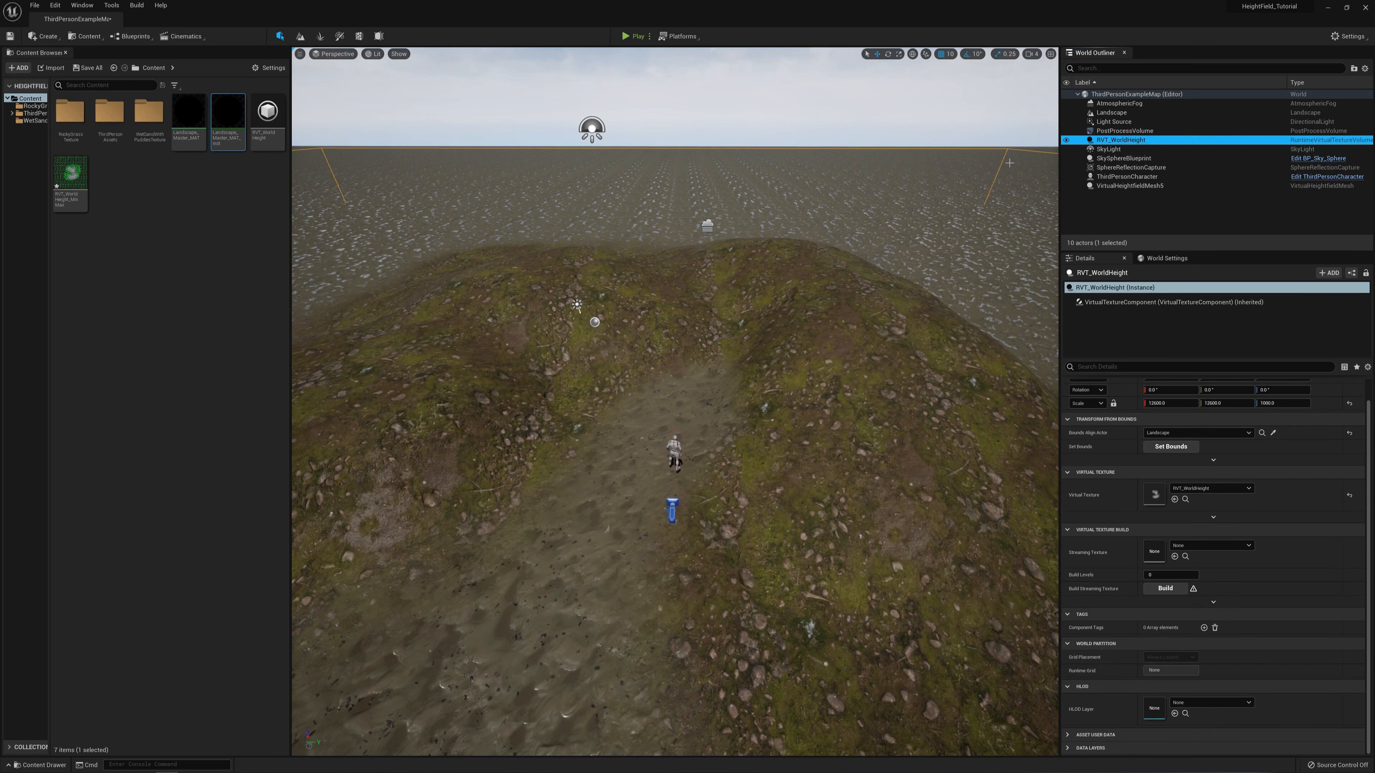
key(ctrl+d)
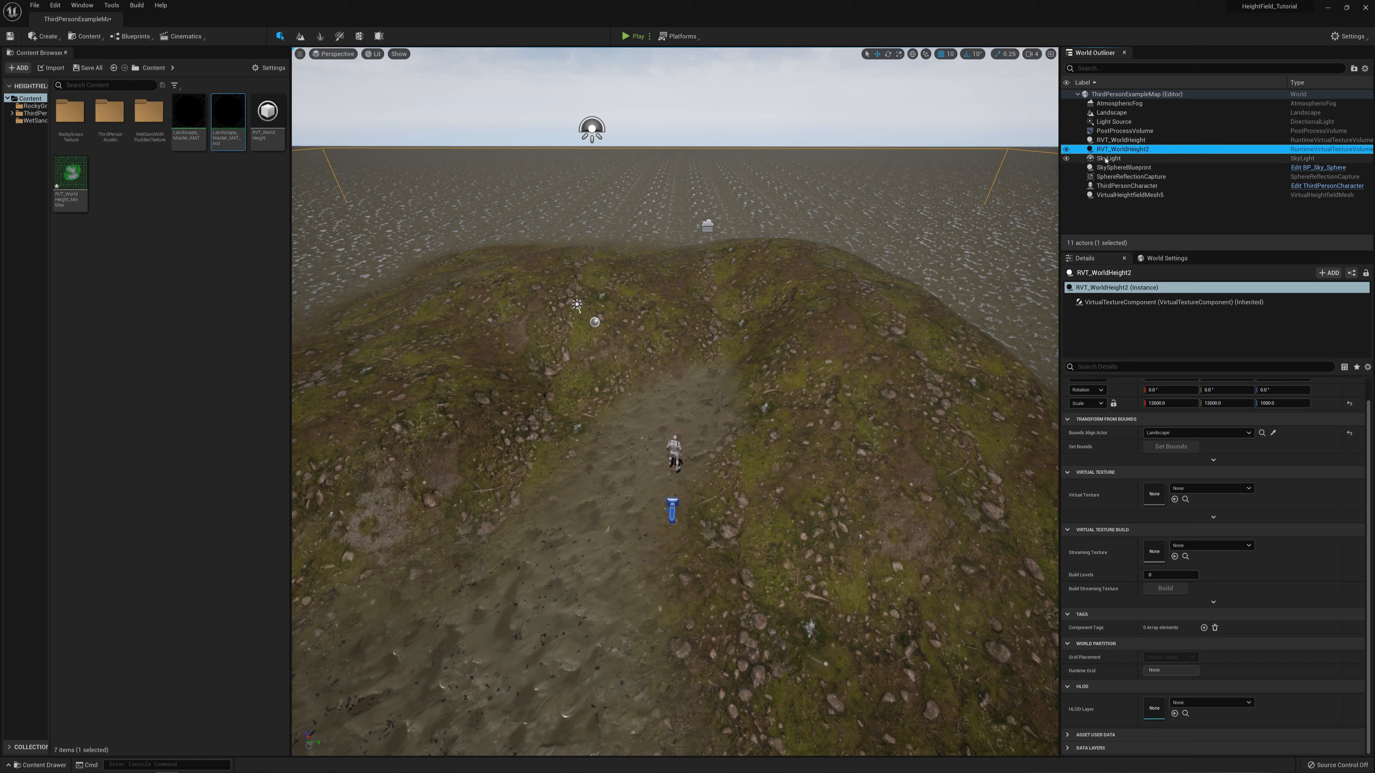
click(1124, 149)
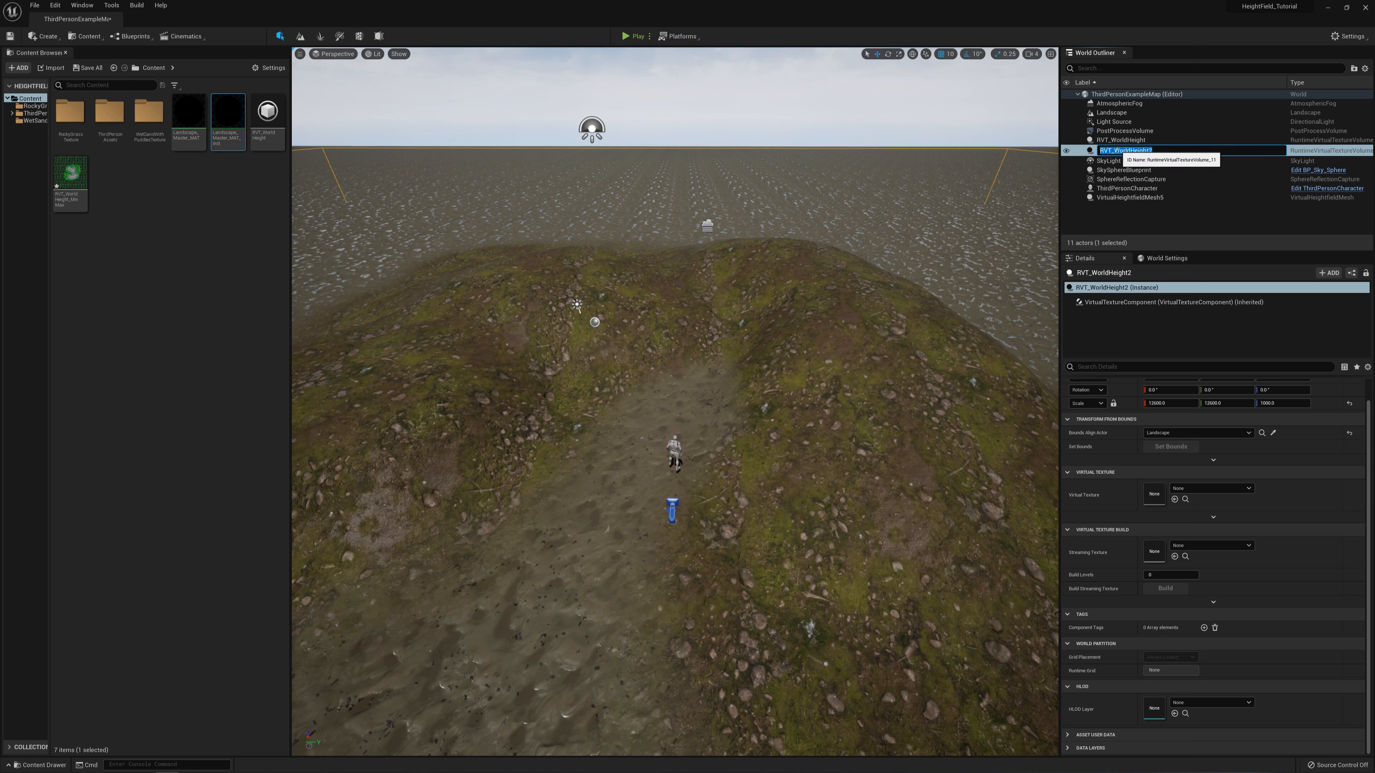
drag(1115, 152, 1200, 154)
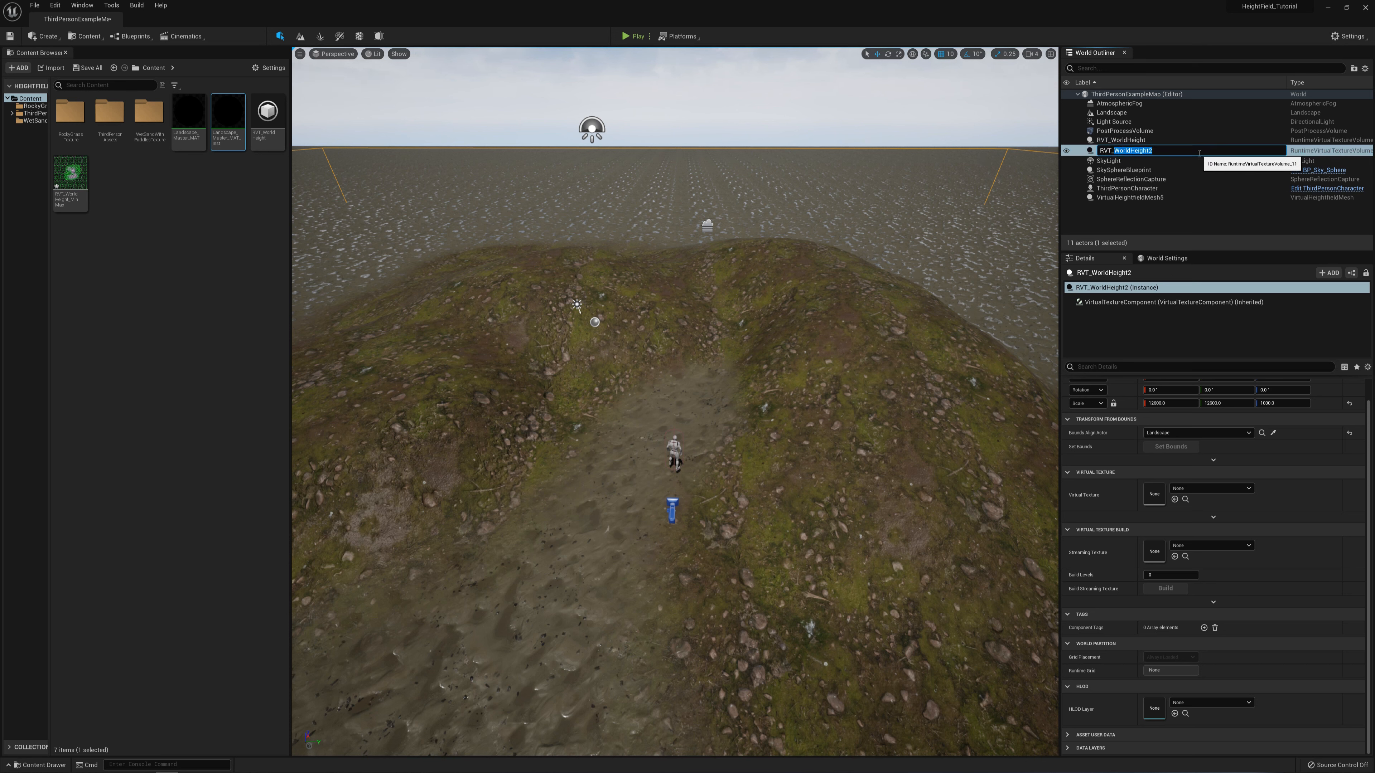
text(T_Texture)
key(Return)
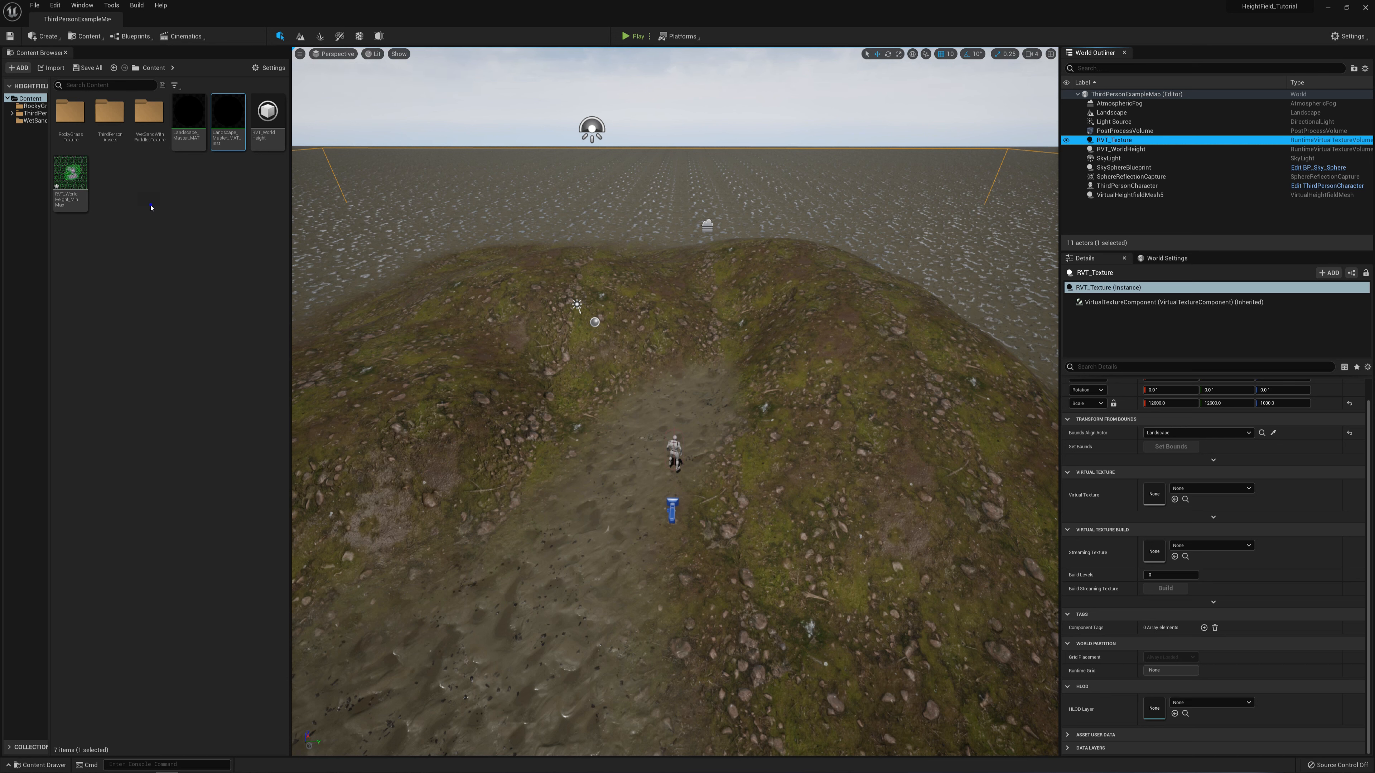
Create a Runtime Virtual Texture asset named RVT_Texture in the Content folder and select the RVT_Texture volume.
right_click(151, 207)
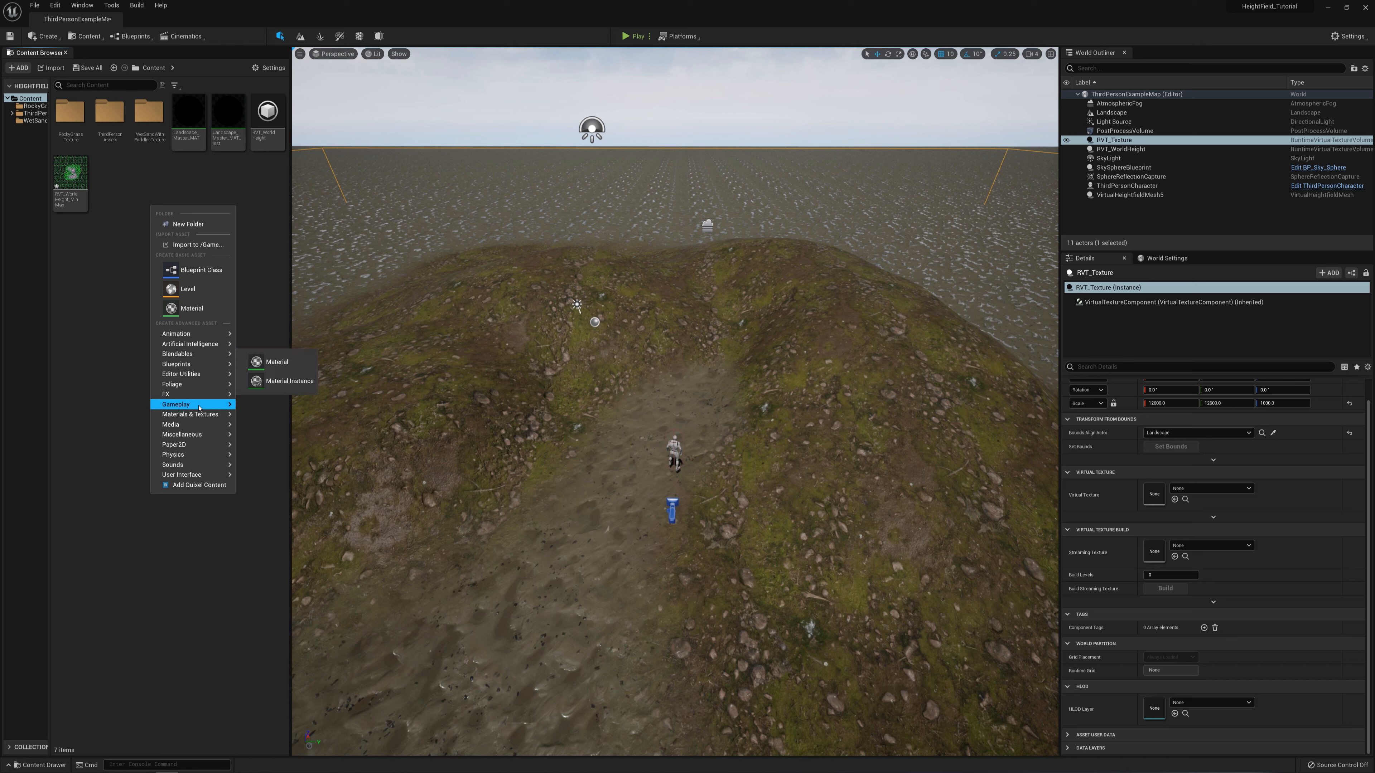
mouse_move(201, 415)
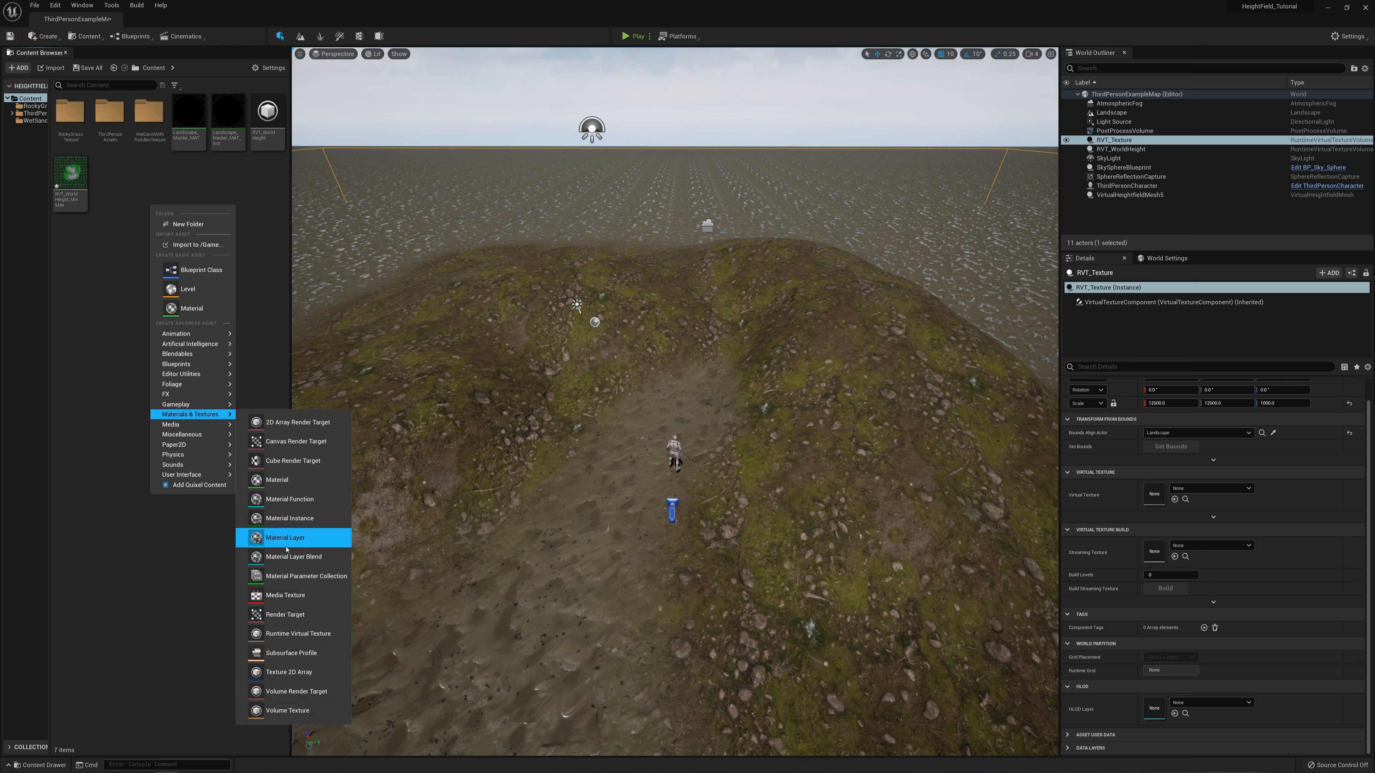
click(298, 634)
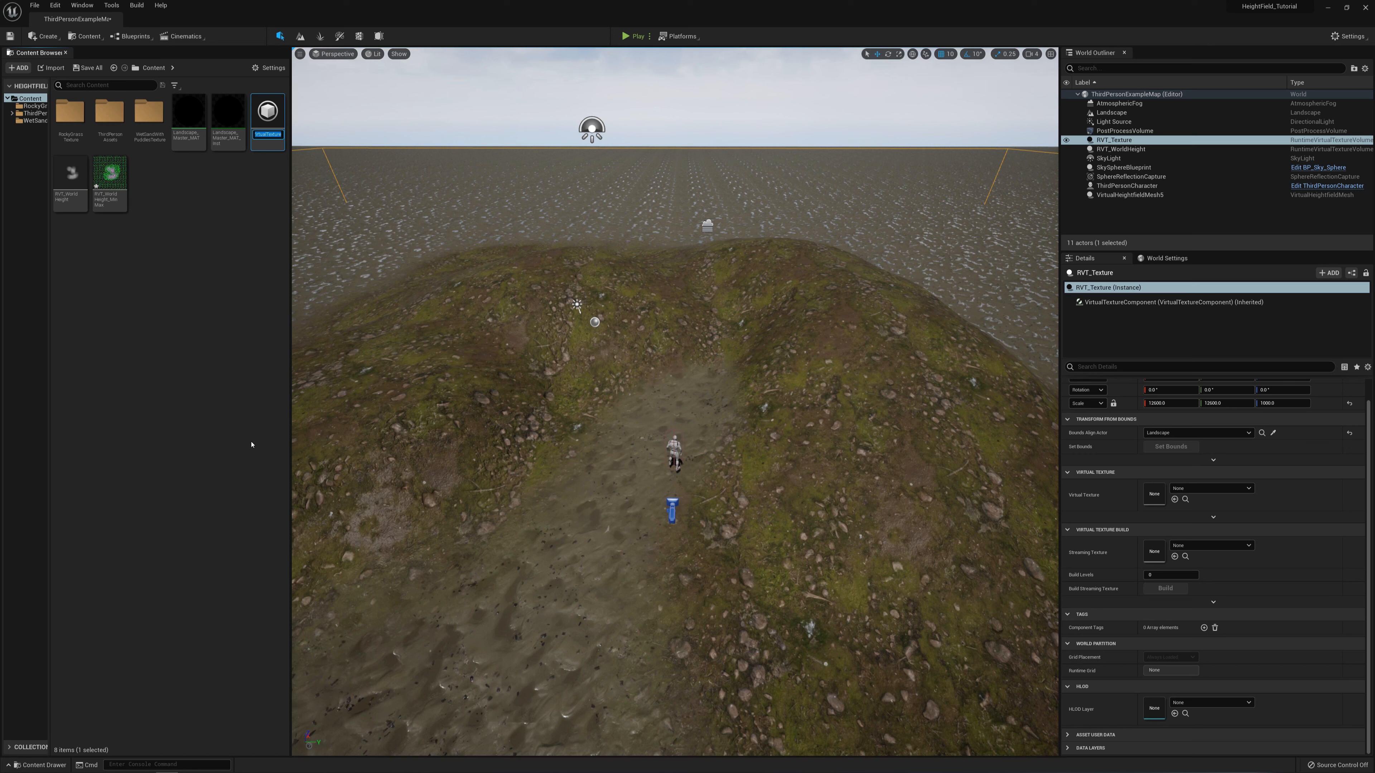
text(RVT_Texture)
key(Return)
click(1120, 141)
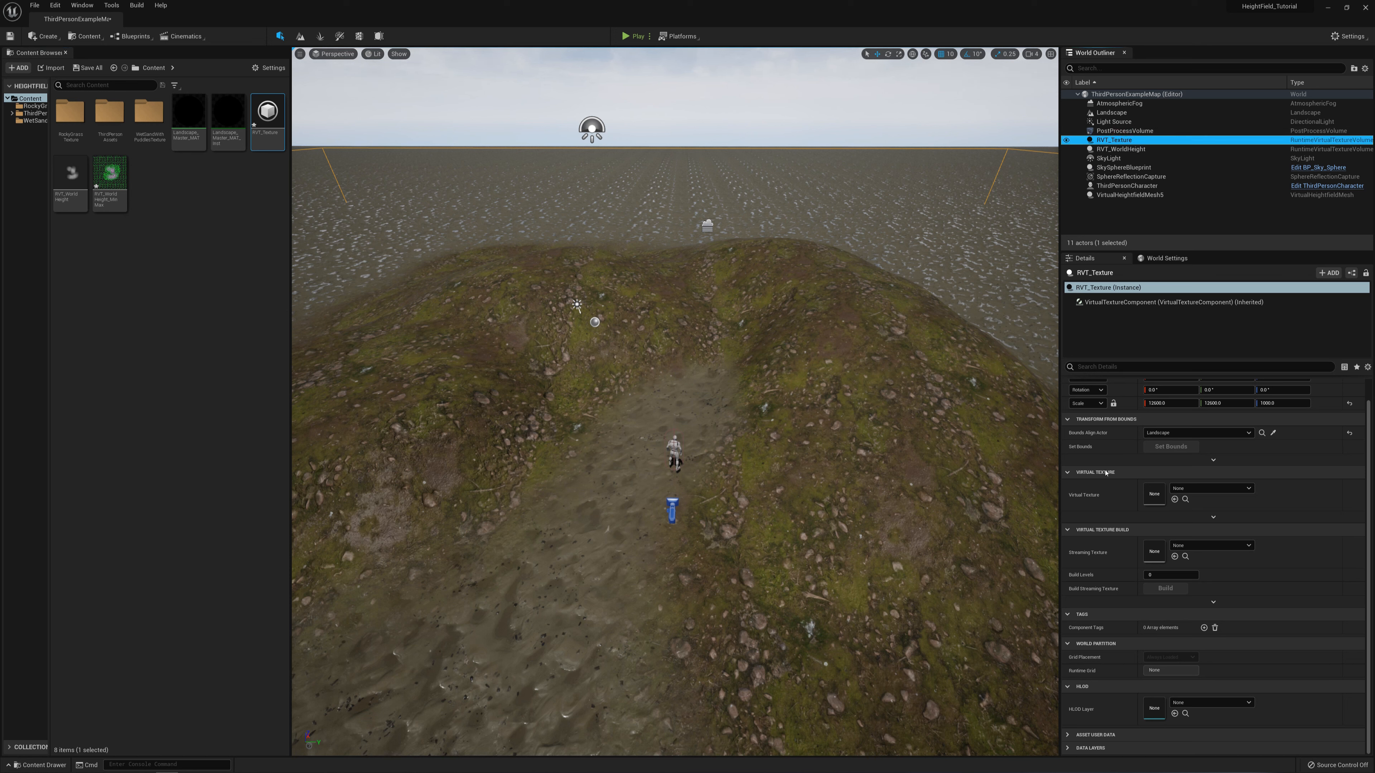
Assign RVT_Texture as the volume's virtual texture and add it as a second element of the landscape's Draw in Virtual Textures array.
click(1201, 488)
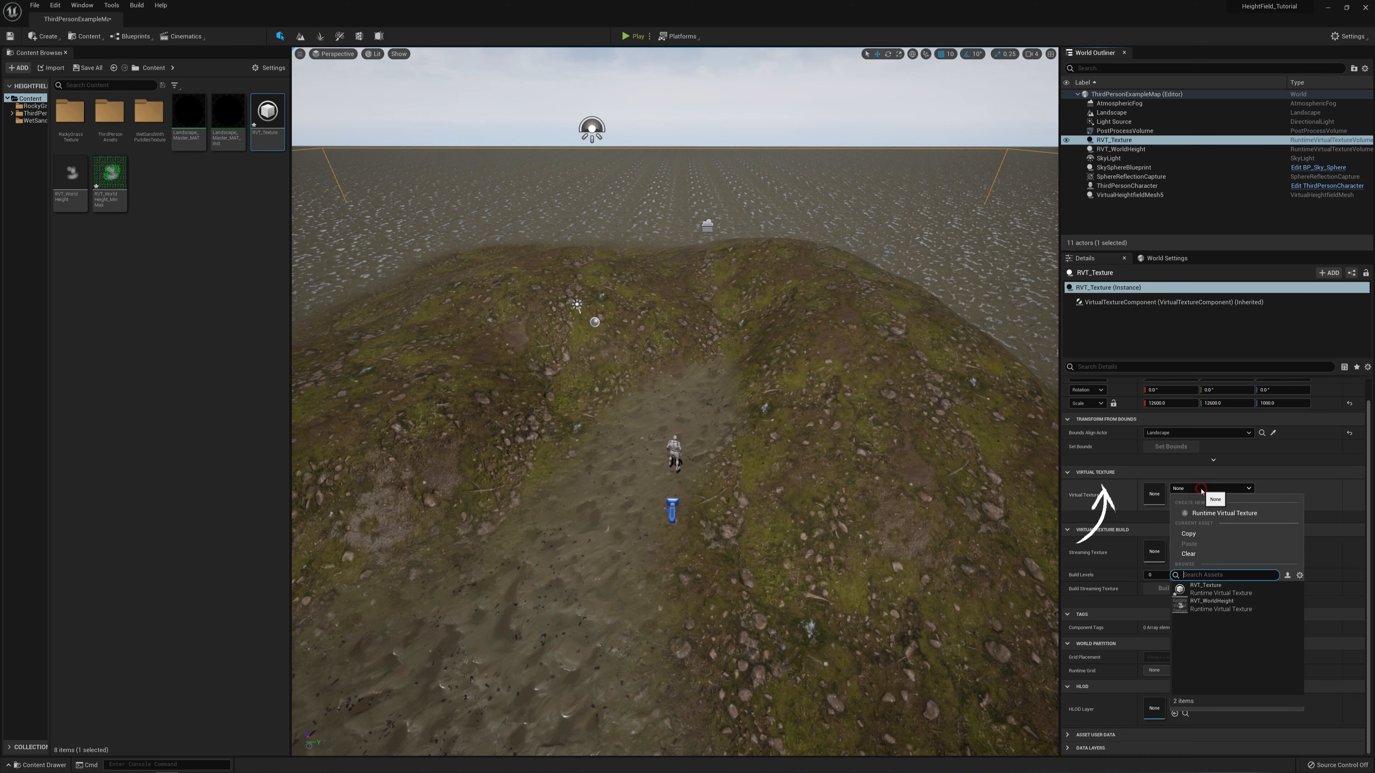
click(1221, 589)
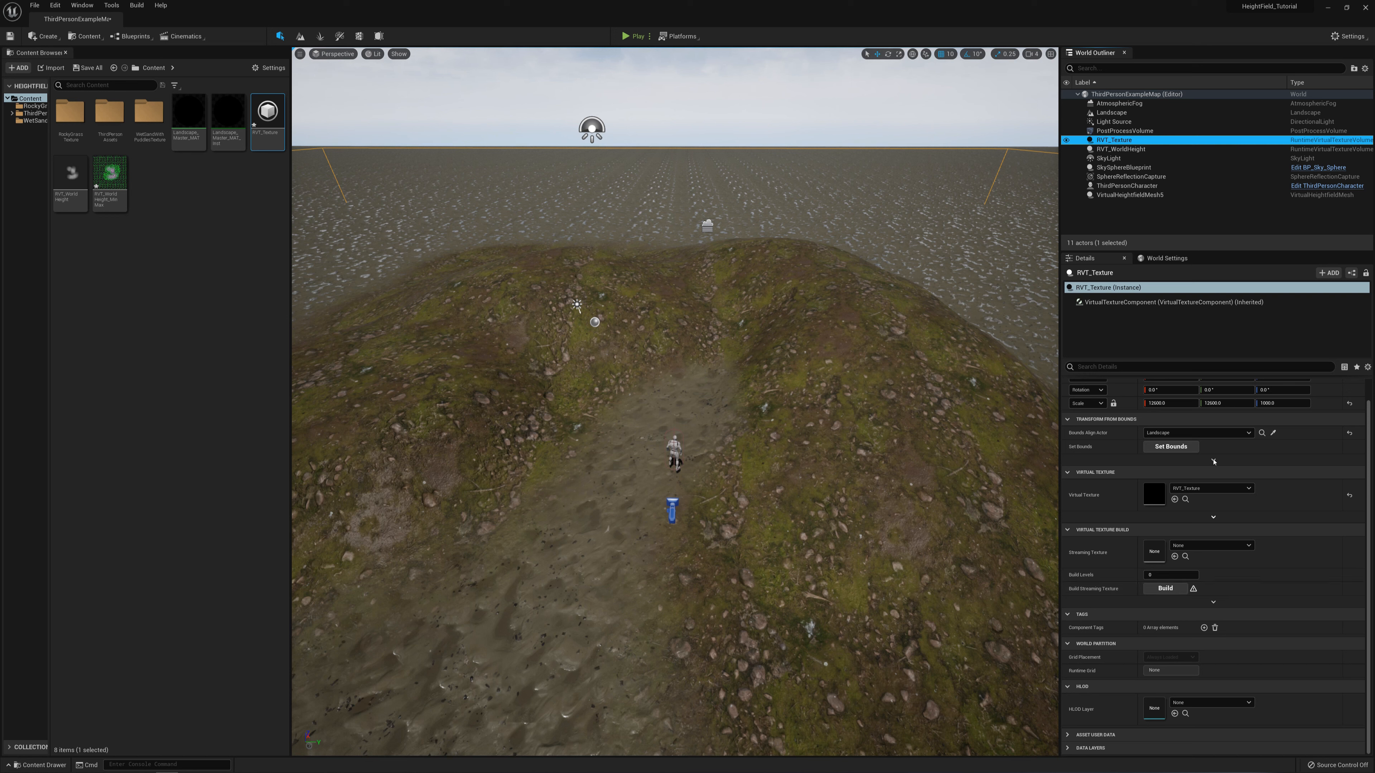
click(1114, 112)
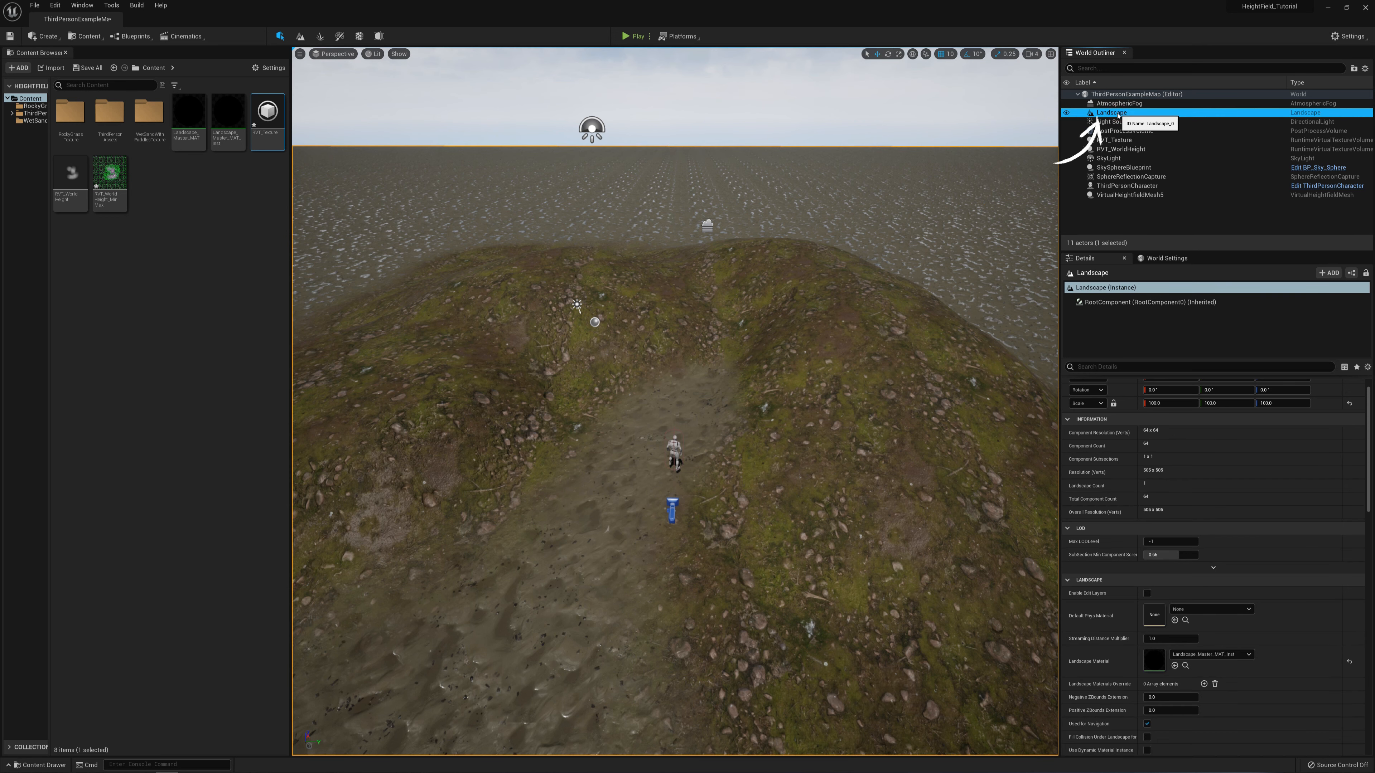
scroll(1160, 513, down, 3)
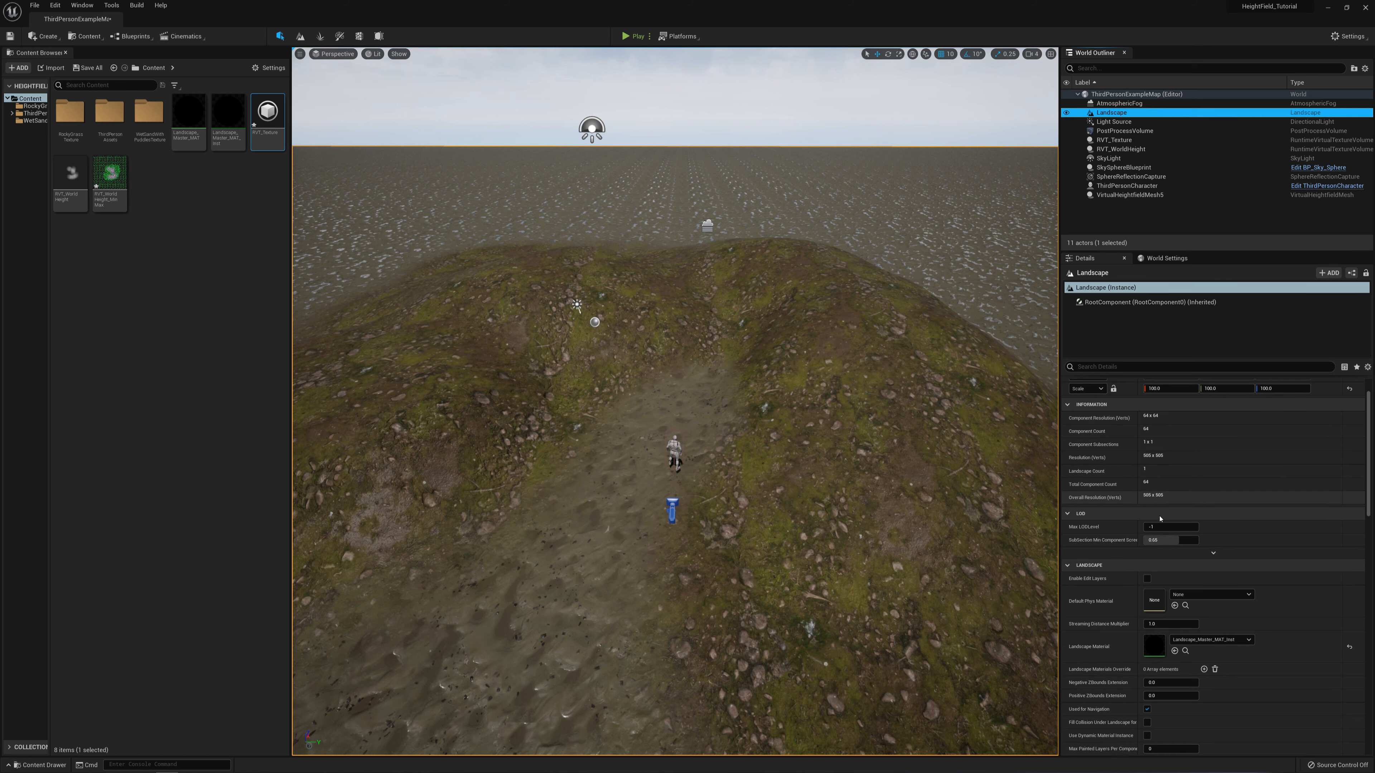
scroll(1160, 512, down, 10)
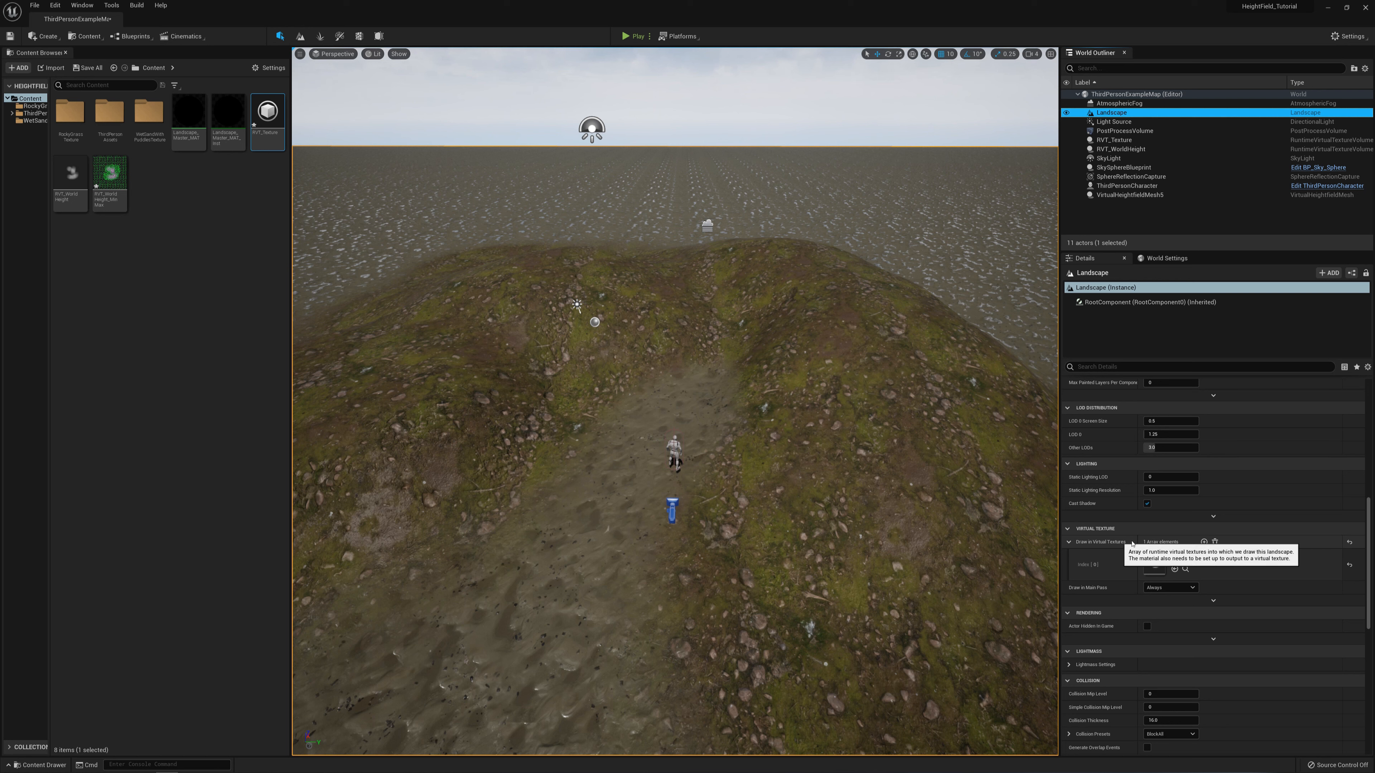
click(1204, 542)
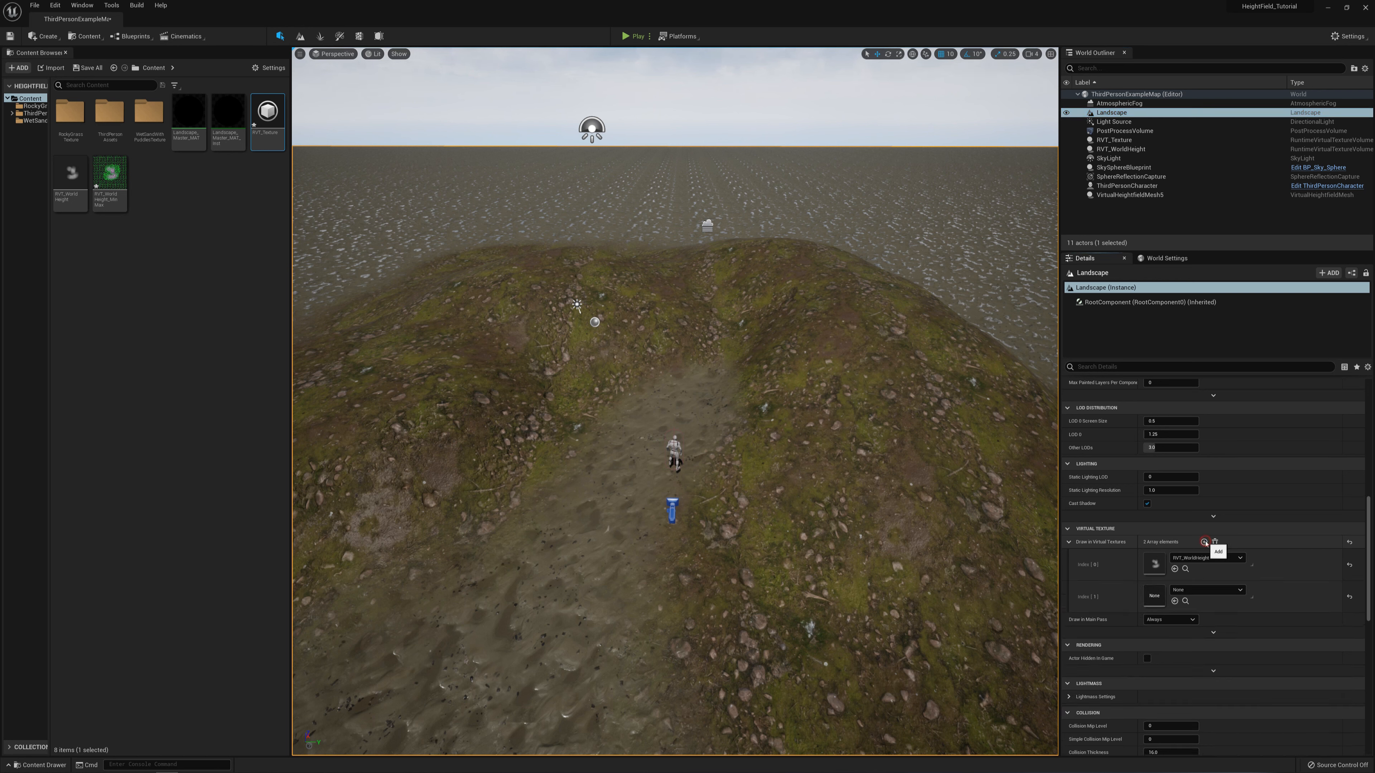
click(1201, 590)
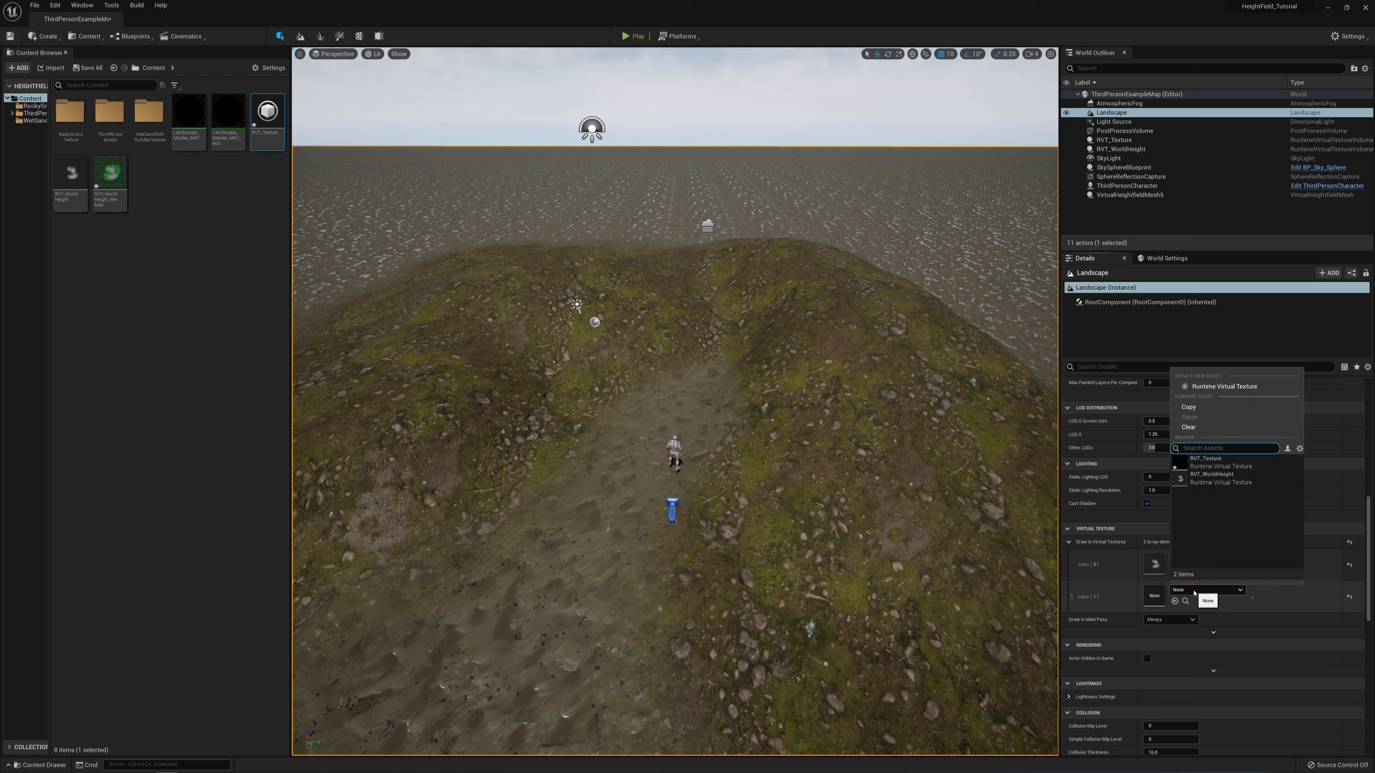
click(1217, 465)
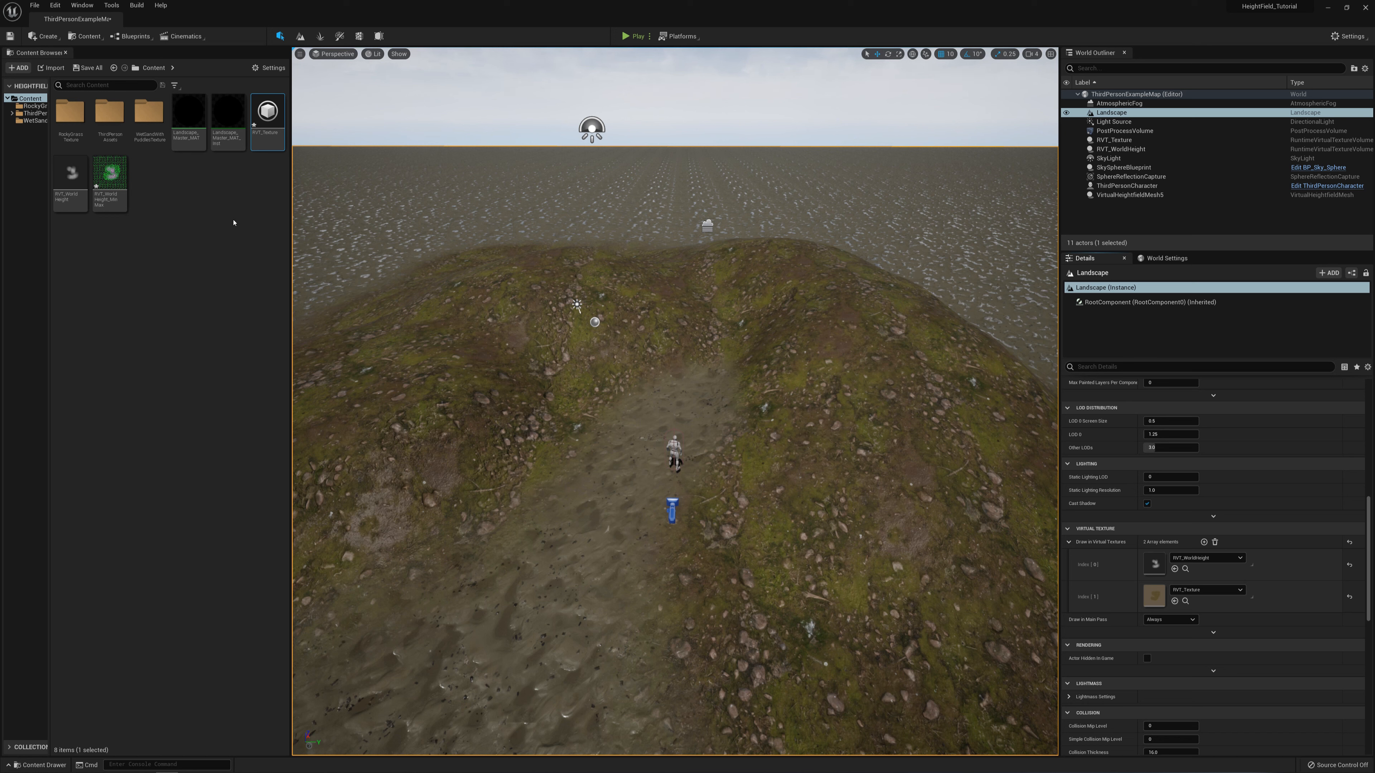
Create a material named HeightFieldMesh_MAT in the Content folder.
click(173, 216)
right_click(169, 187)
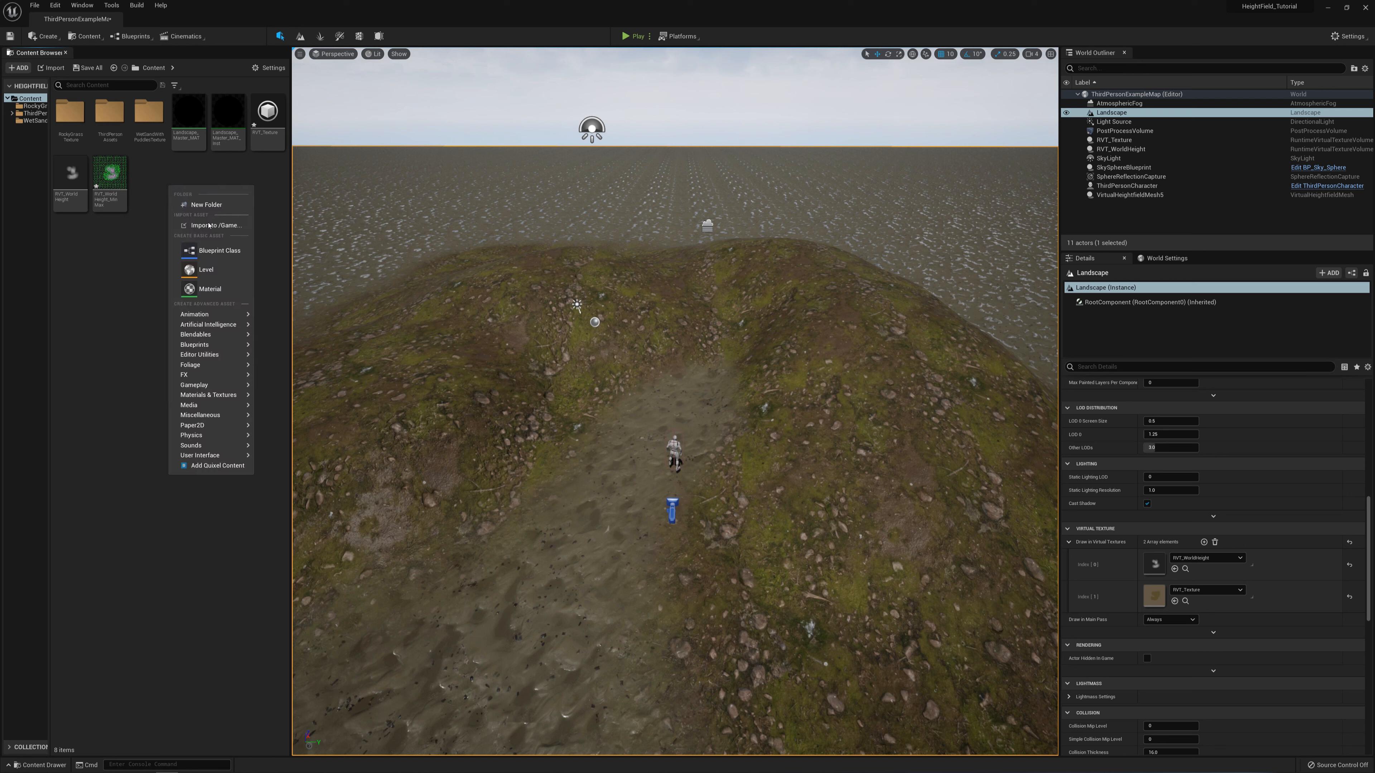
click(189, 275)
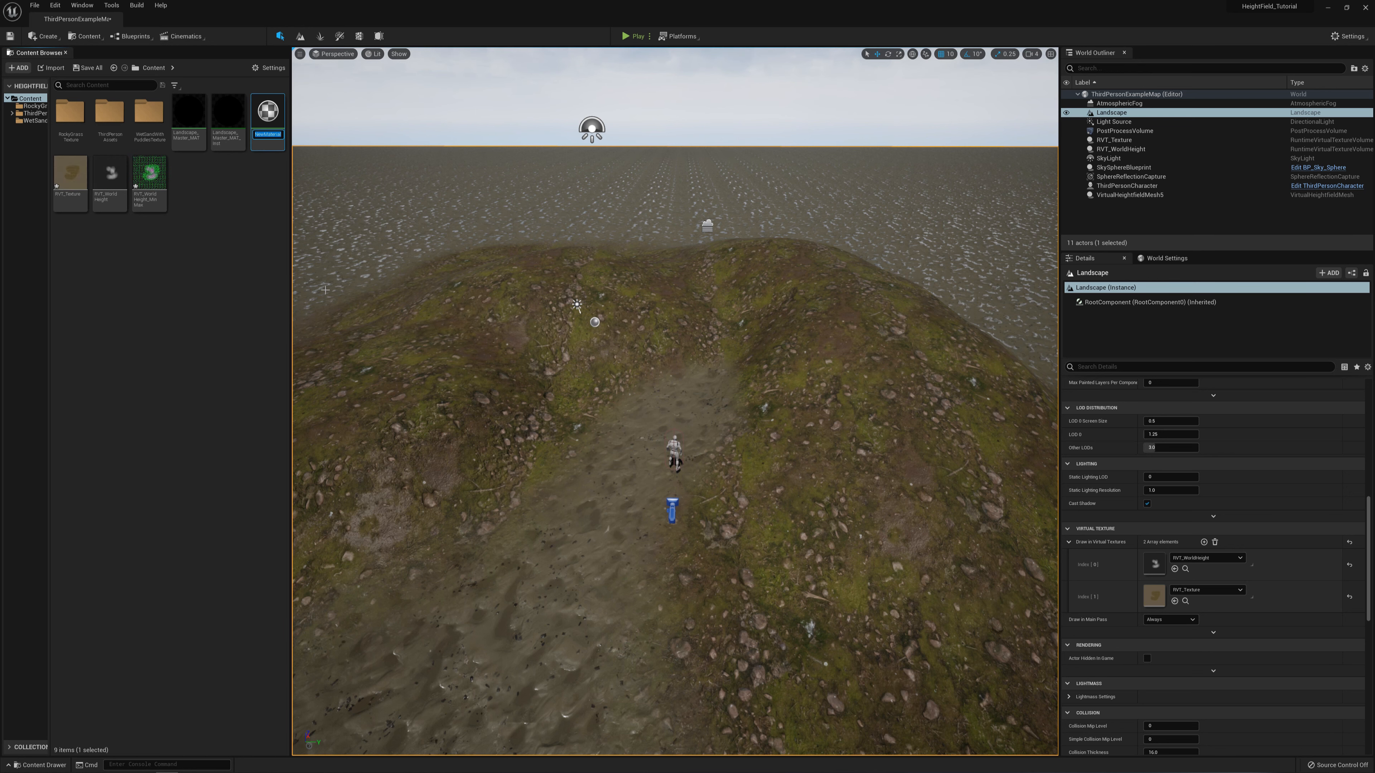
text(He)
text(ightFieldMesh_MAT)
key(Return)
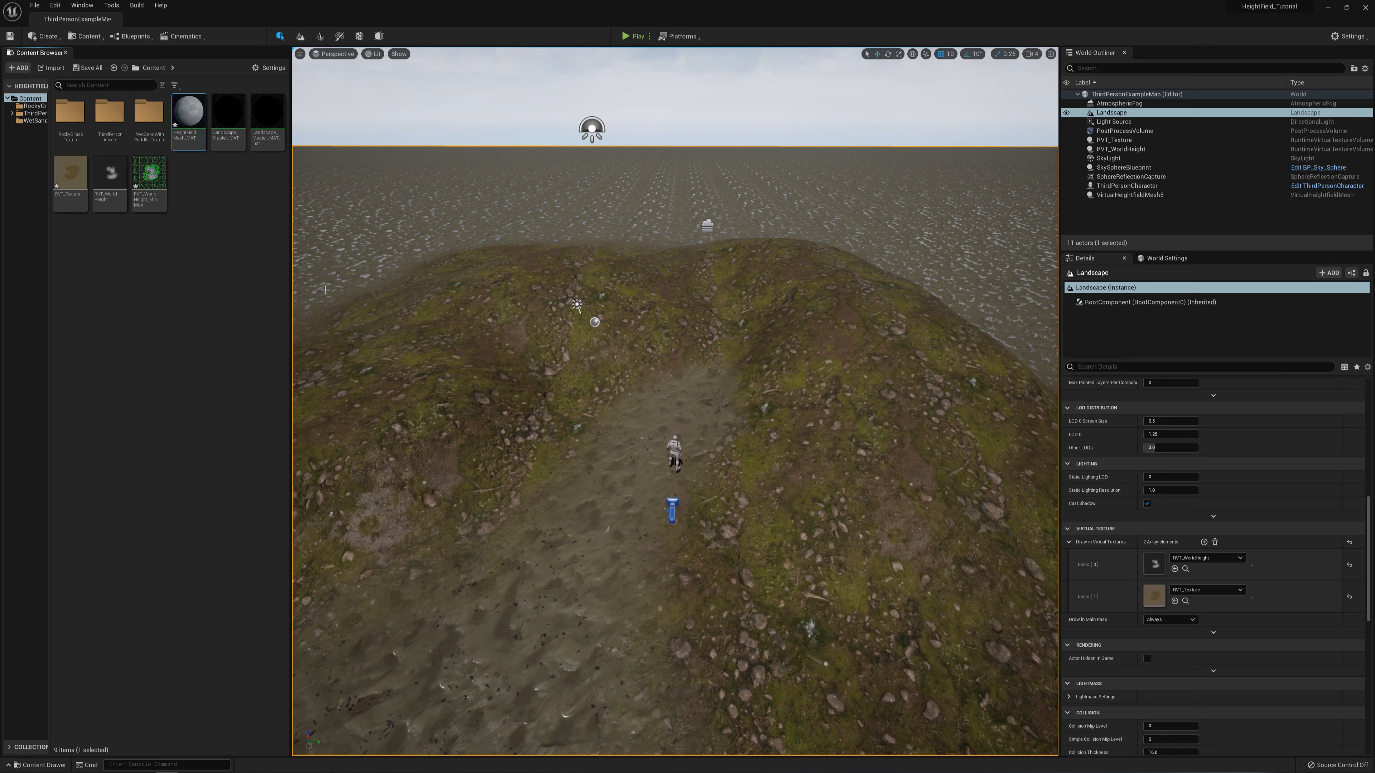
Open HeightFieldMesh_MAT and add a Runtime Virtual Texture Sample node that uses RVT_Texture as its virtual texture.
double_click(188, 140)
right_click(642, 294)
drag(558, 239, 687, 247)
right_click(406, 325)
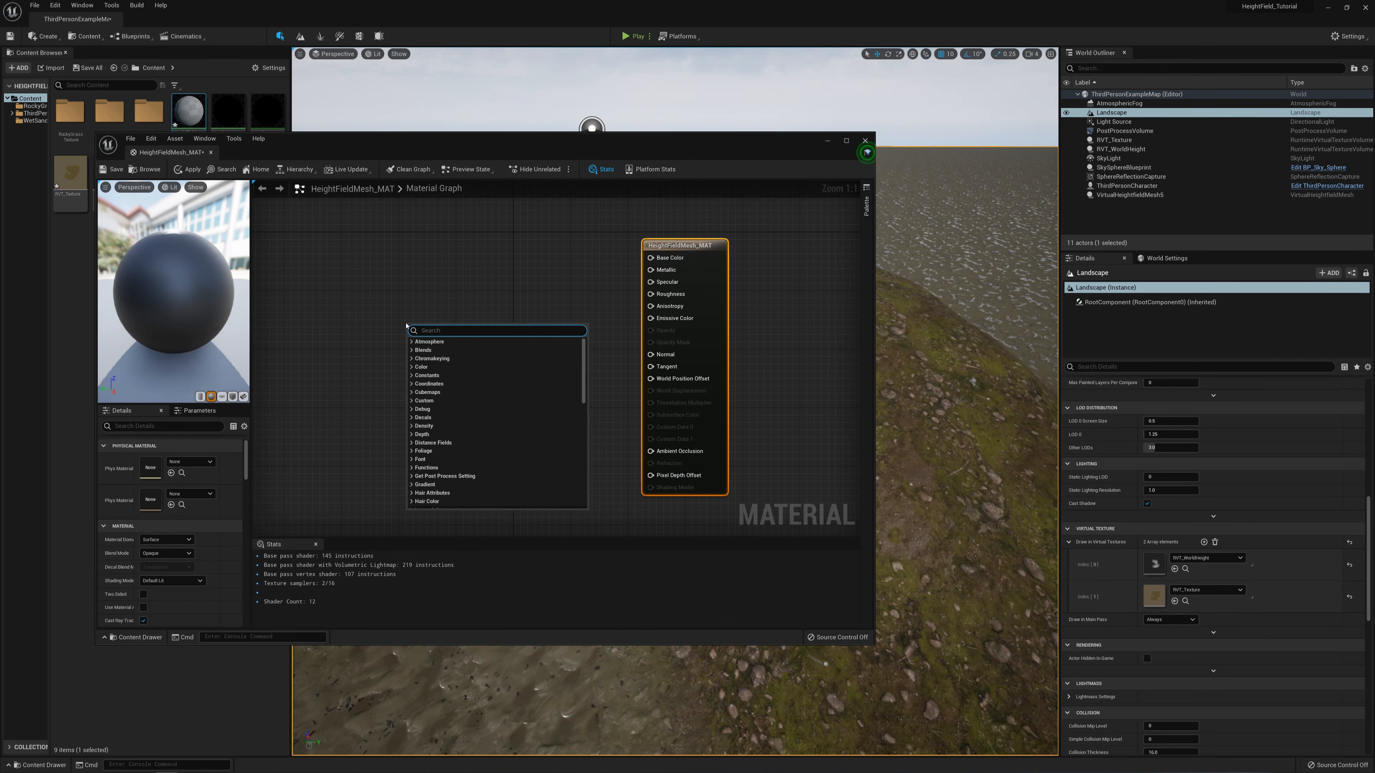
text(runtime)
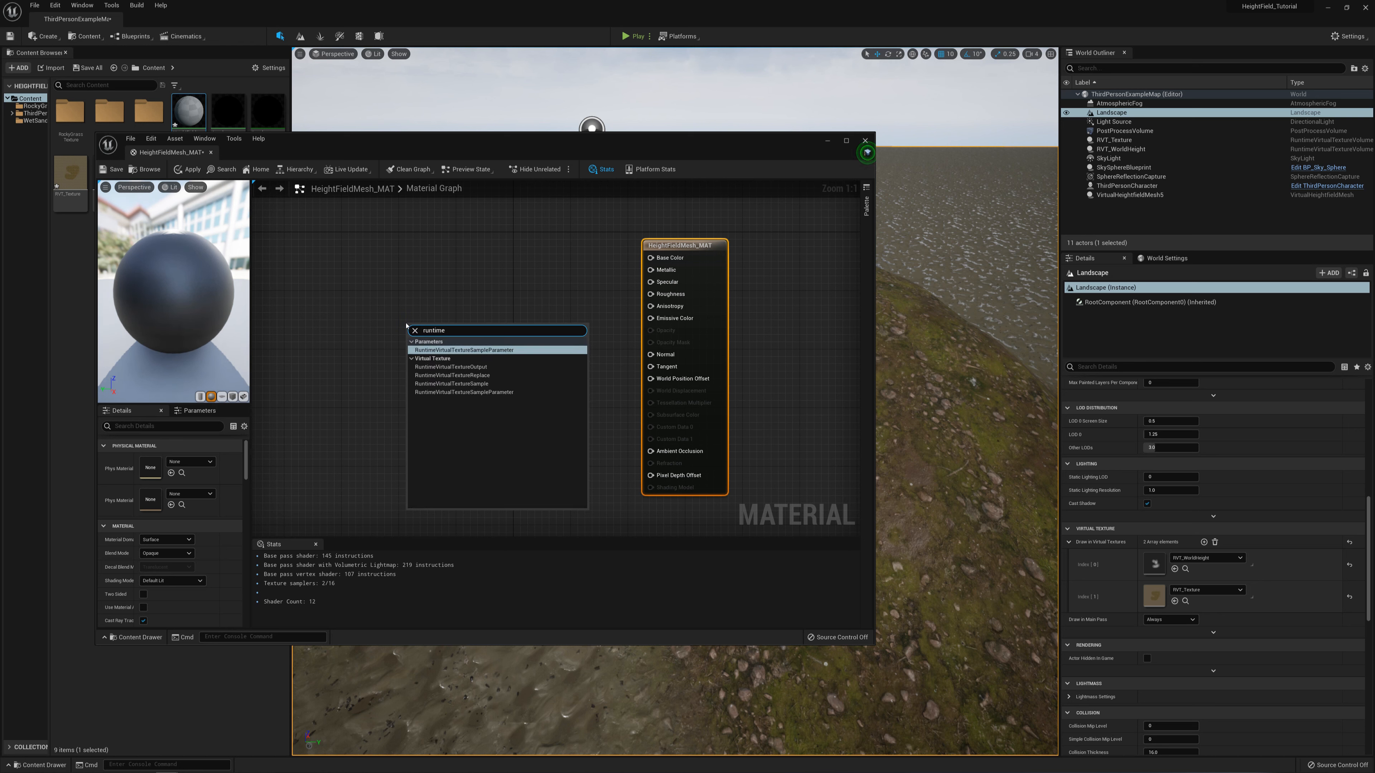
click(459, 384)
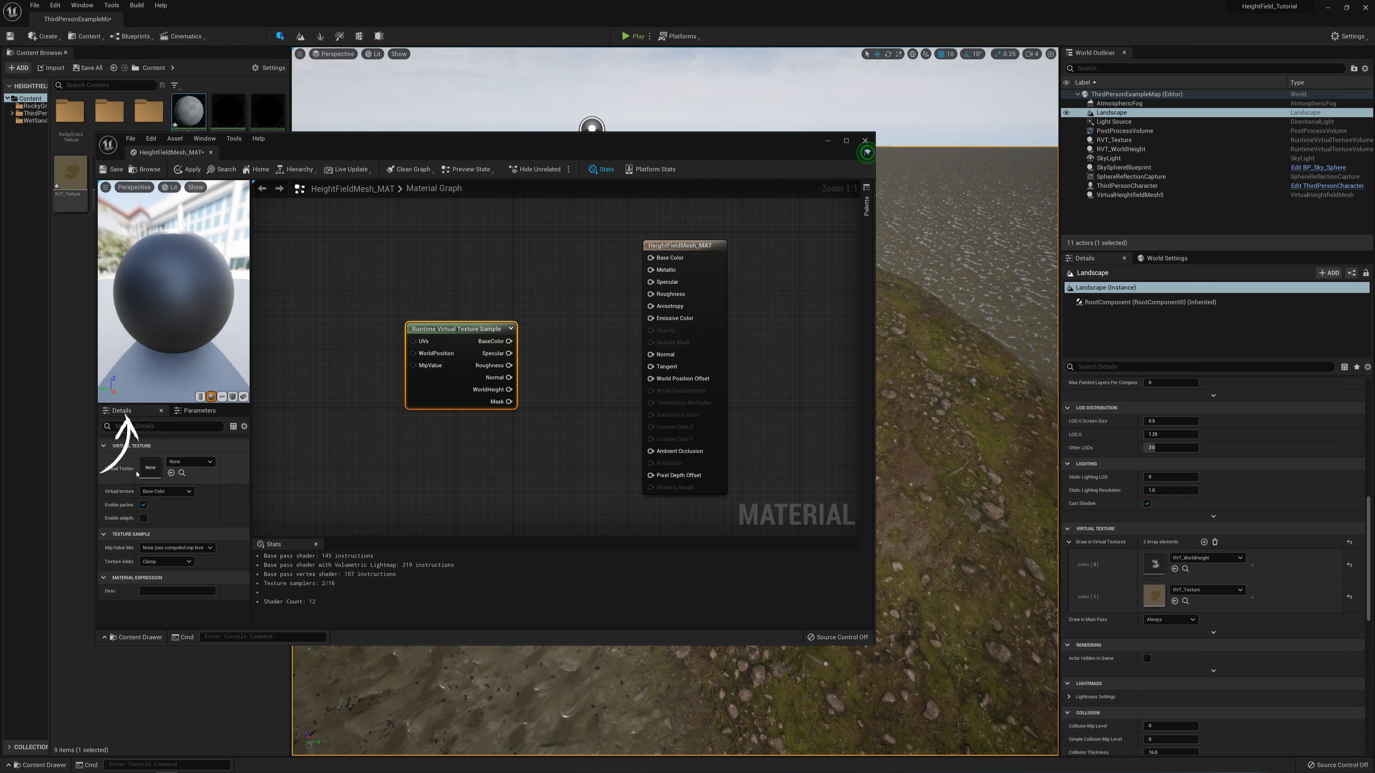
click(188, 463)
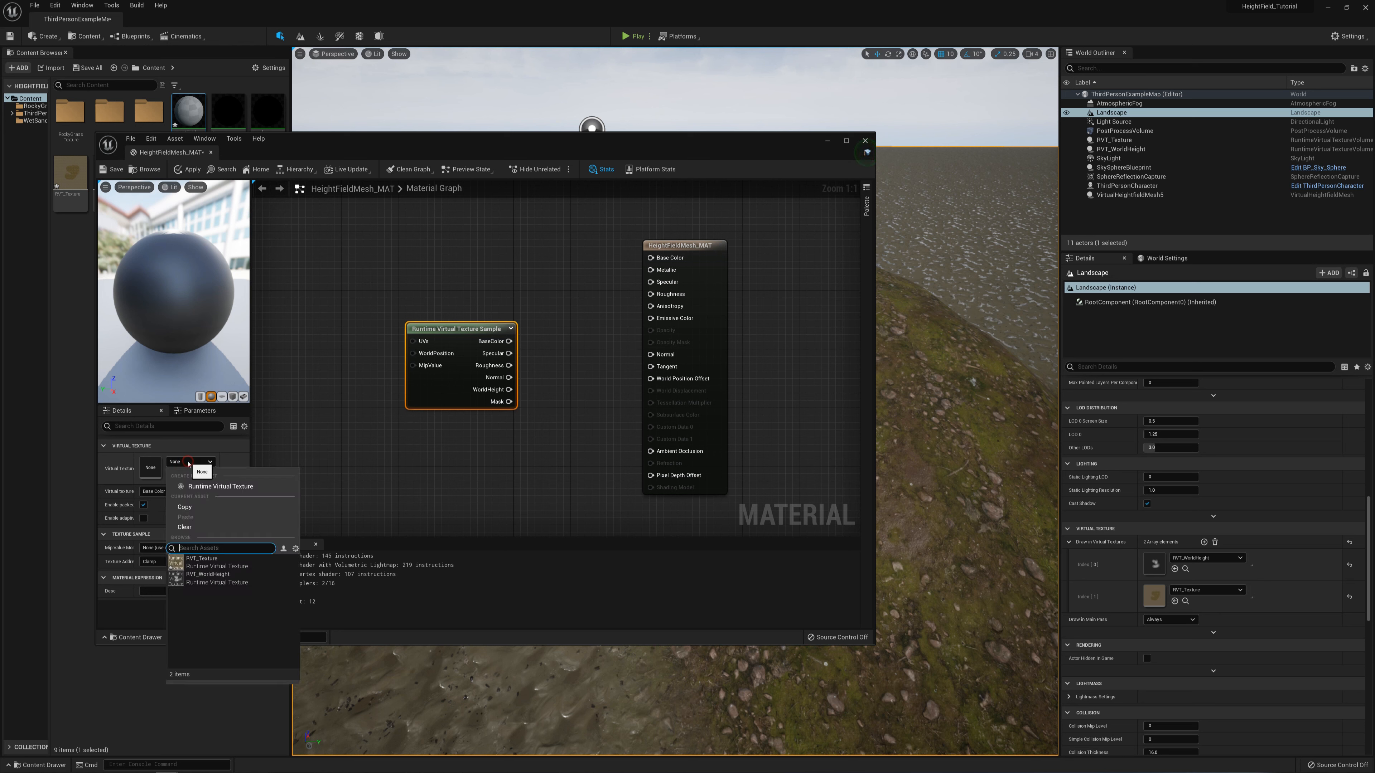
click(211, 561)
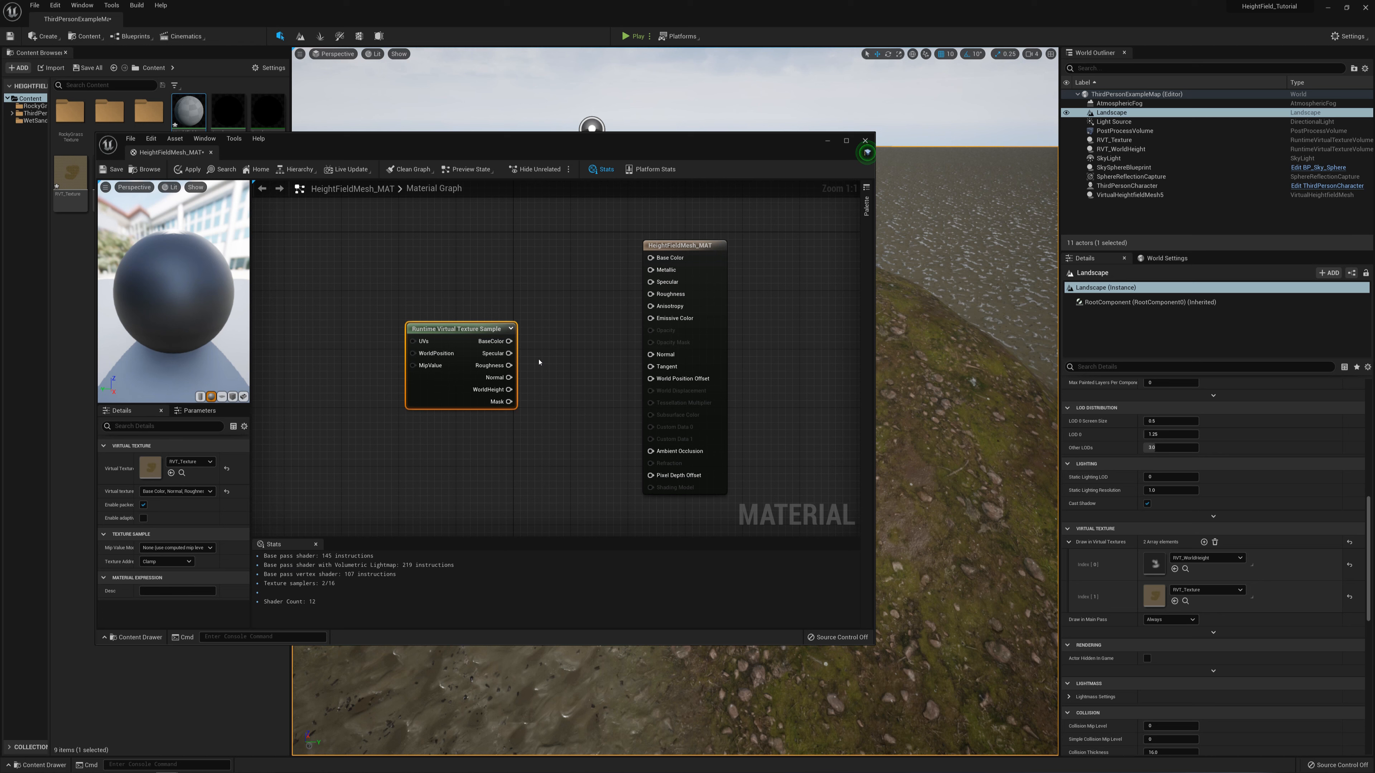
Connect the sample's BaseColor, Roughness and Normal outputs to the matching material inputs, save HeightFieldMesh_MAT and close it.
drag(509, 341, 652, 258)
drag(509, 365, 651, 294)
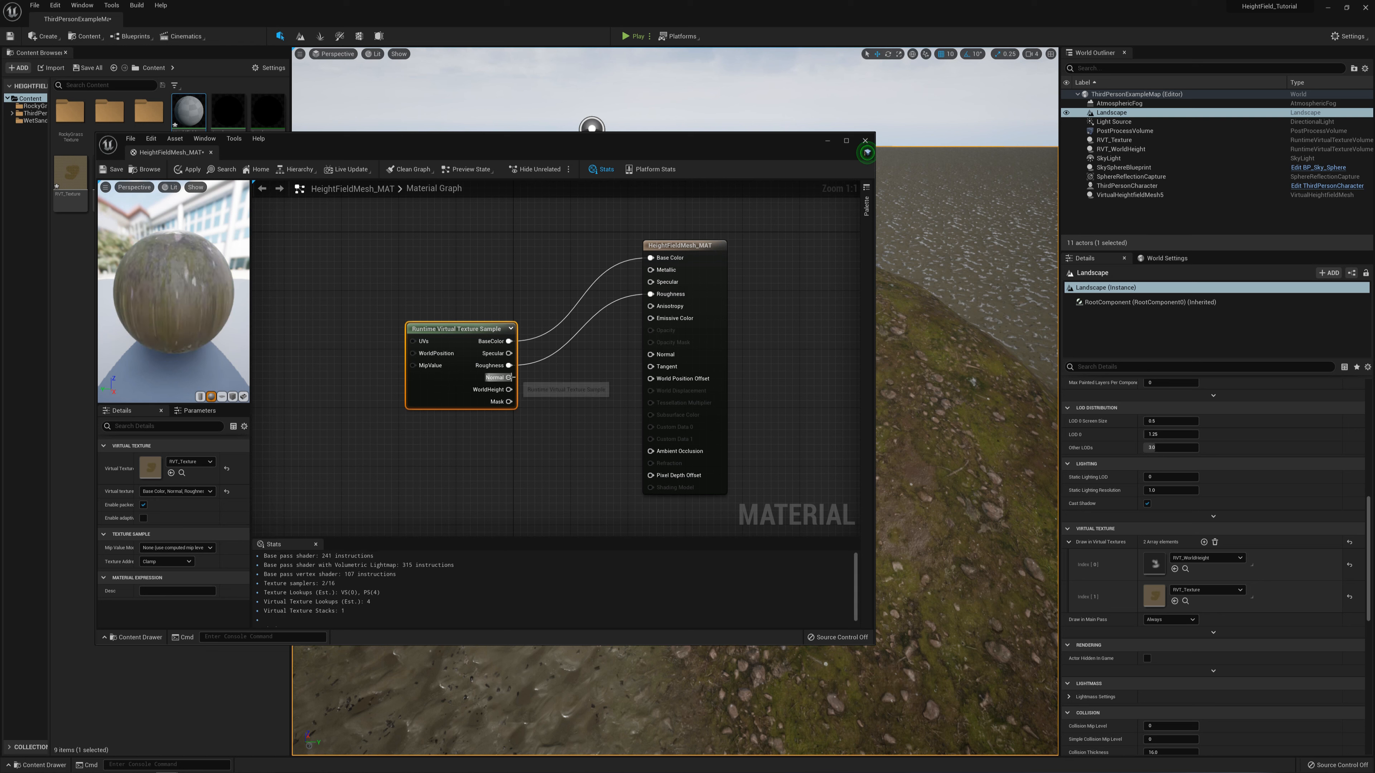
drag(509, 377, 651, 354)
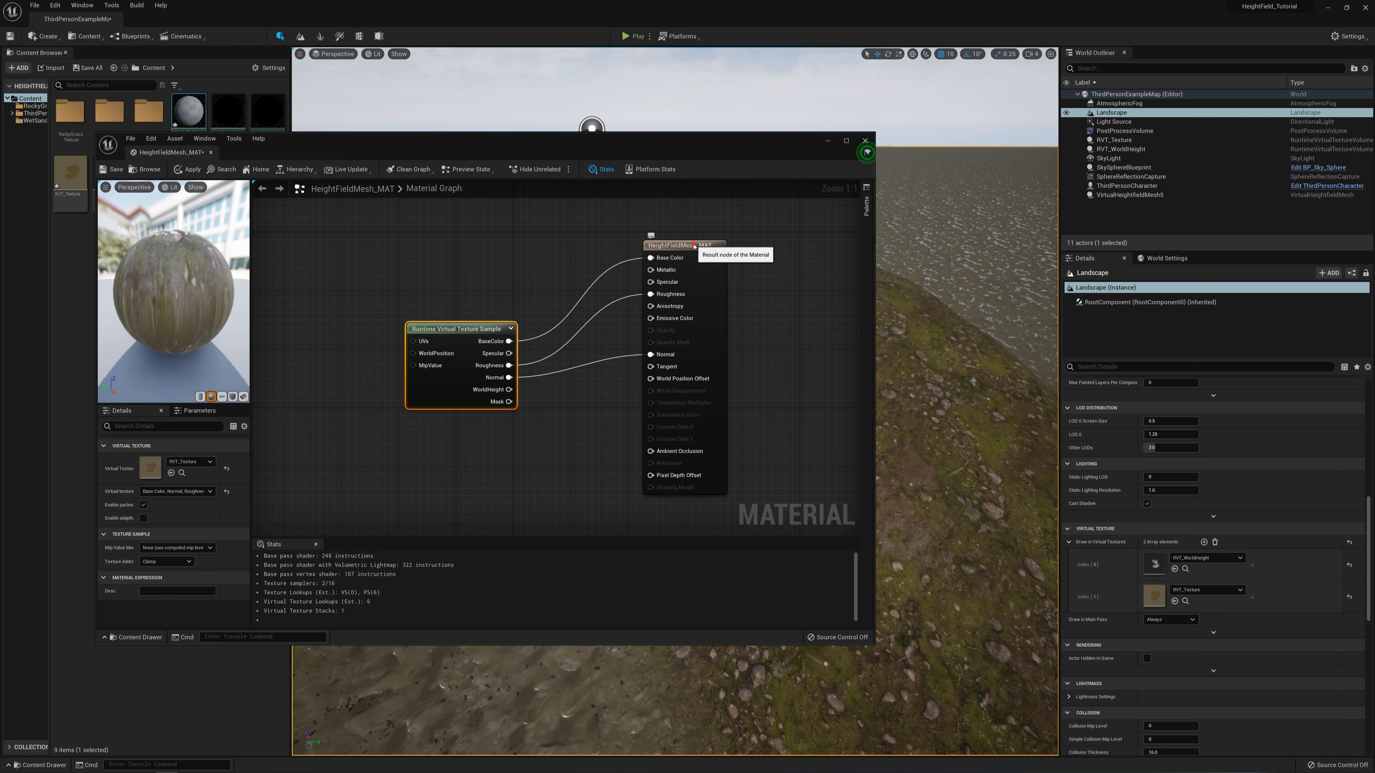
drag(694, 246, 651, 291)
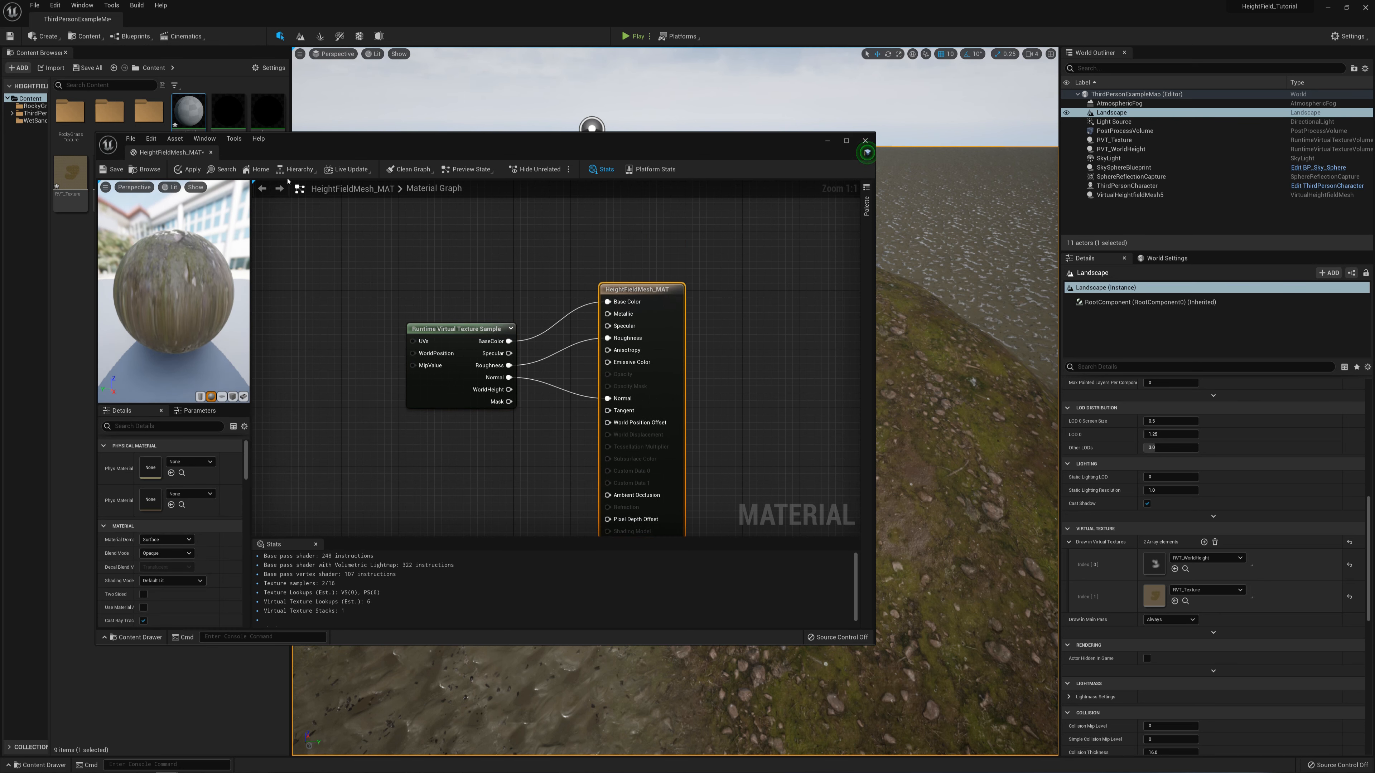
click(112, 169)
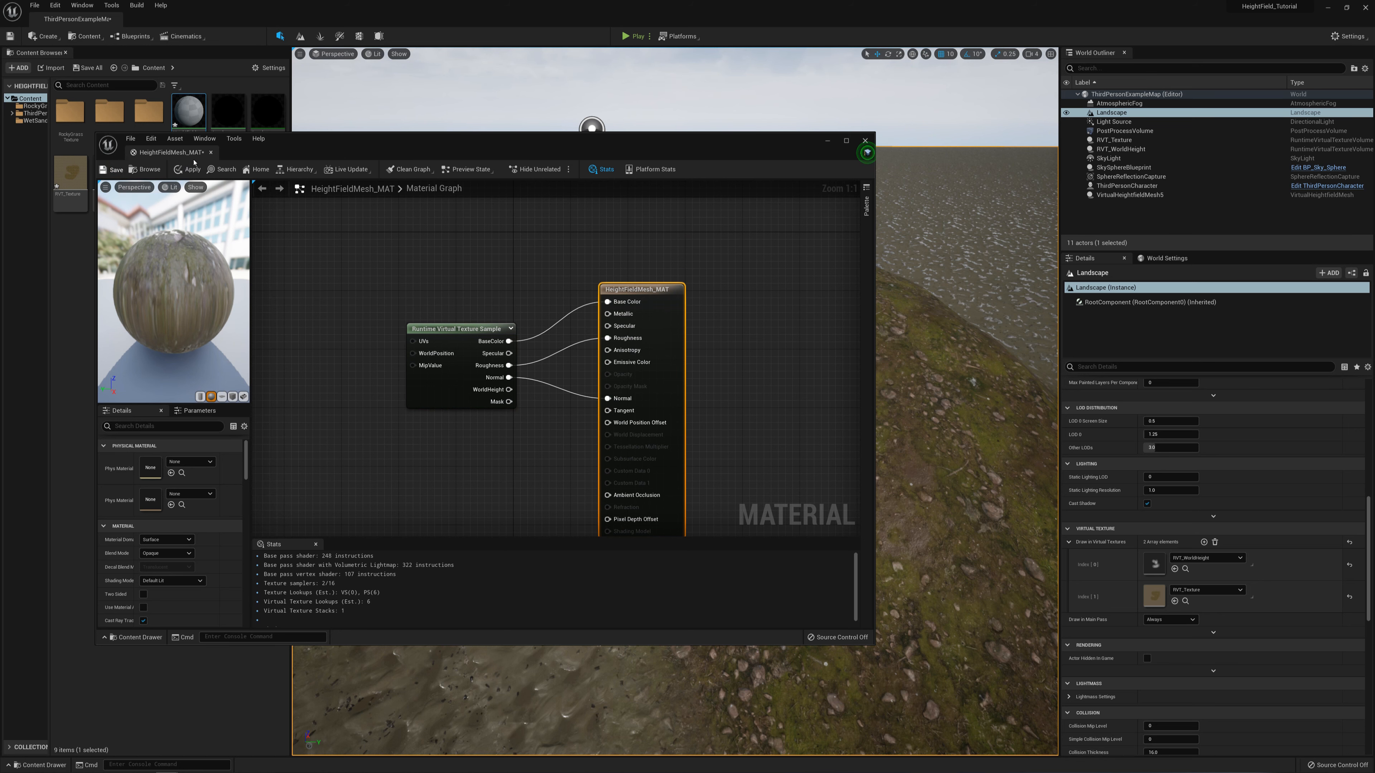
click(211, 152)
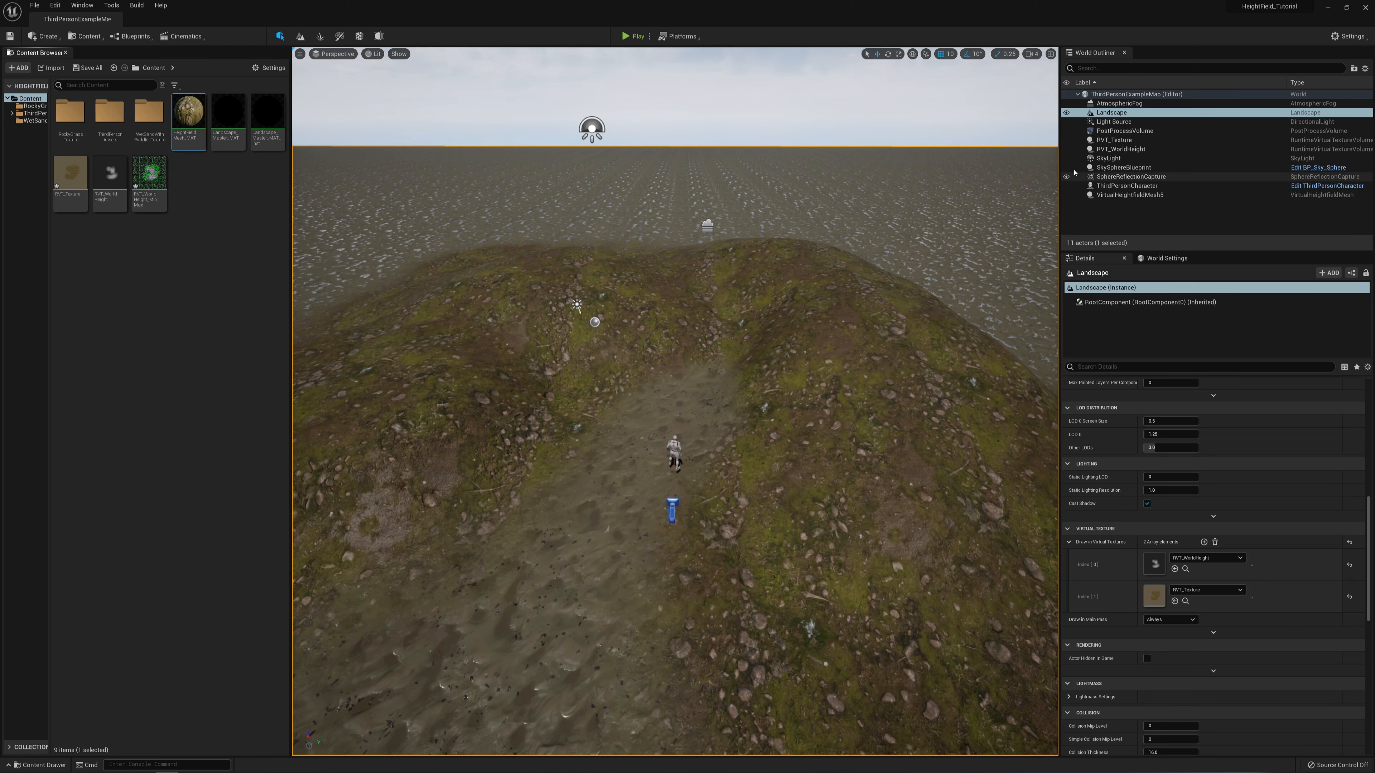
Assign HeightFieldMesh_MAT as the virtual heightfield mesh's material and turn off Actor Hidden in Editor.
click(1128, 196)
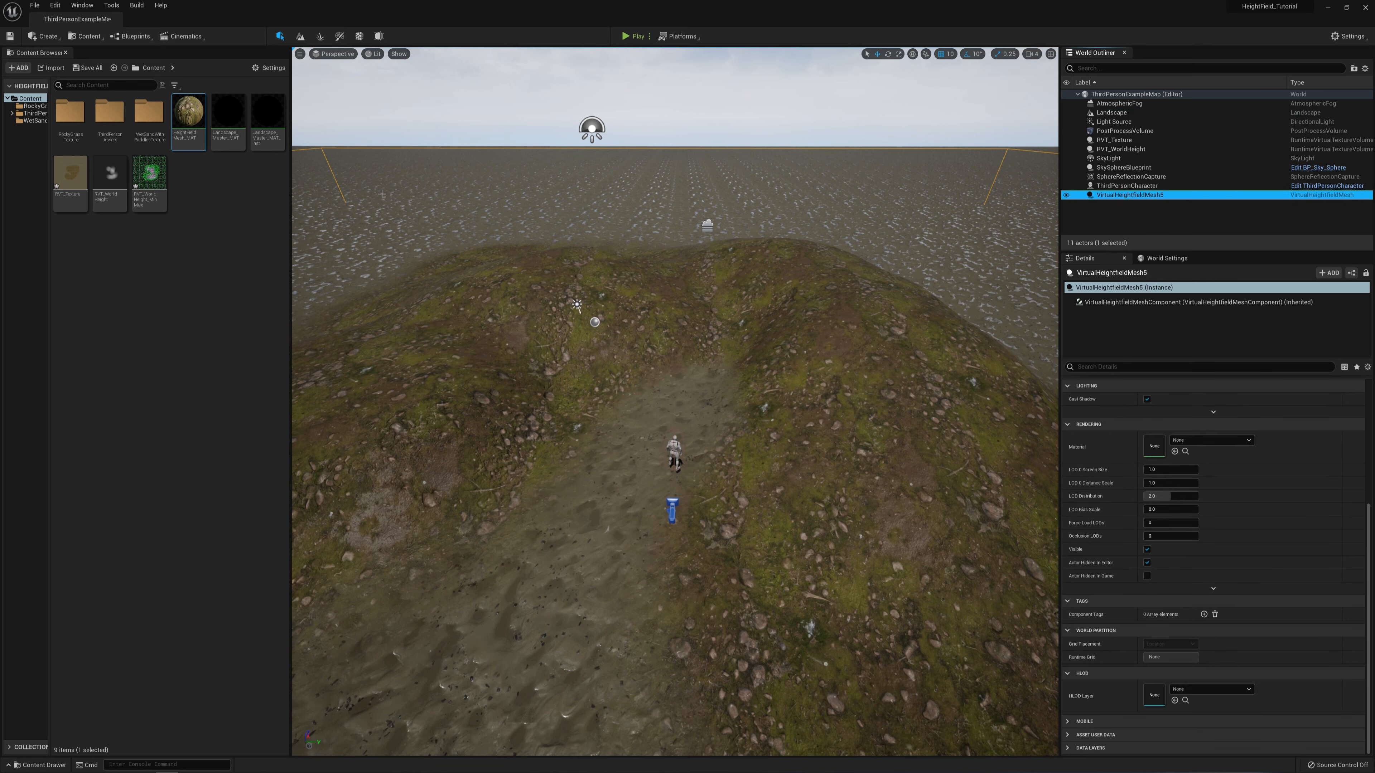
drag(188, 115, 1178, 445)
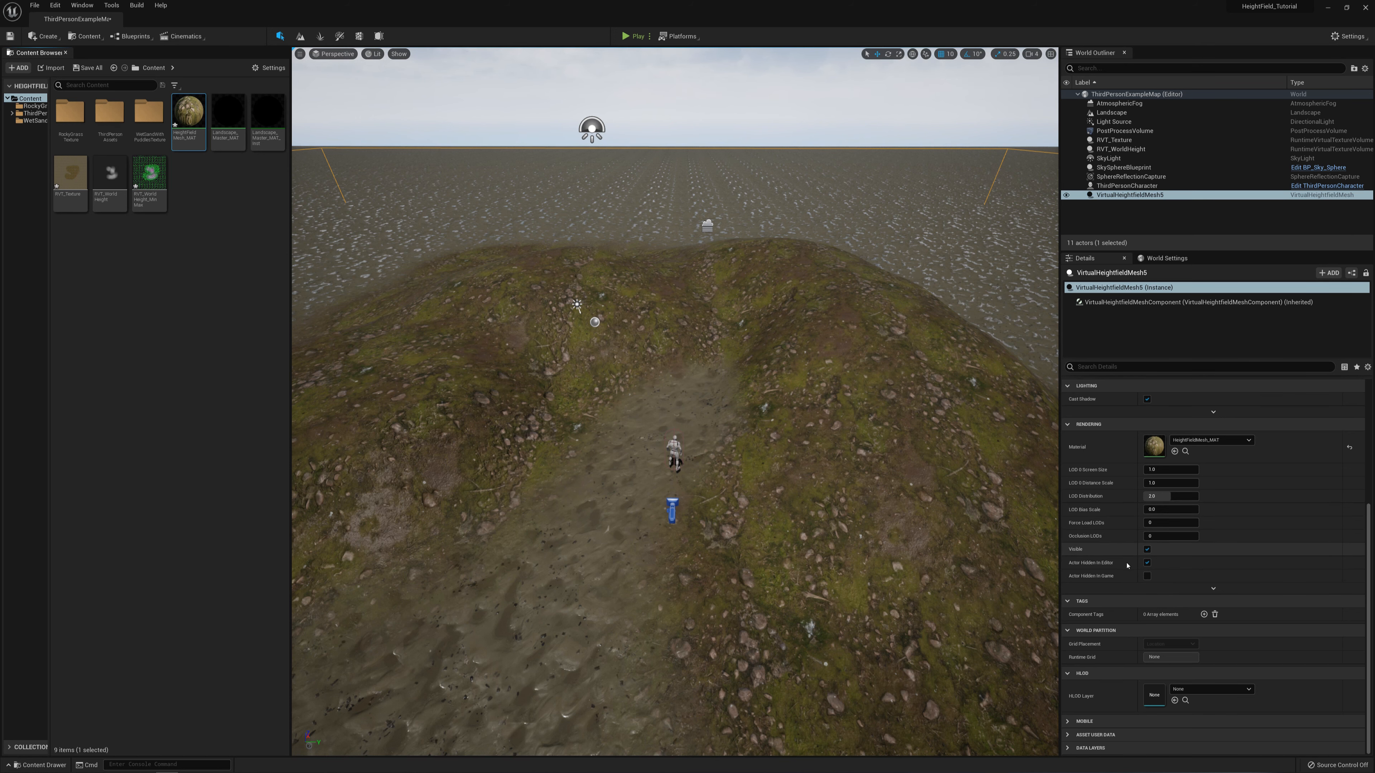
click(1147, 563)
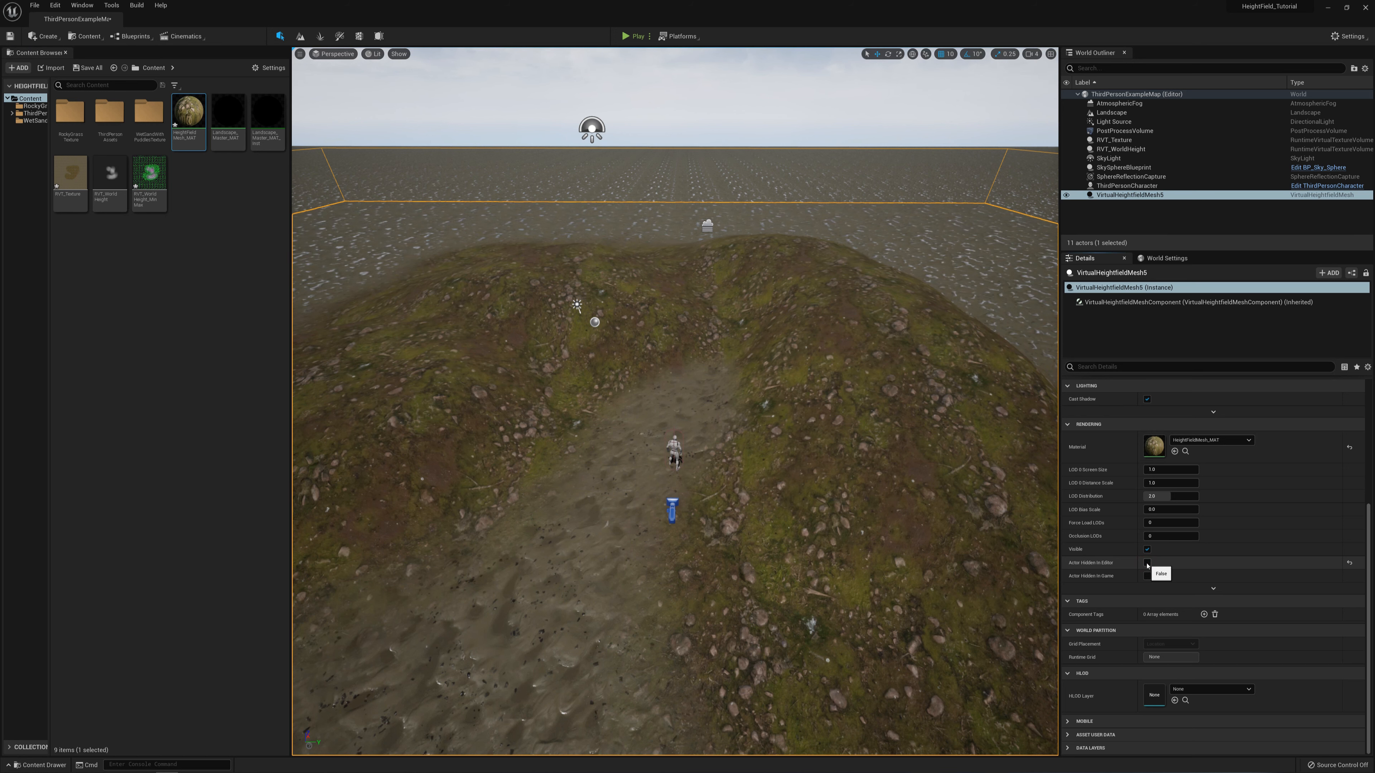
Compare the terrain with the heightfield mesh hidden and unhidden in the editor, and inspect the displaced rocks up close.
click(1147, 563)
click(1147, 564)
click(1147, 563)
click(1147, 563)
click(1147, 563)
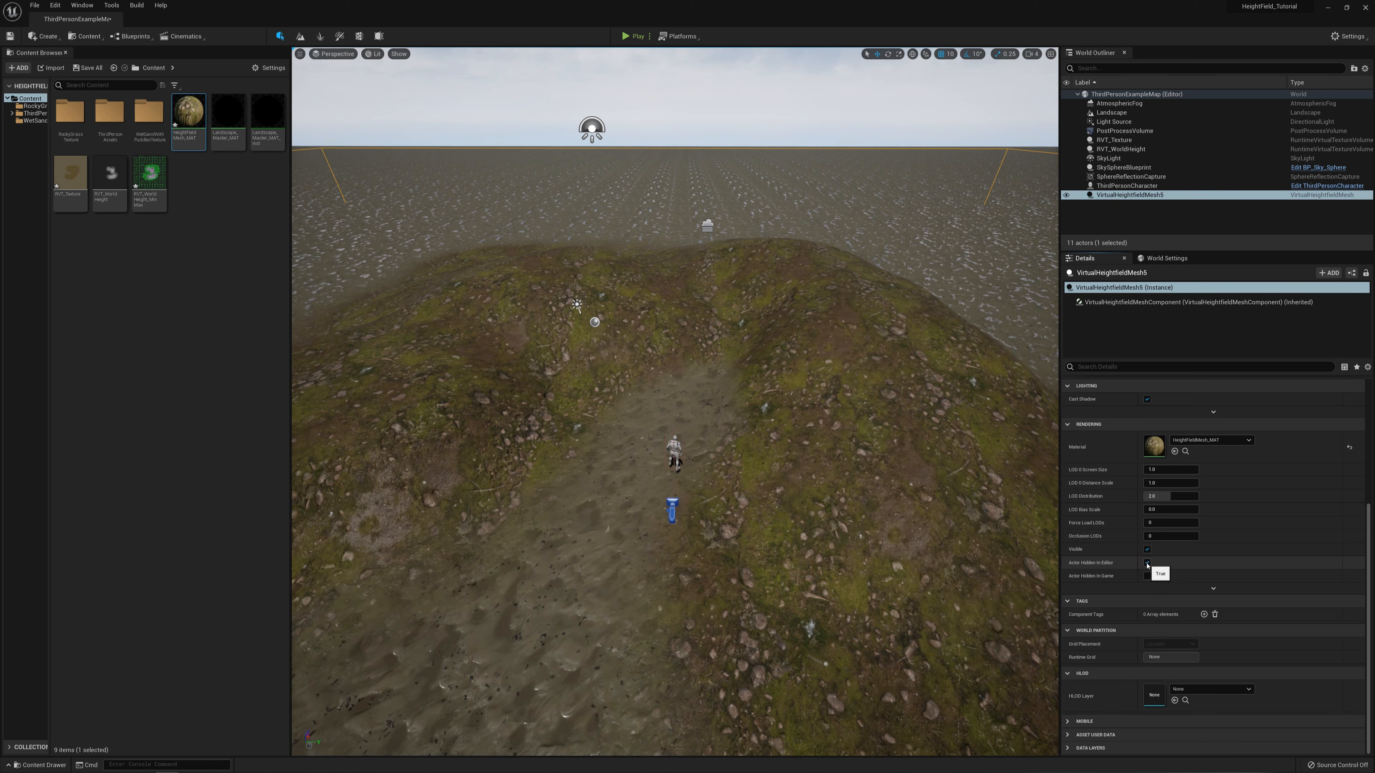
click(1147, 563)
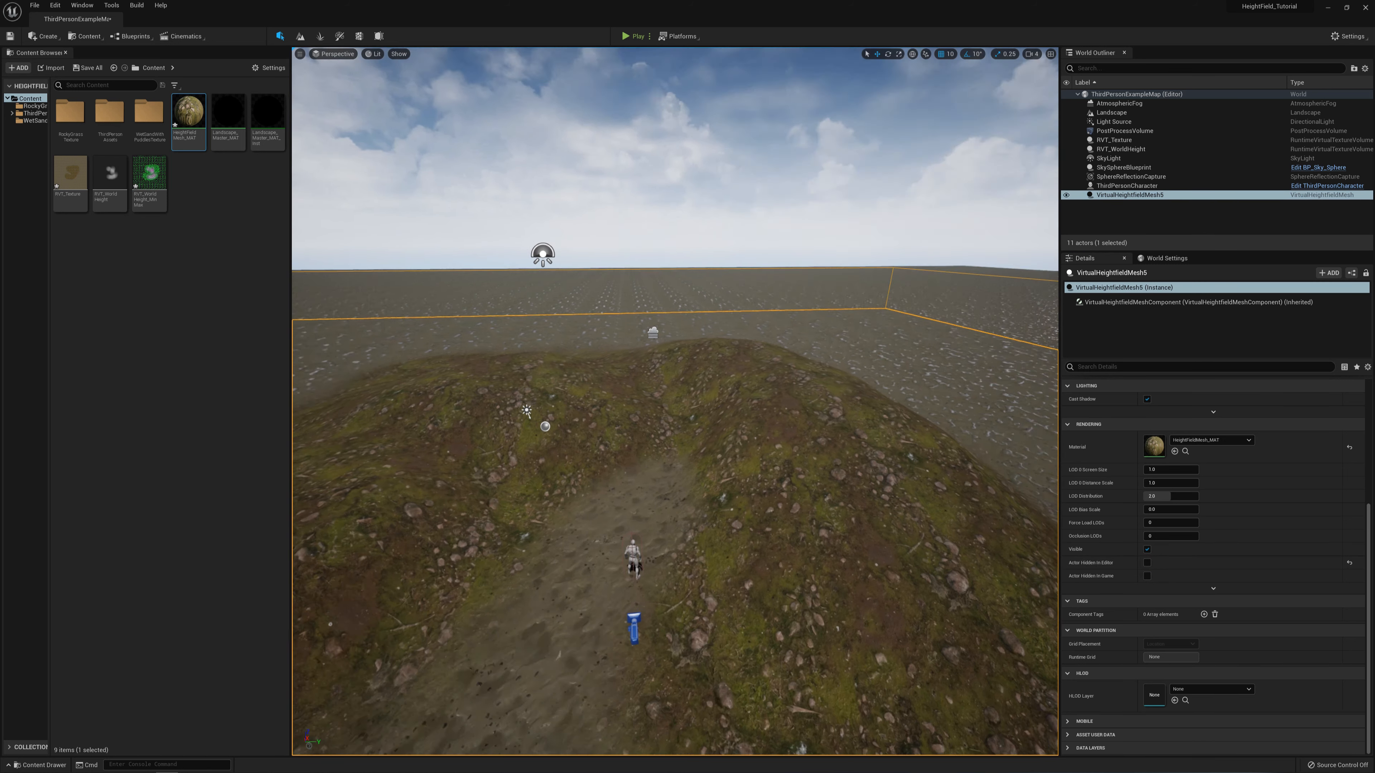
key(w)
right_drag(675, 400, 750, 392)
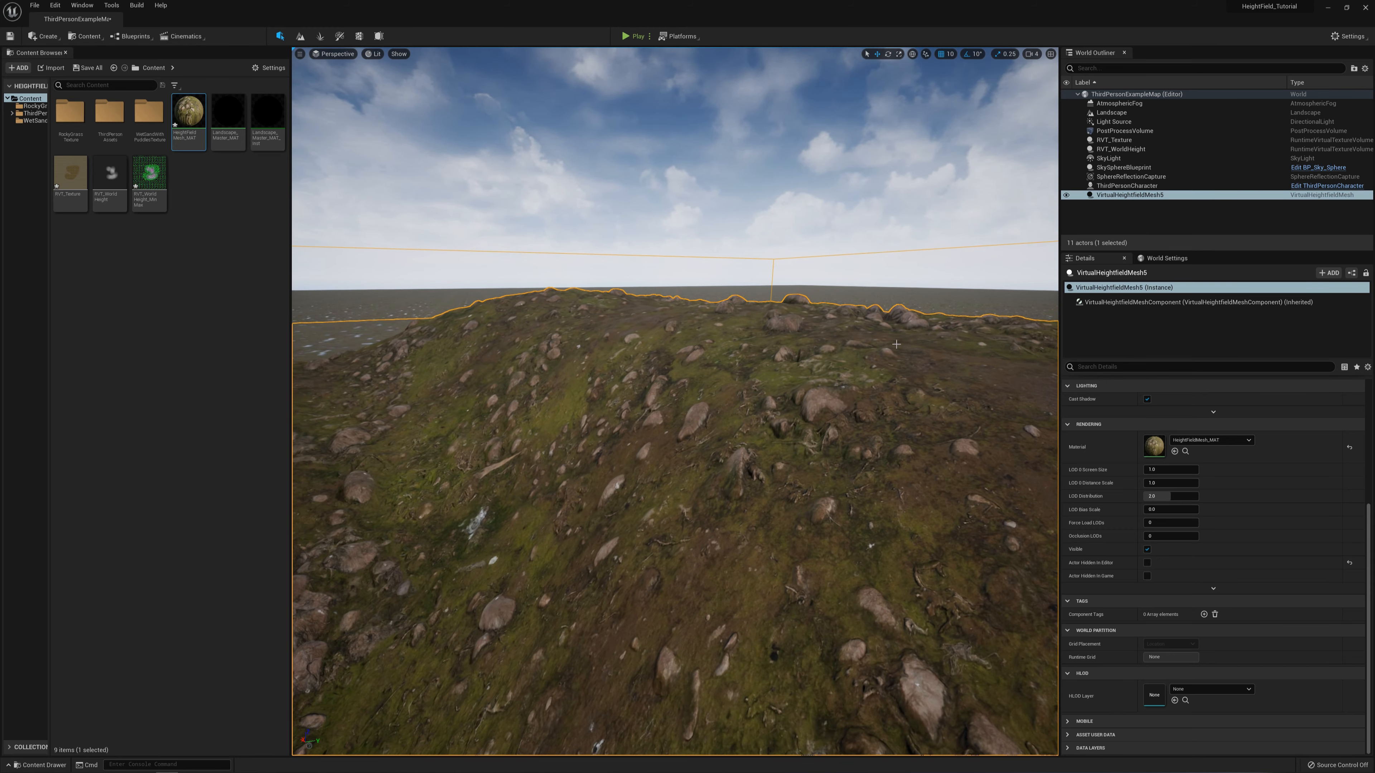
click(868, 252)
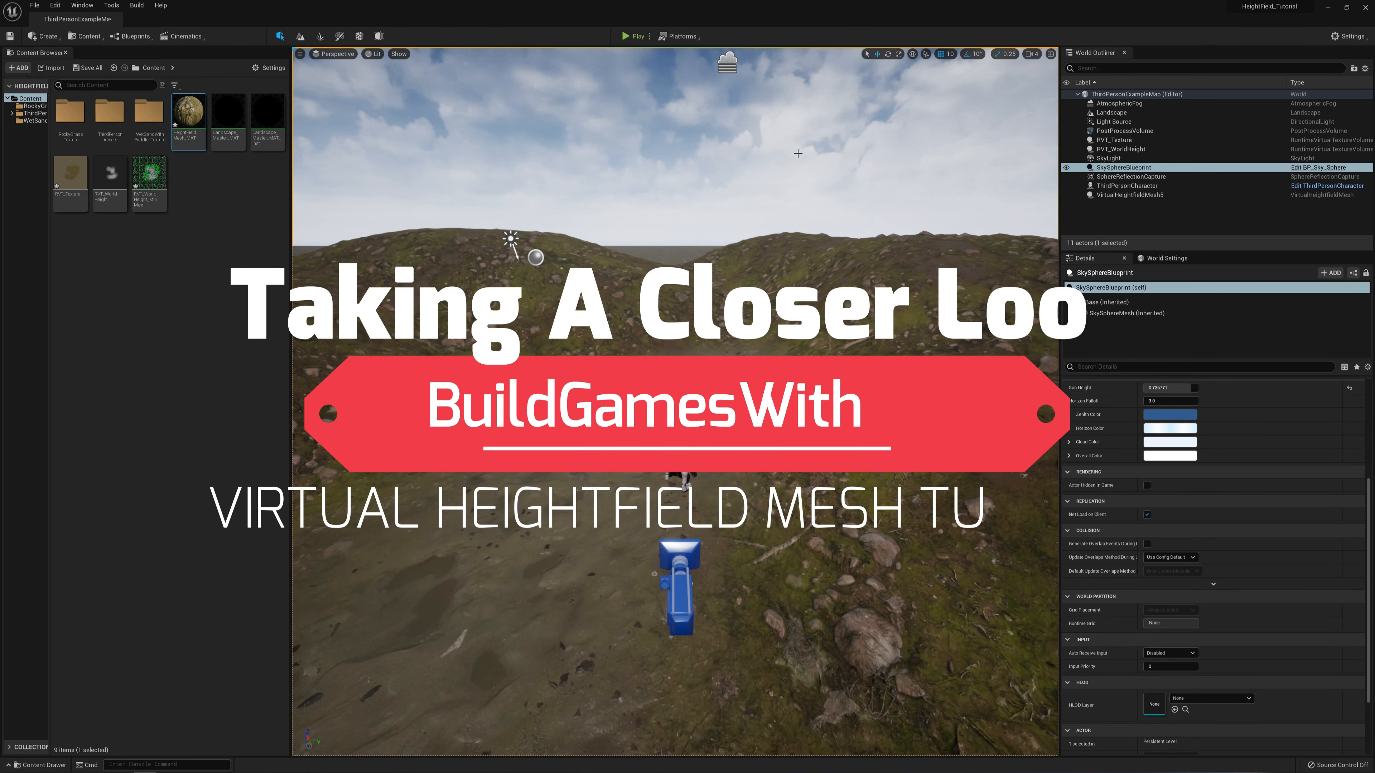
Play the level in the editor and run the character across the sand and up the rocky hill to examine the displacement.
click(633, 37)
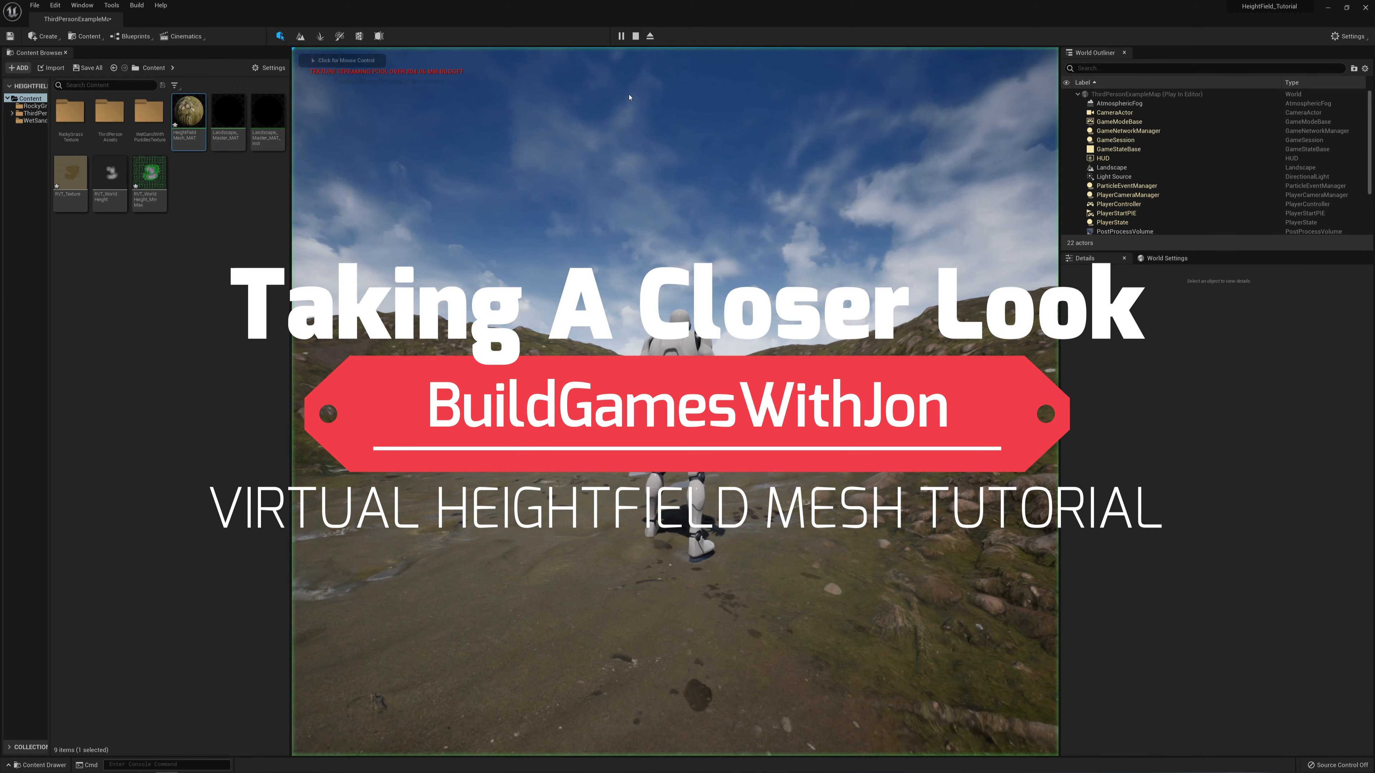
click(803, 305)
key(w)
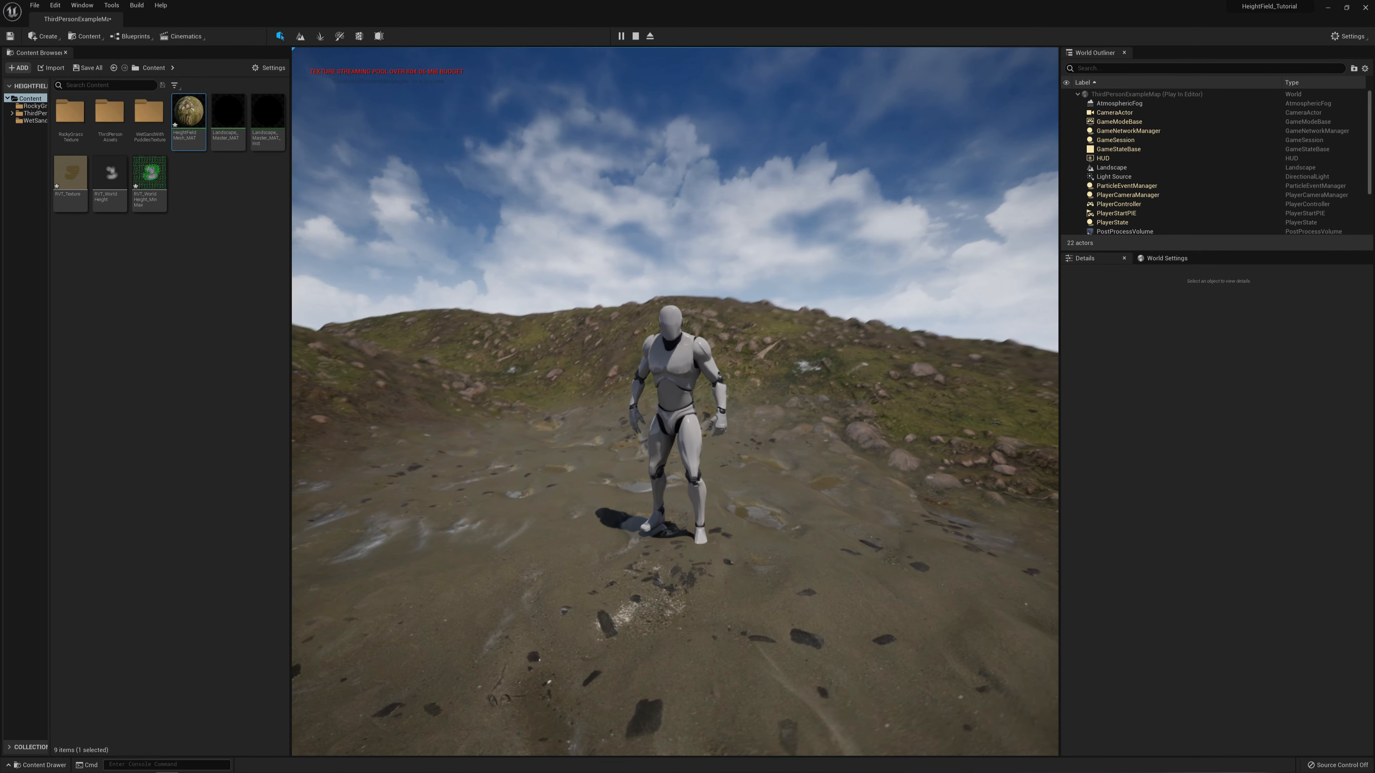
key(w)
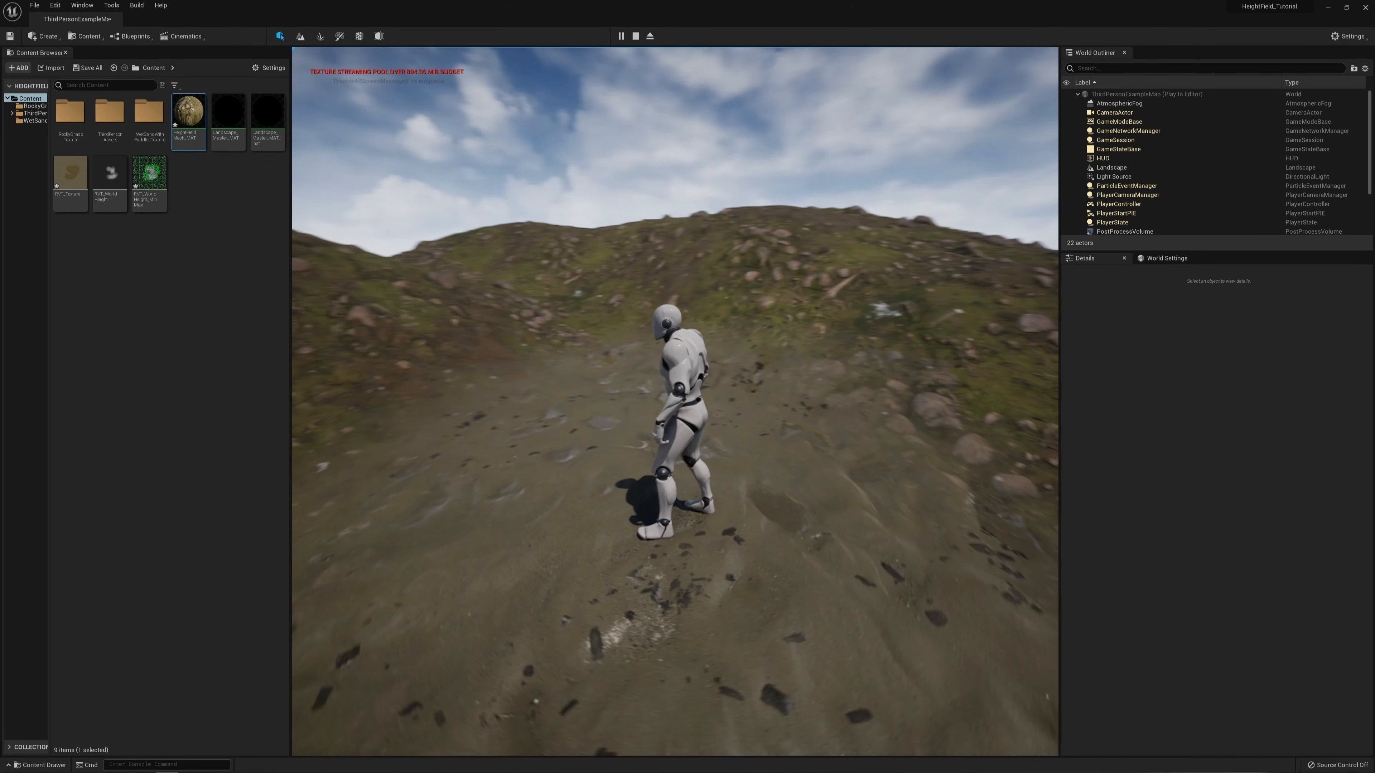
key(w)
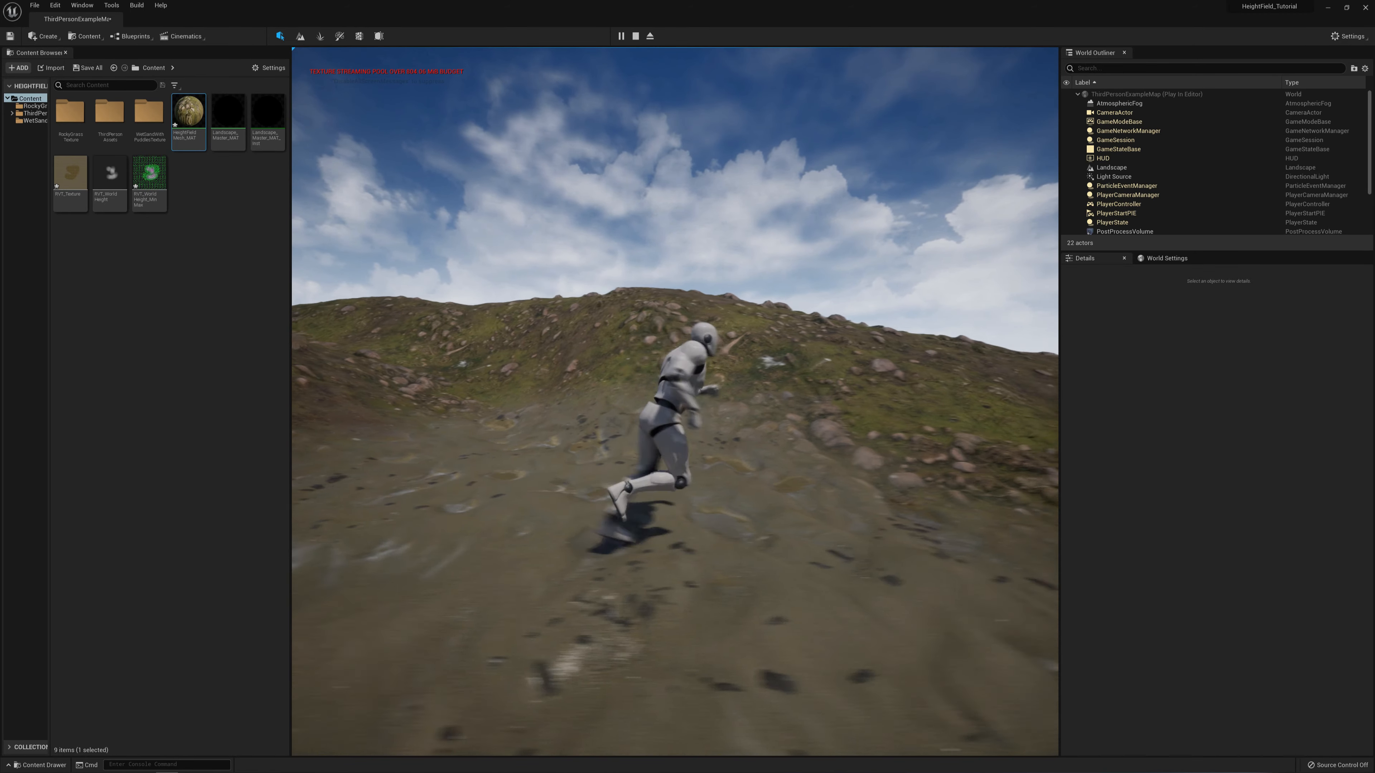
key(w)
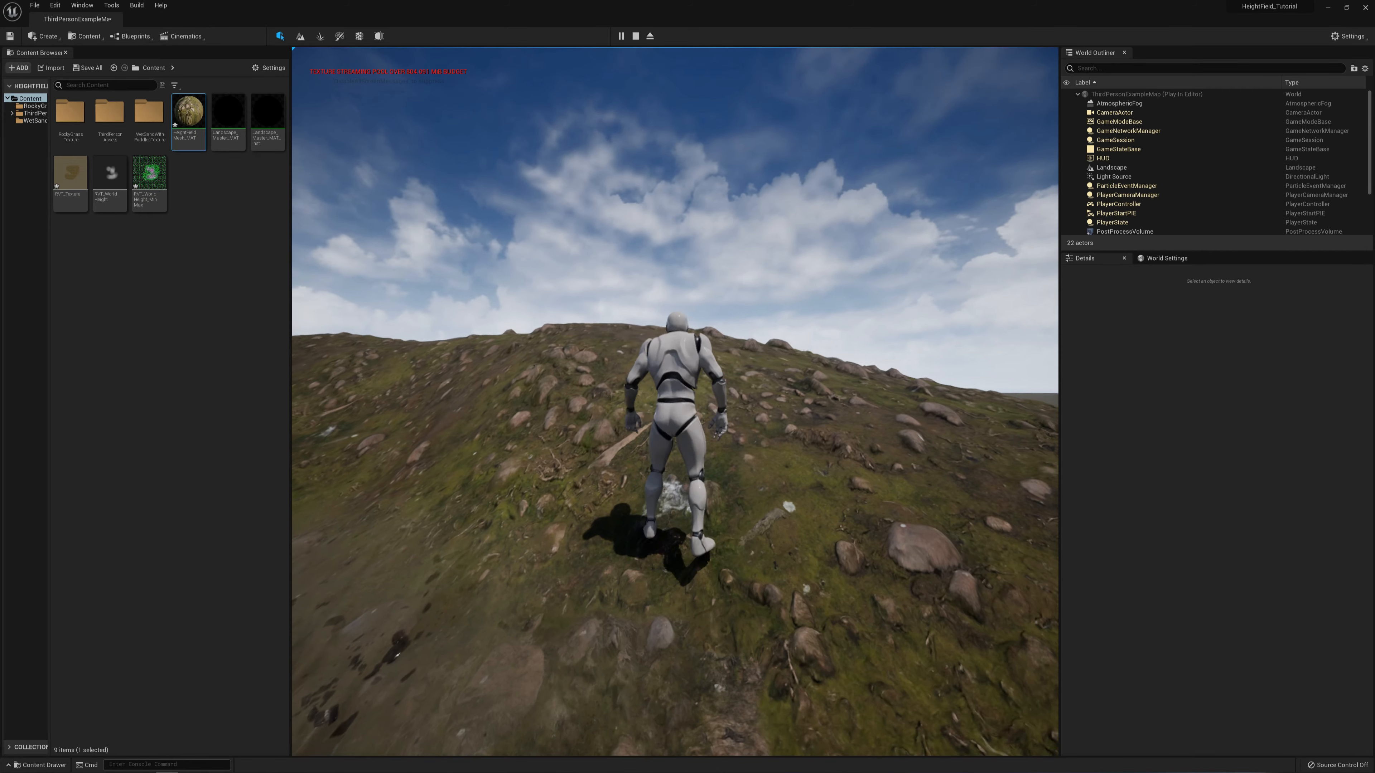
key(w)
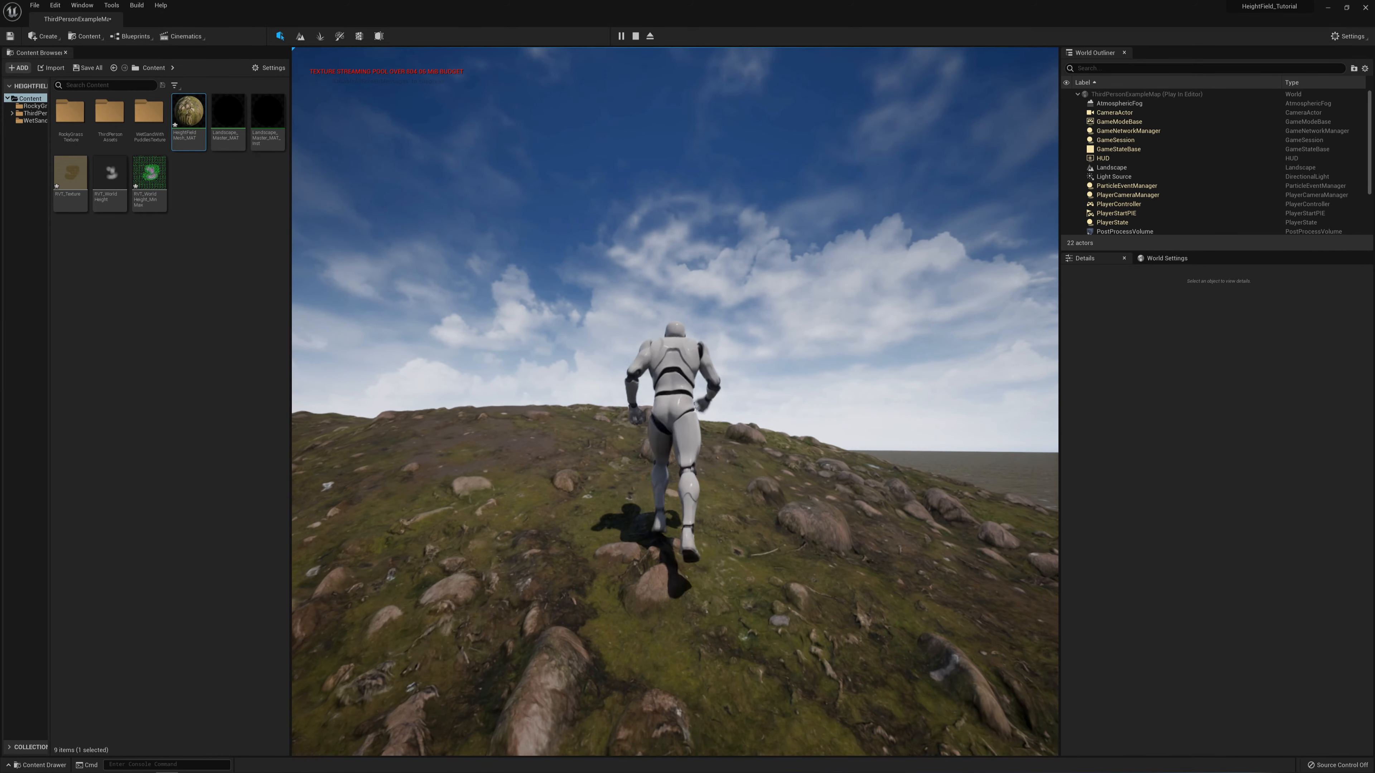
key(w)
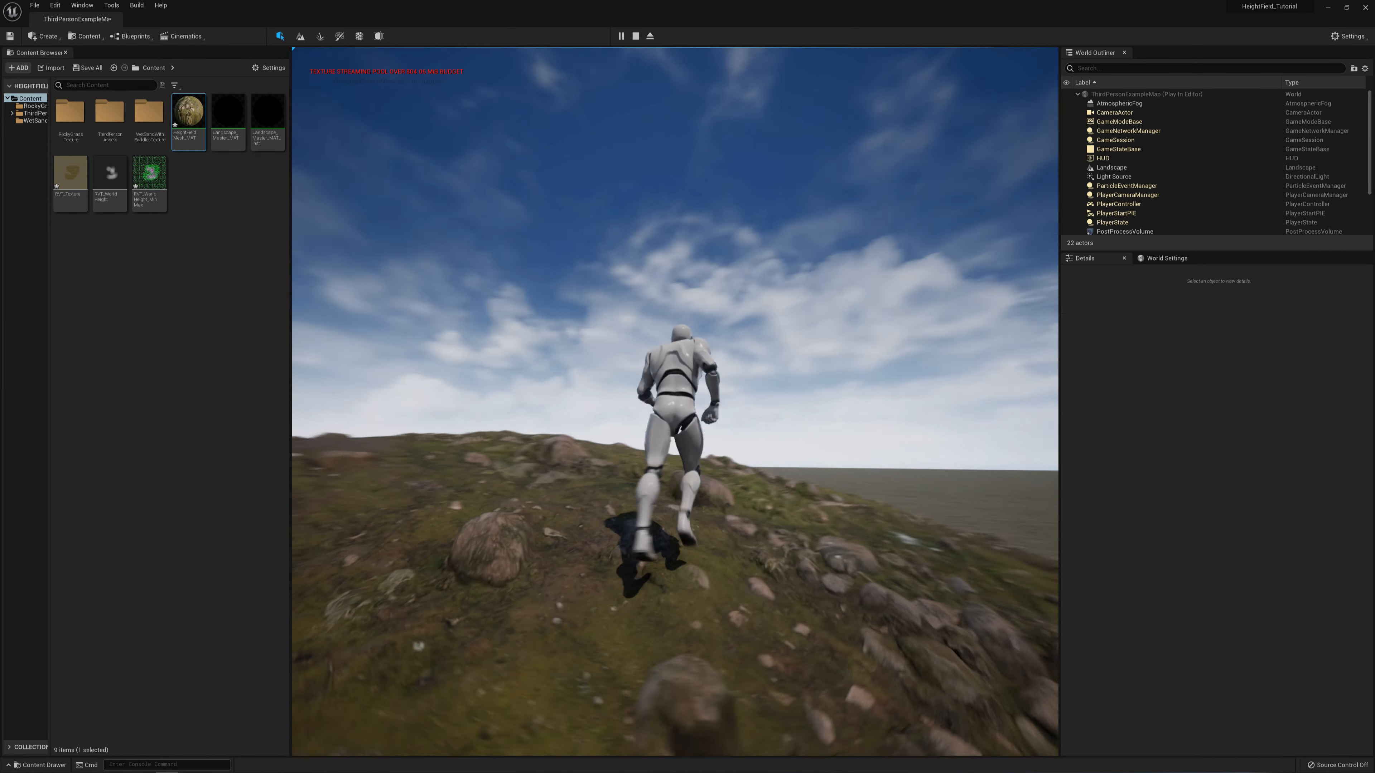
Run the character over the rocky hilltop, across the sandy hollow and along the grassy slopes to examine the displaced rocks.
key(w)
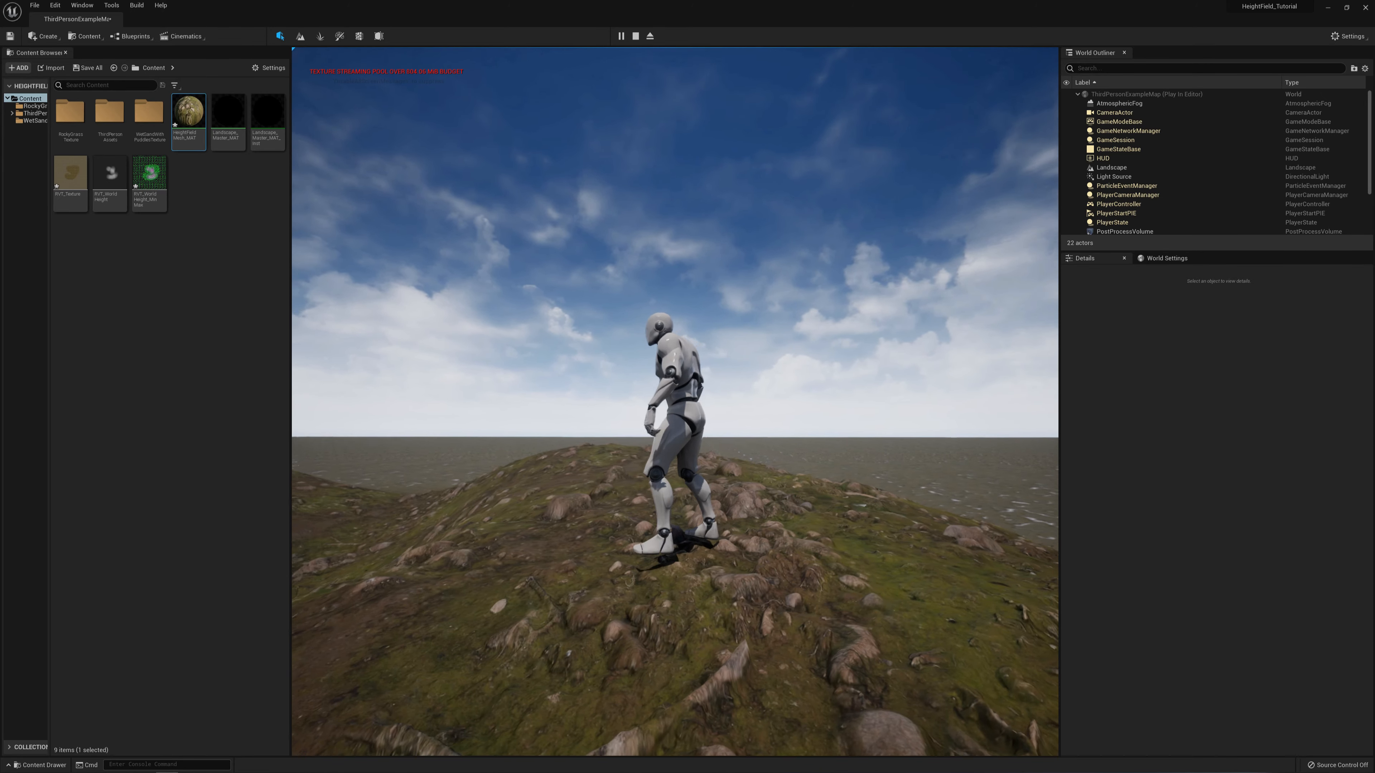
key(w)
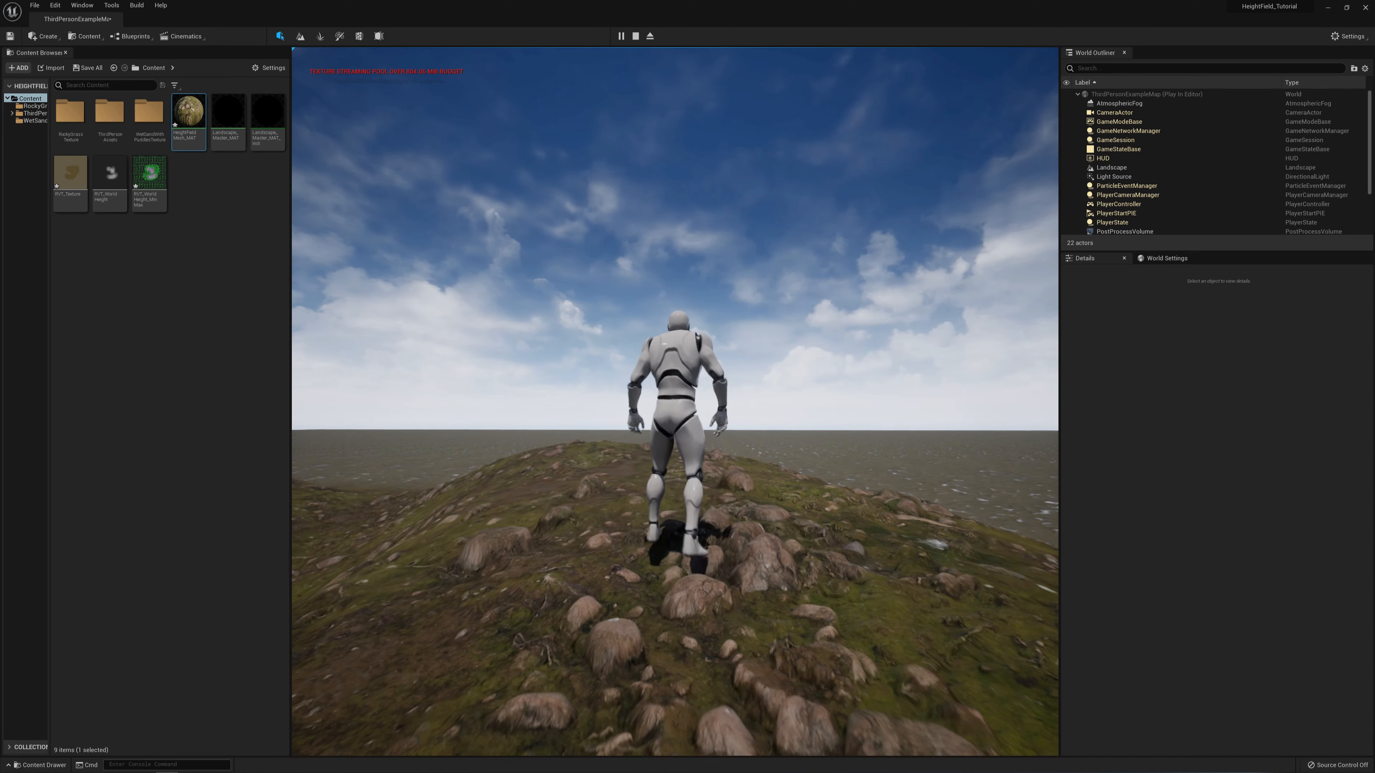
key(a)
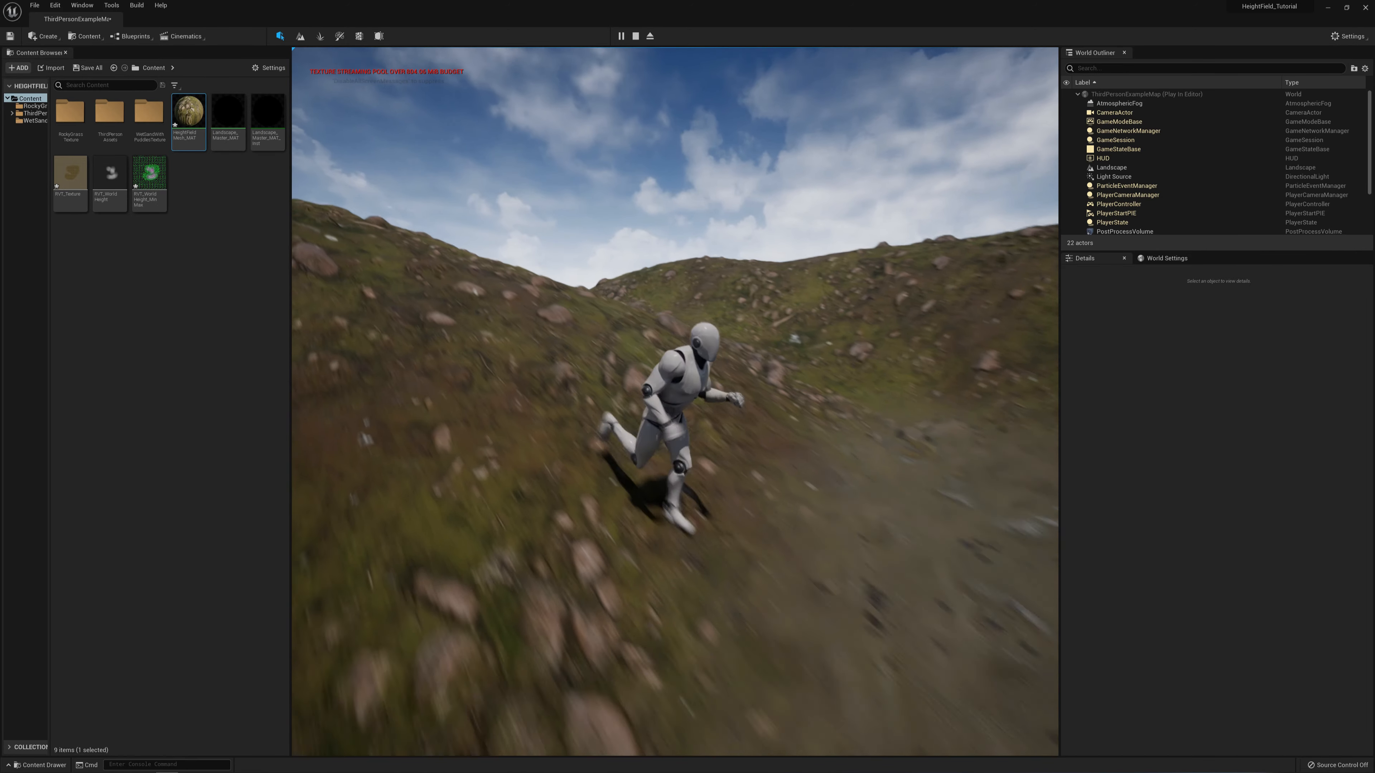
key(s)
key(a)
key(w)
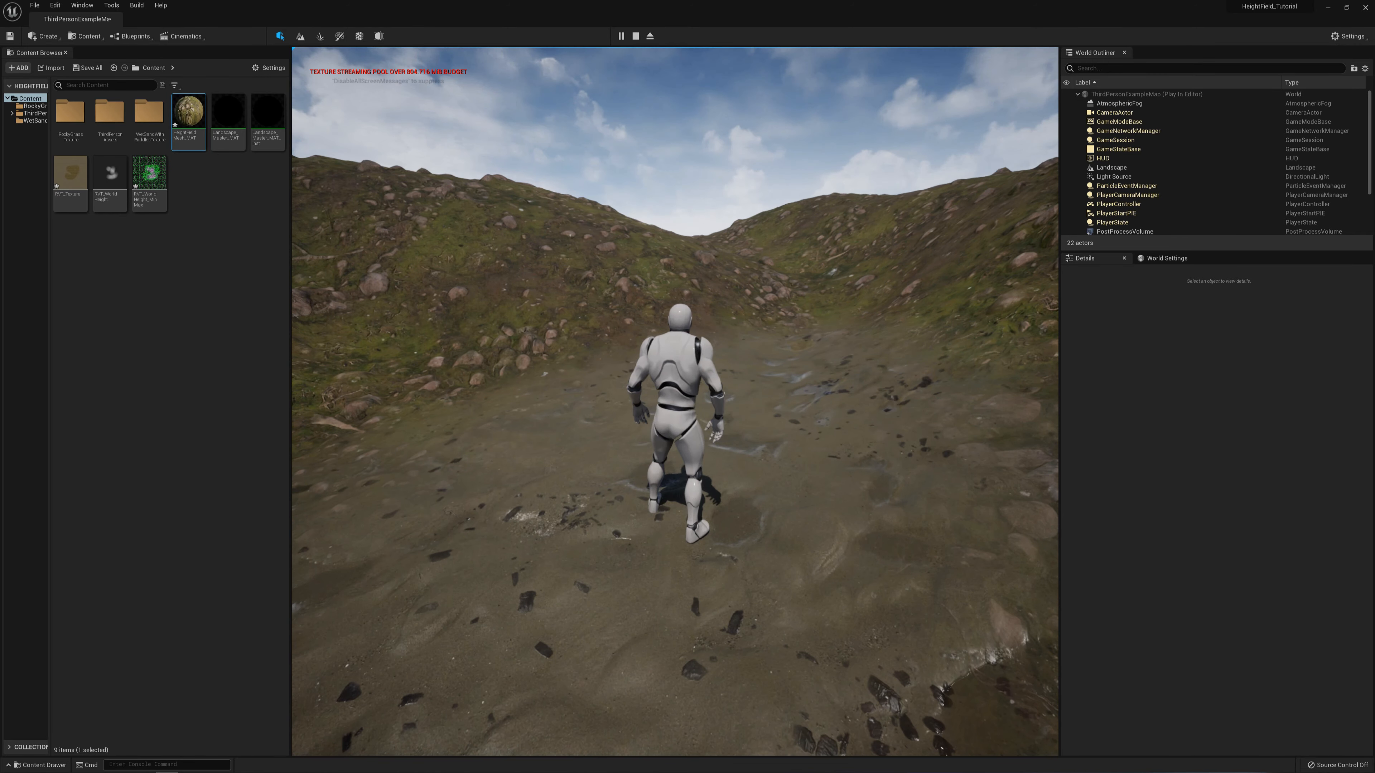
key(w)
key(a)
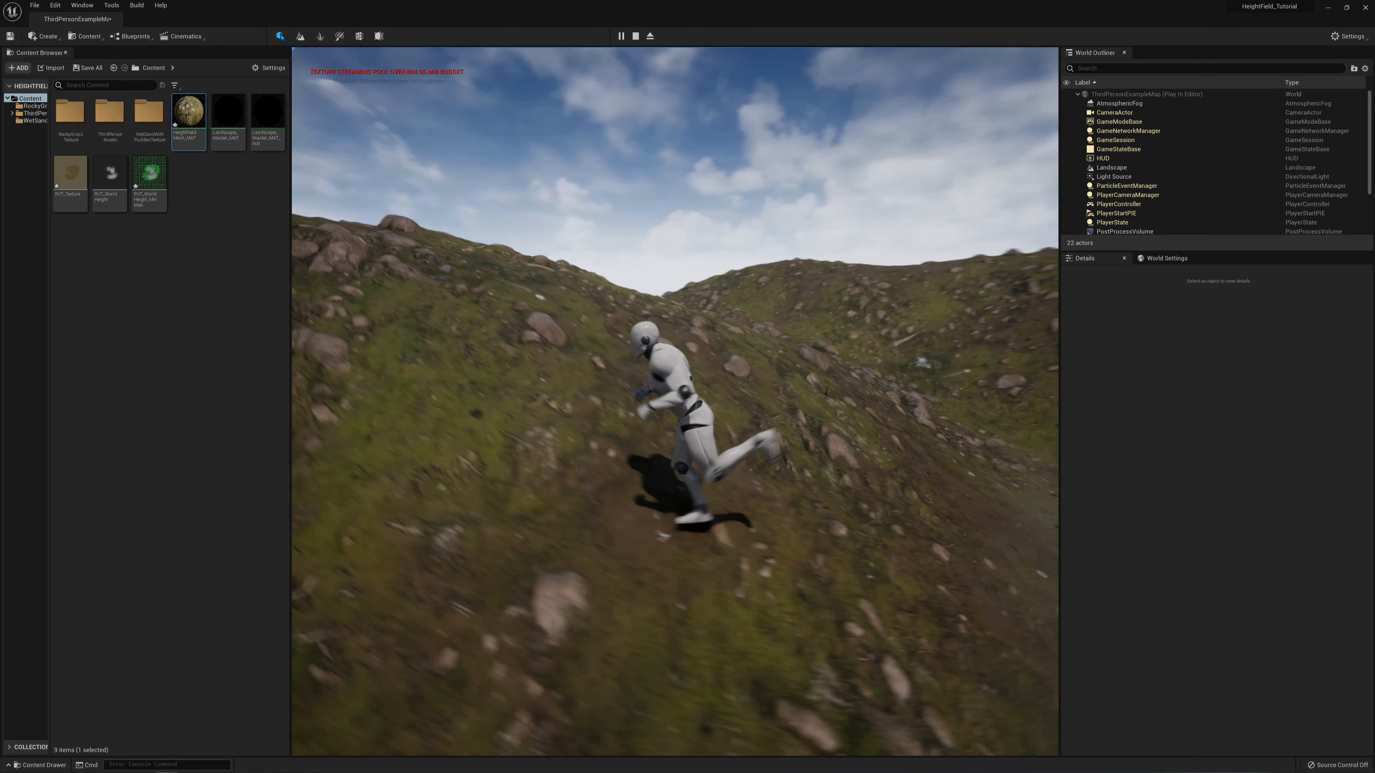
key(a)
key(w)
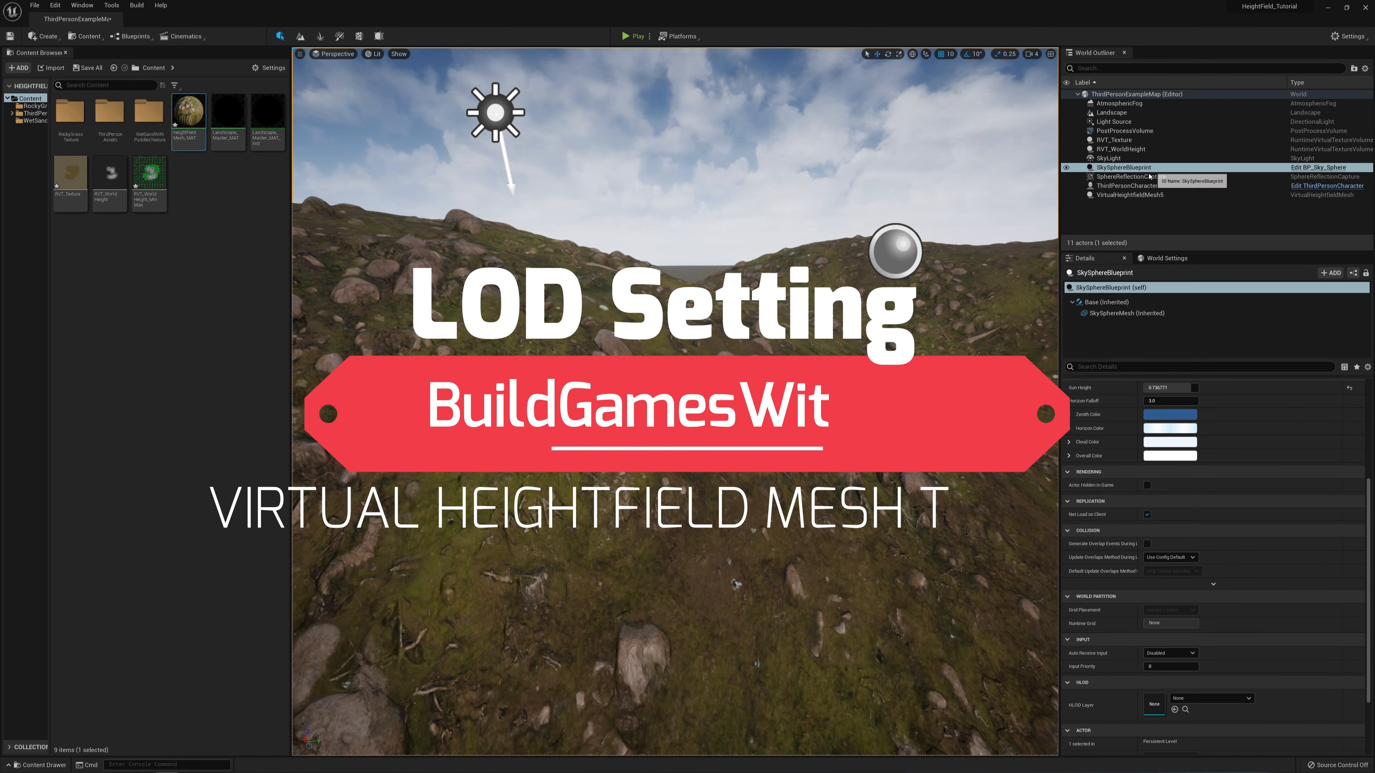
Select the virtual heightfield mesh actor and switch the viewport to Wireframe view mode.
click(1130, 195)
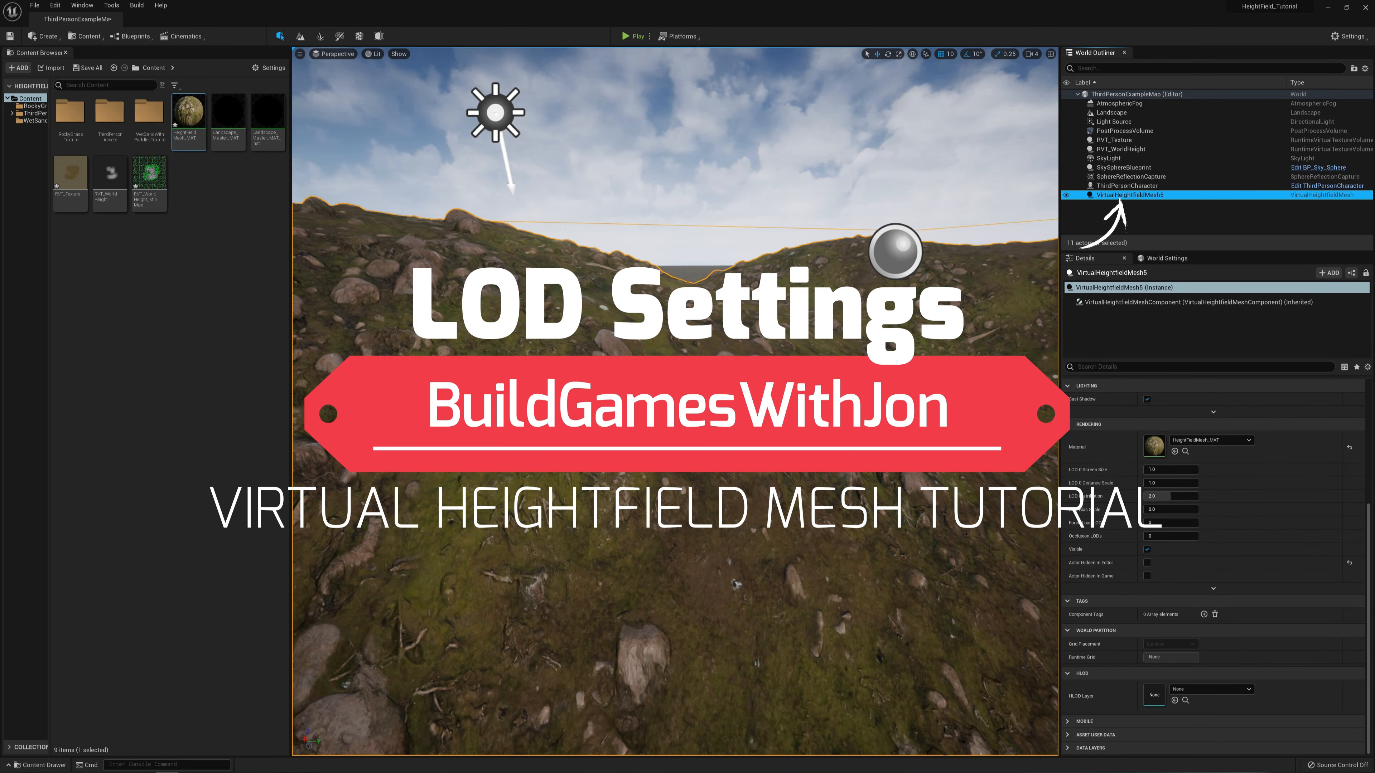
click(374, 54)
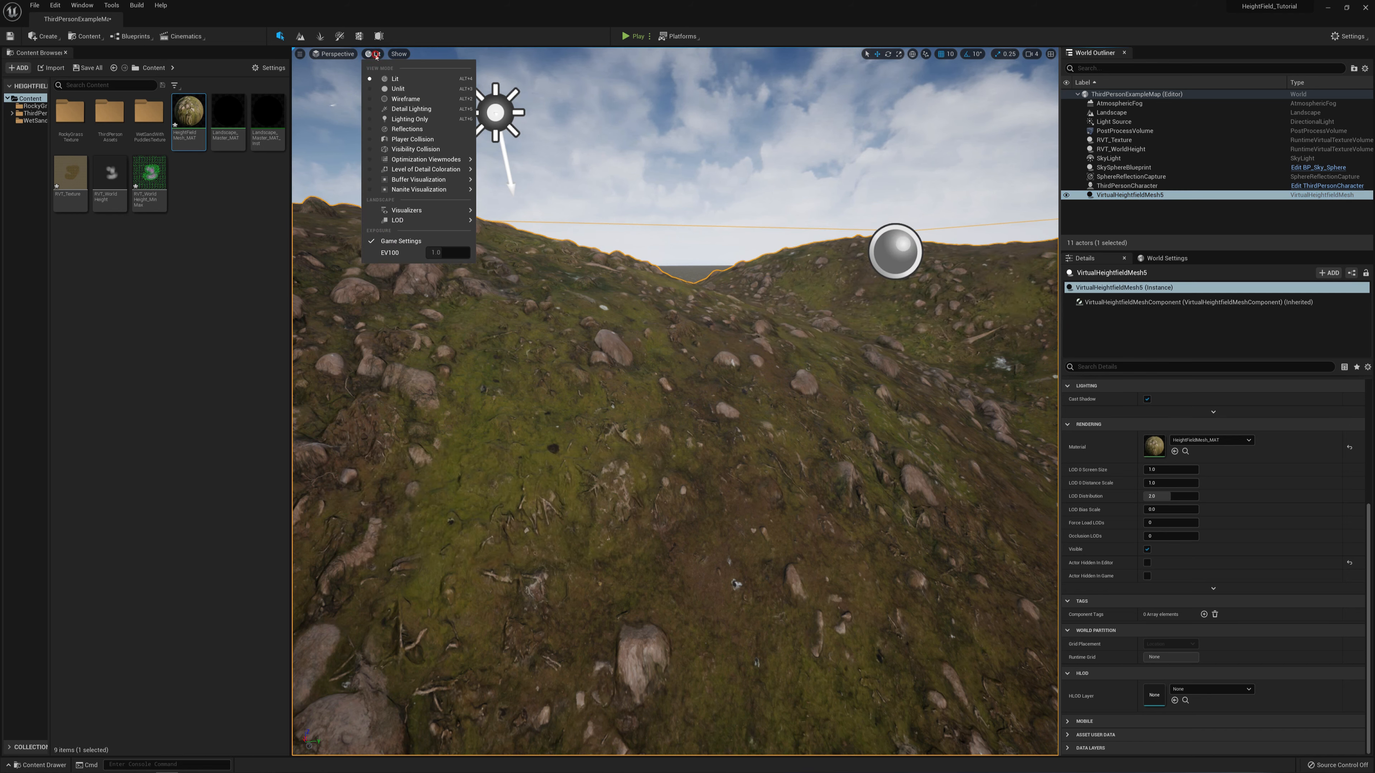
click(401, 99)
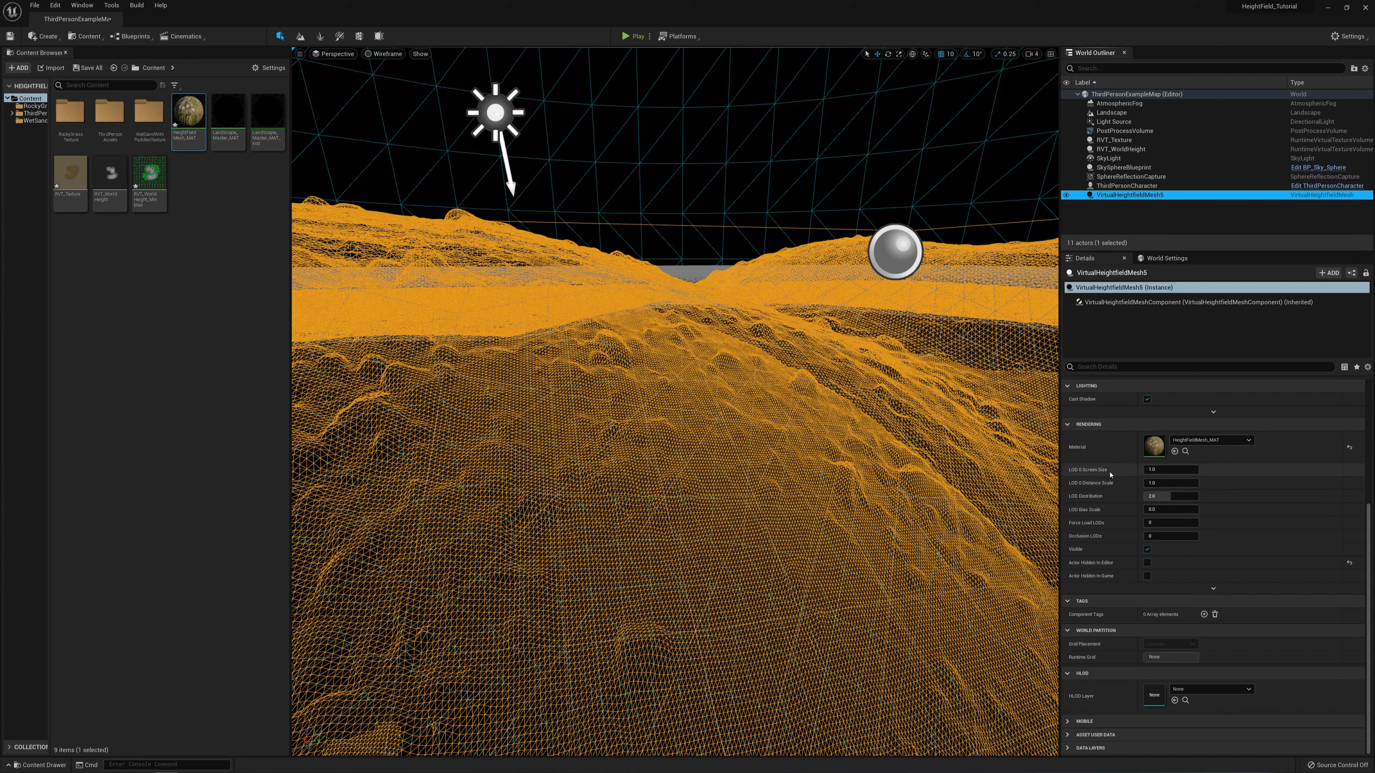
Try LOD 0 Screen Size values of 2 and 3 on the heightfield mesh and examine the wireframe density across the terrain.
mouse_move(1089, 473)
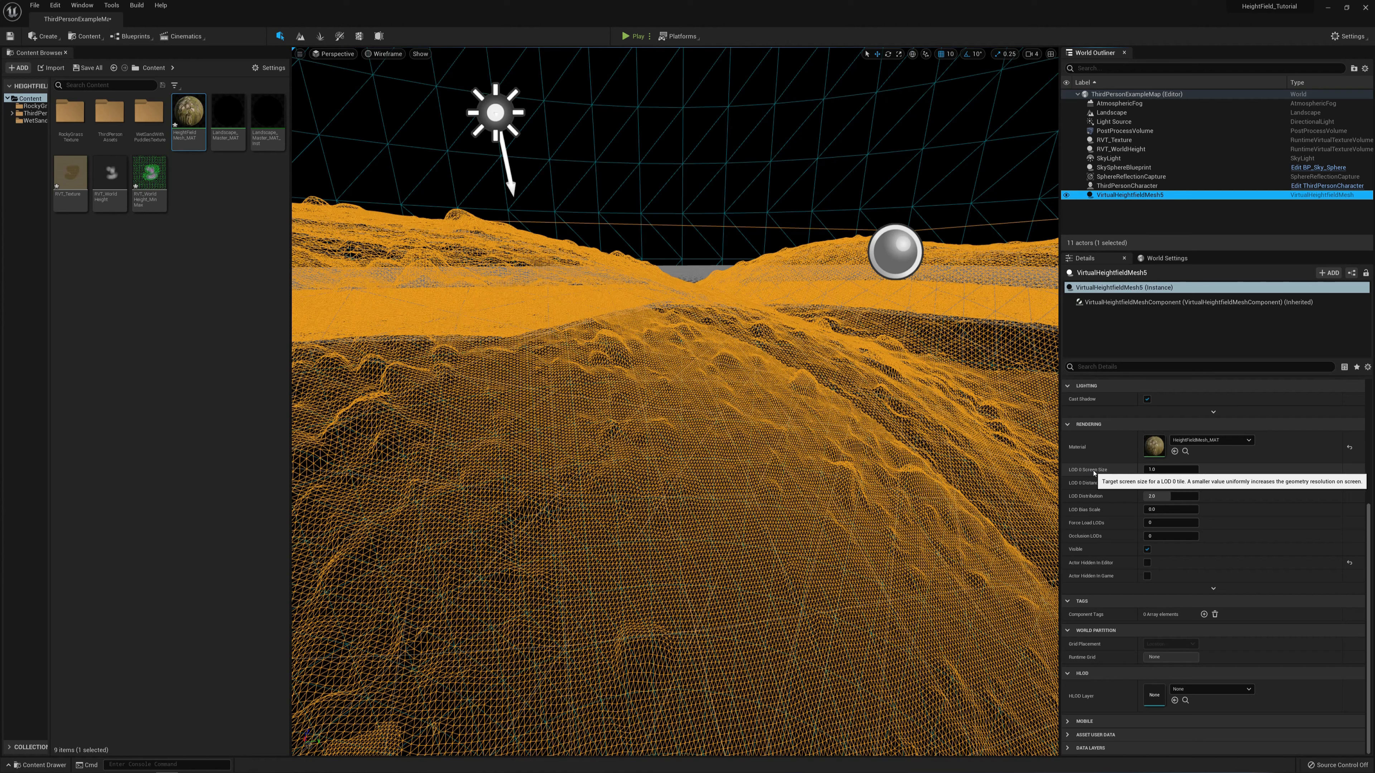
click(1167, 471)
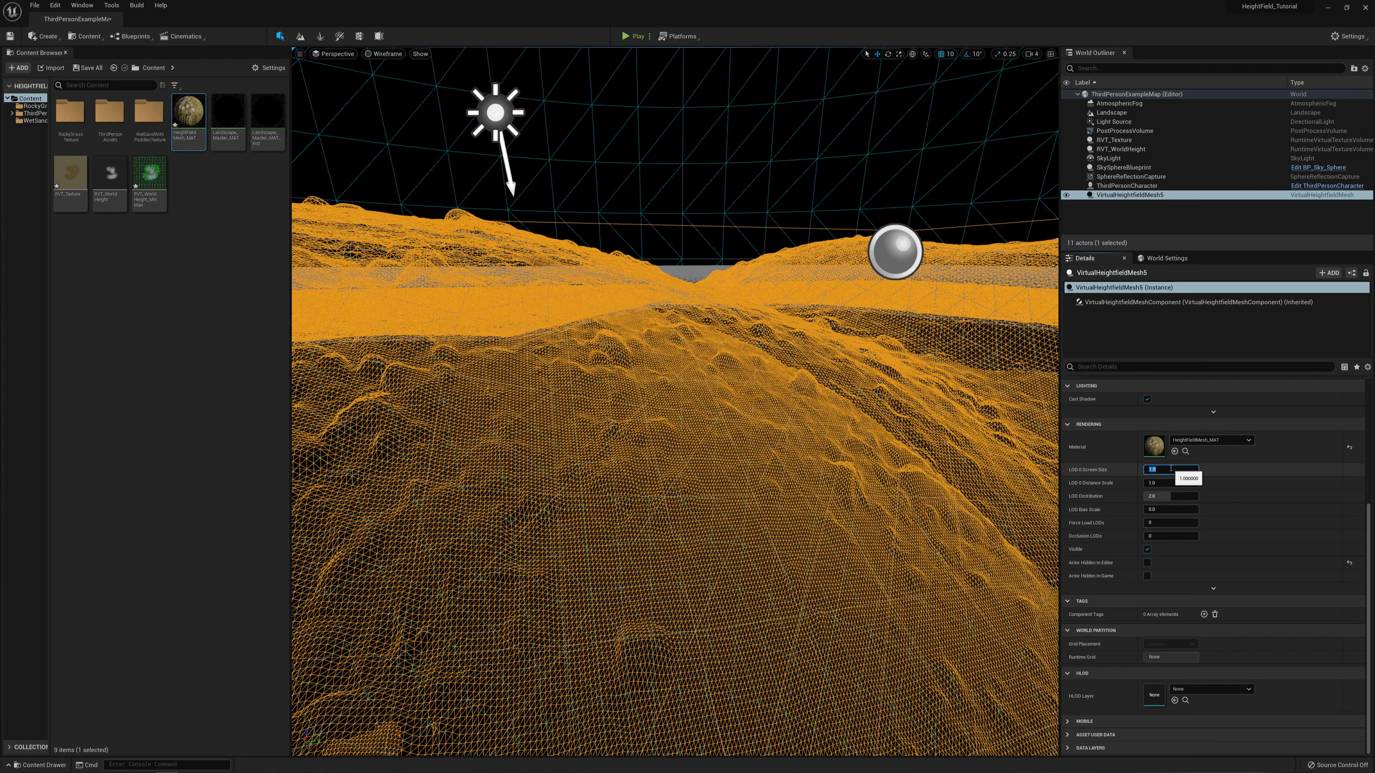
text(2)
key(Return)
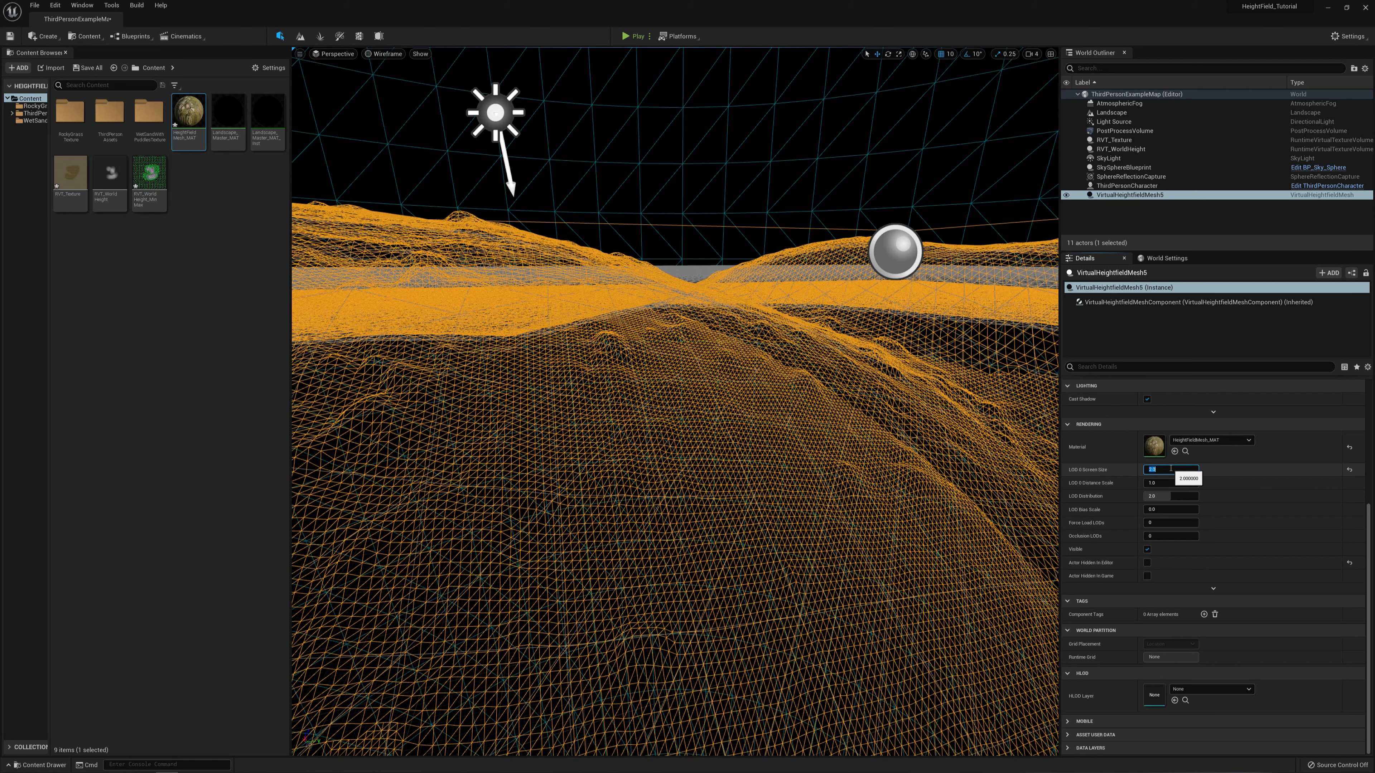
key(Return)
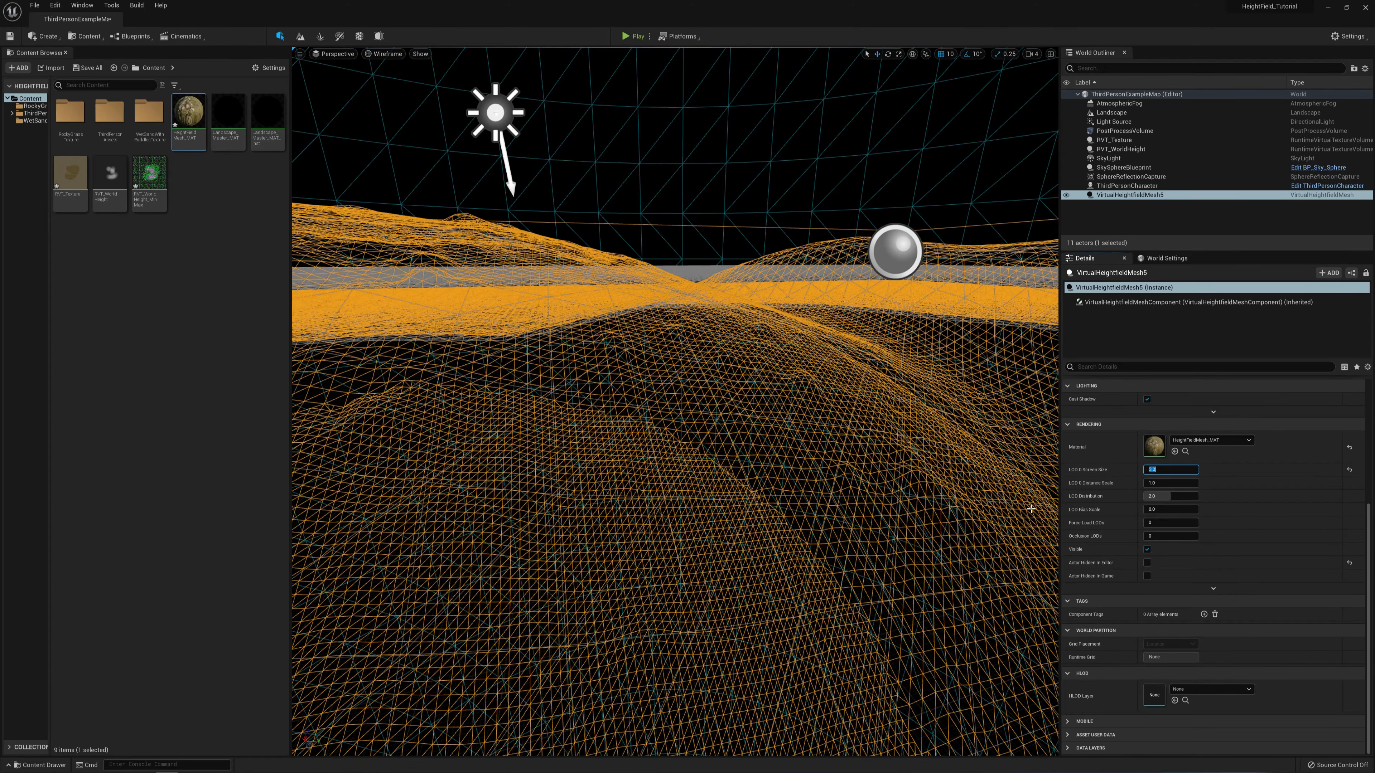
right_drag(811, 433, 812, 490)
key(s)
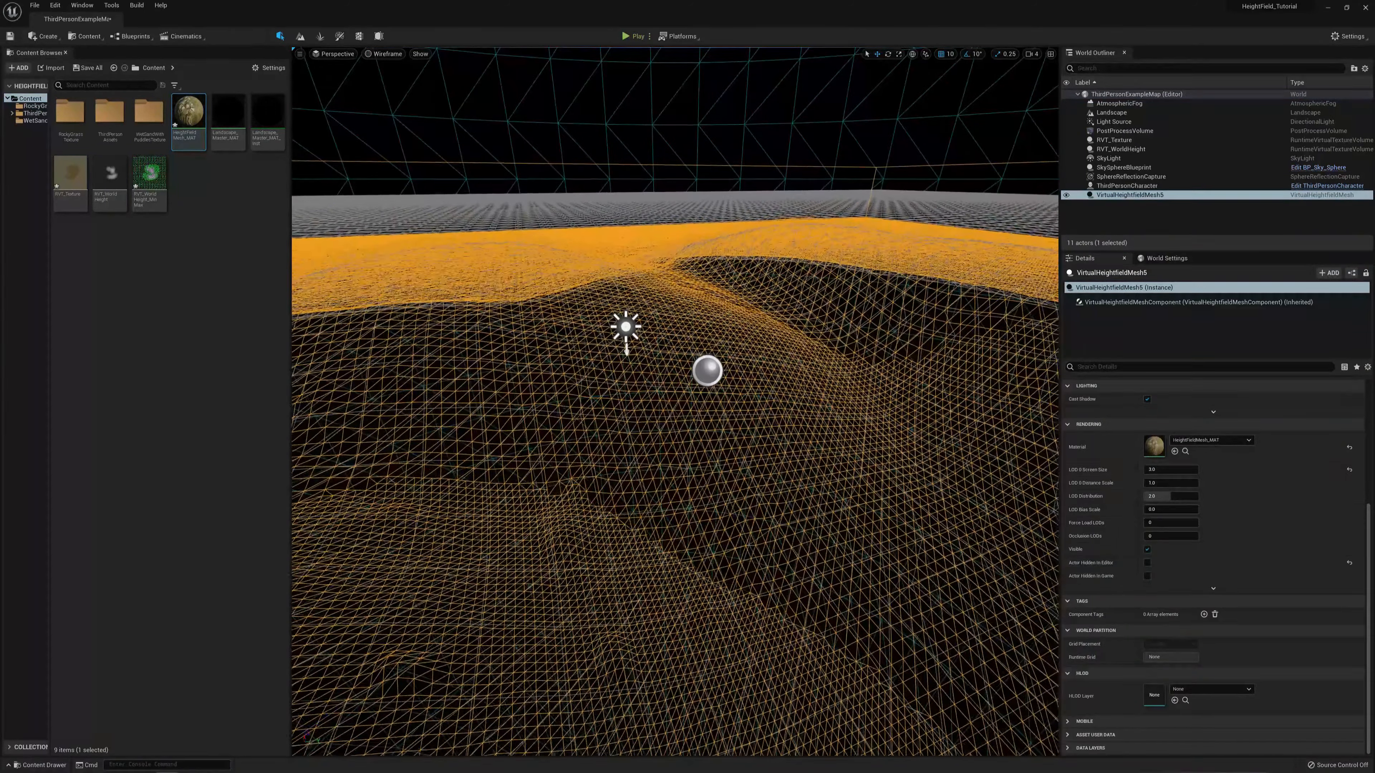
right_drag(672, 533, 673, 534)
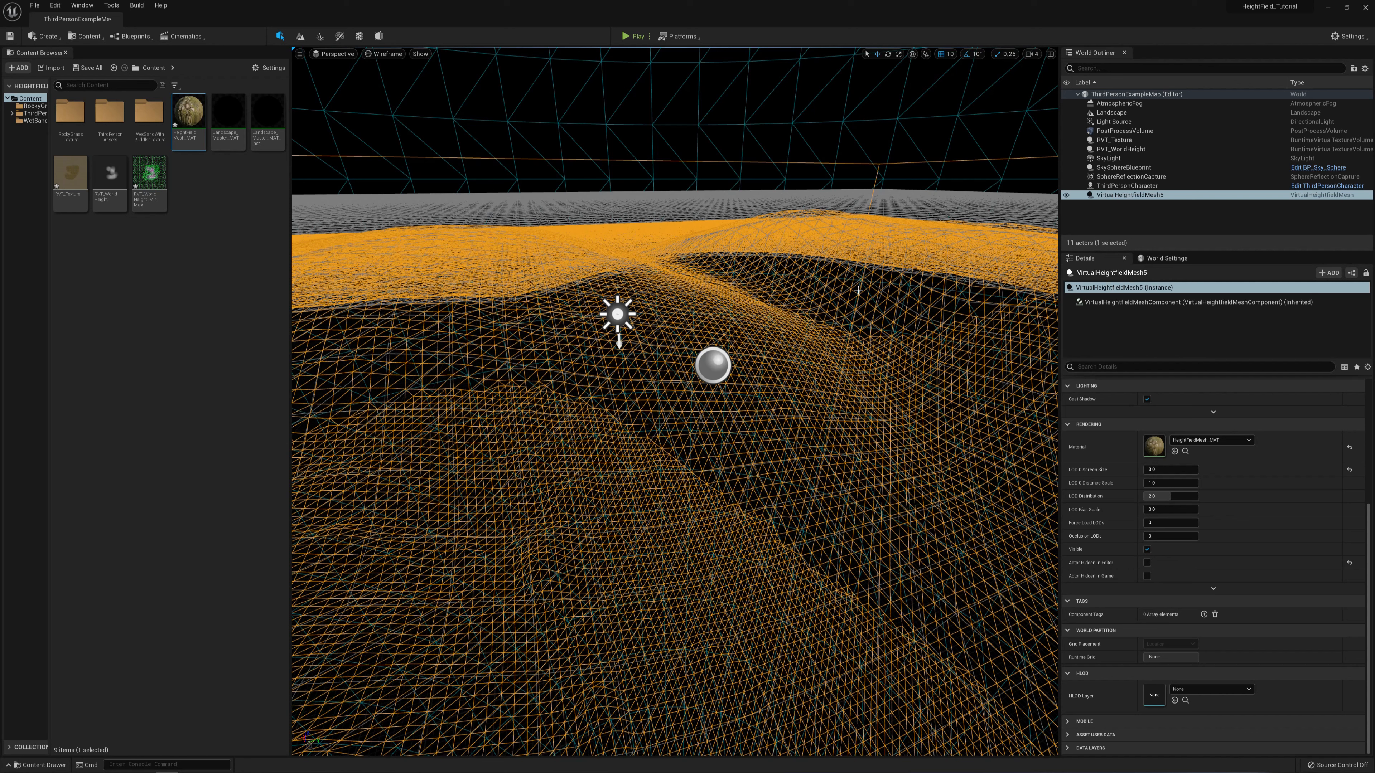
Return the heightfield mesh's LOD 0 Screen Size to 1.
click(1161, 470)
text(1)
key(Return)
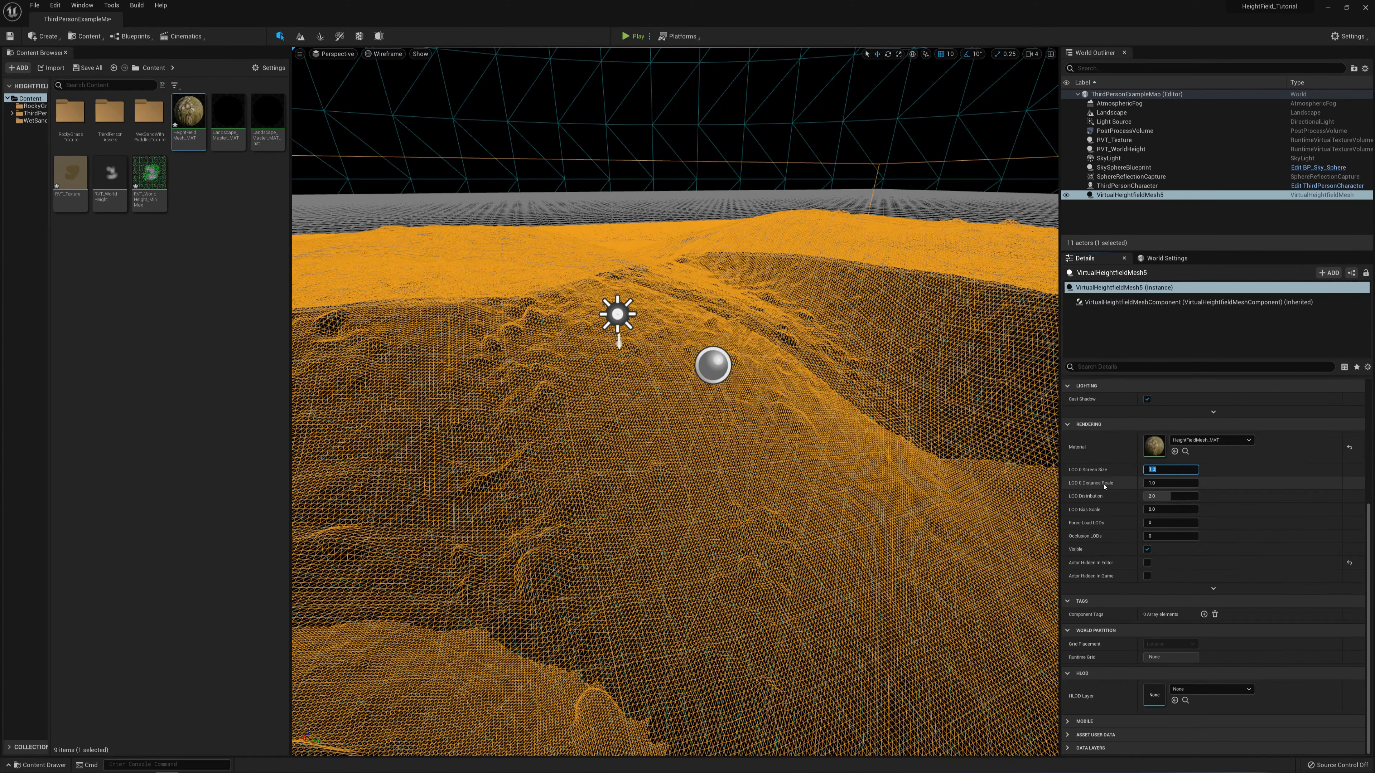
Try an LOD 0 Distance Scale of 2 on the heightfield mesh, then set it back to 1.
mouse_move(1104, 486)
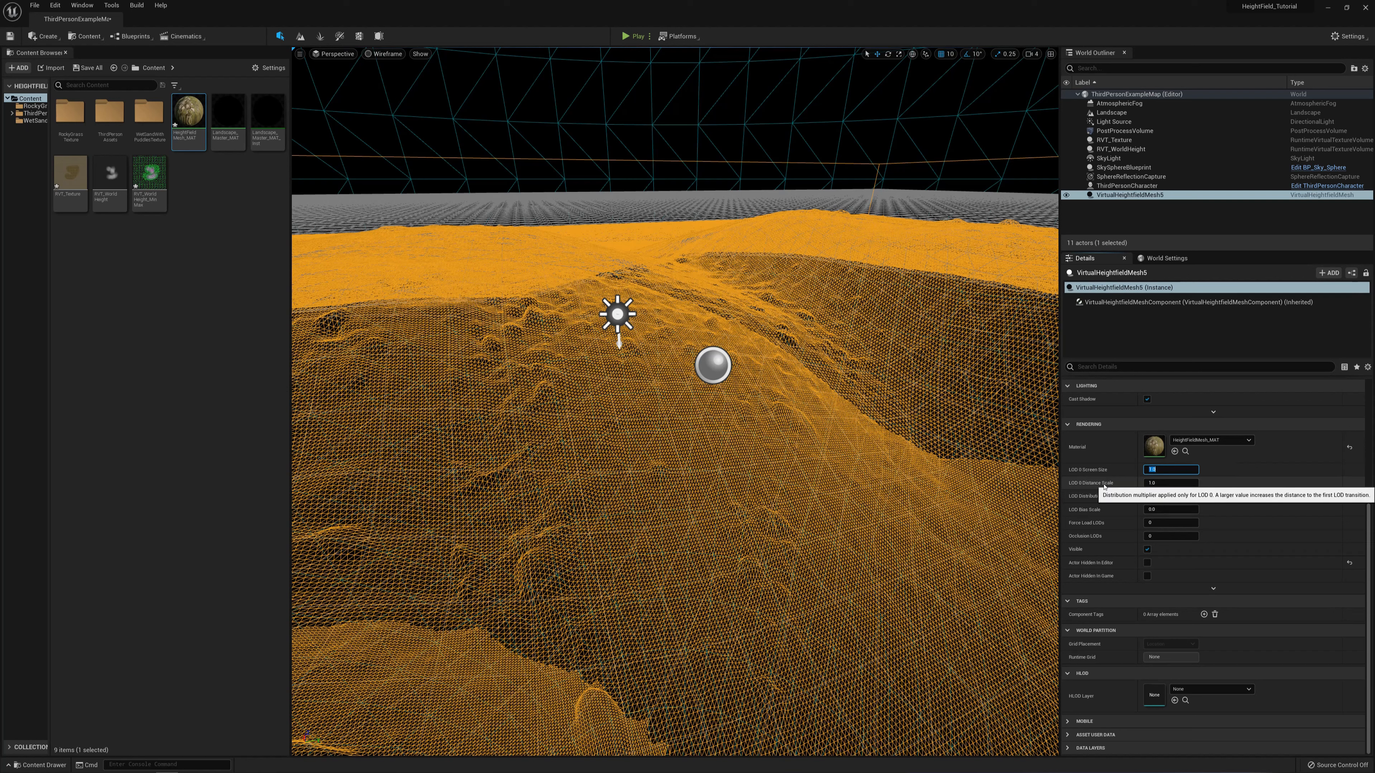
click(1161, 482)
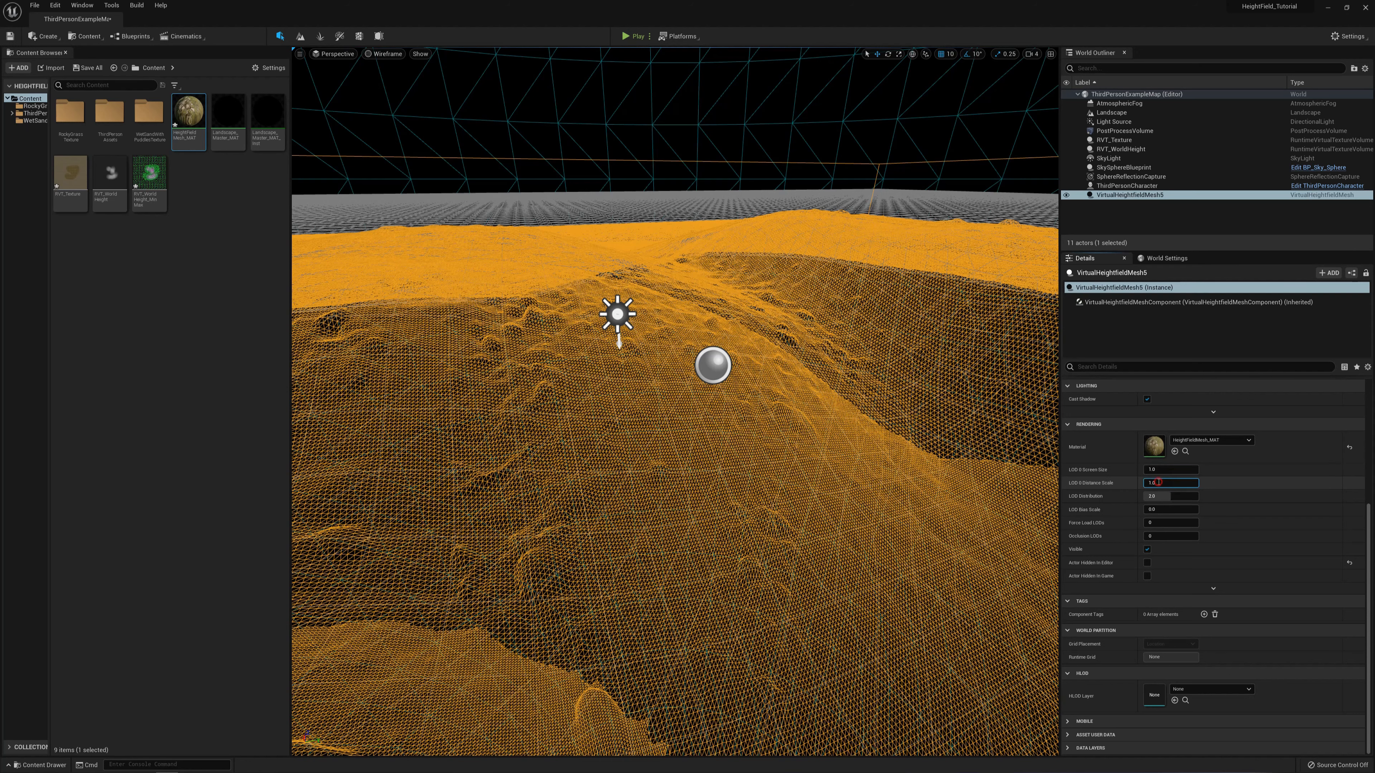
text(2)
key(Return)
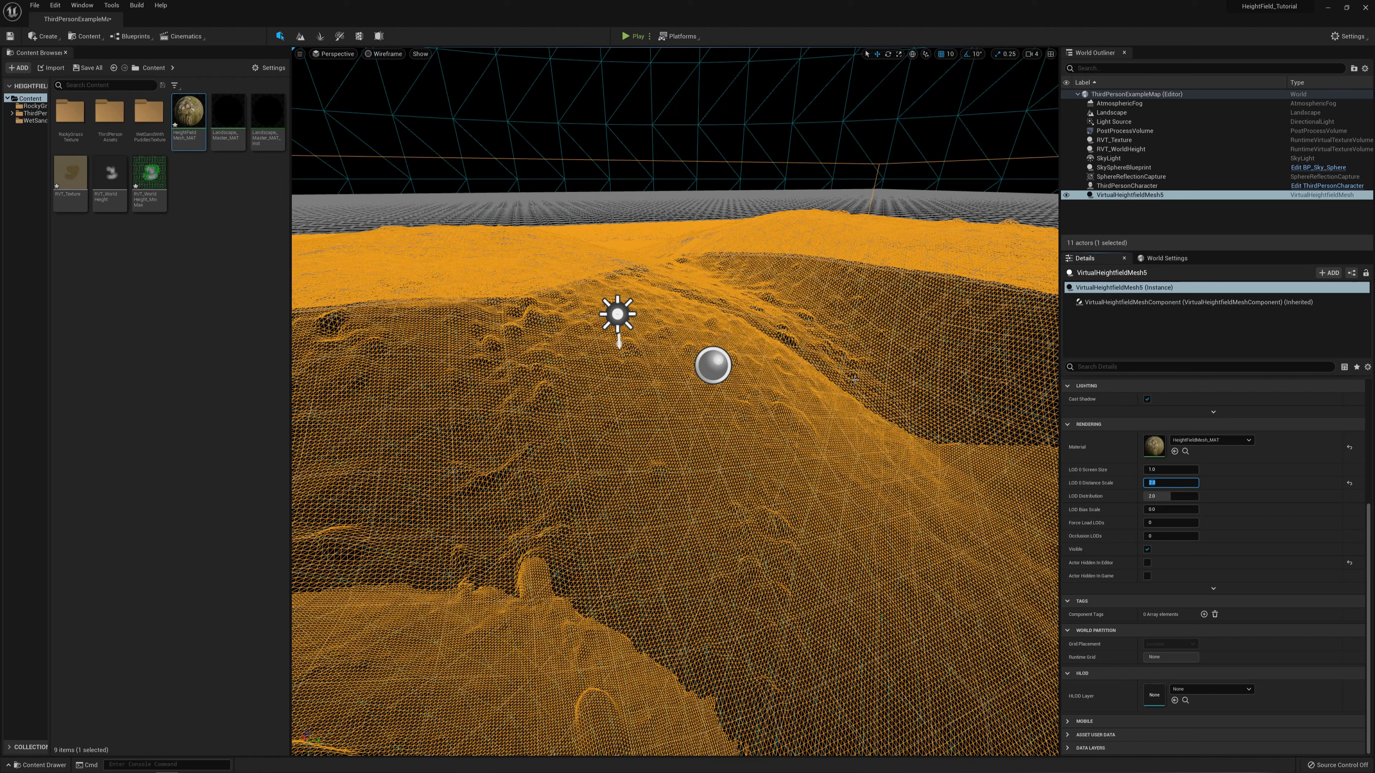
click(1165, 485)
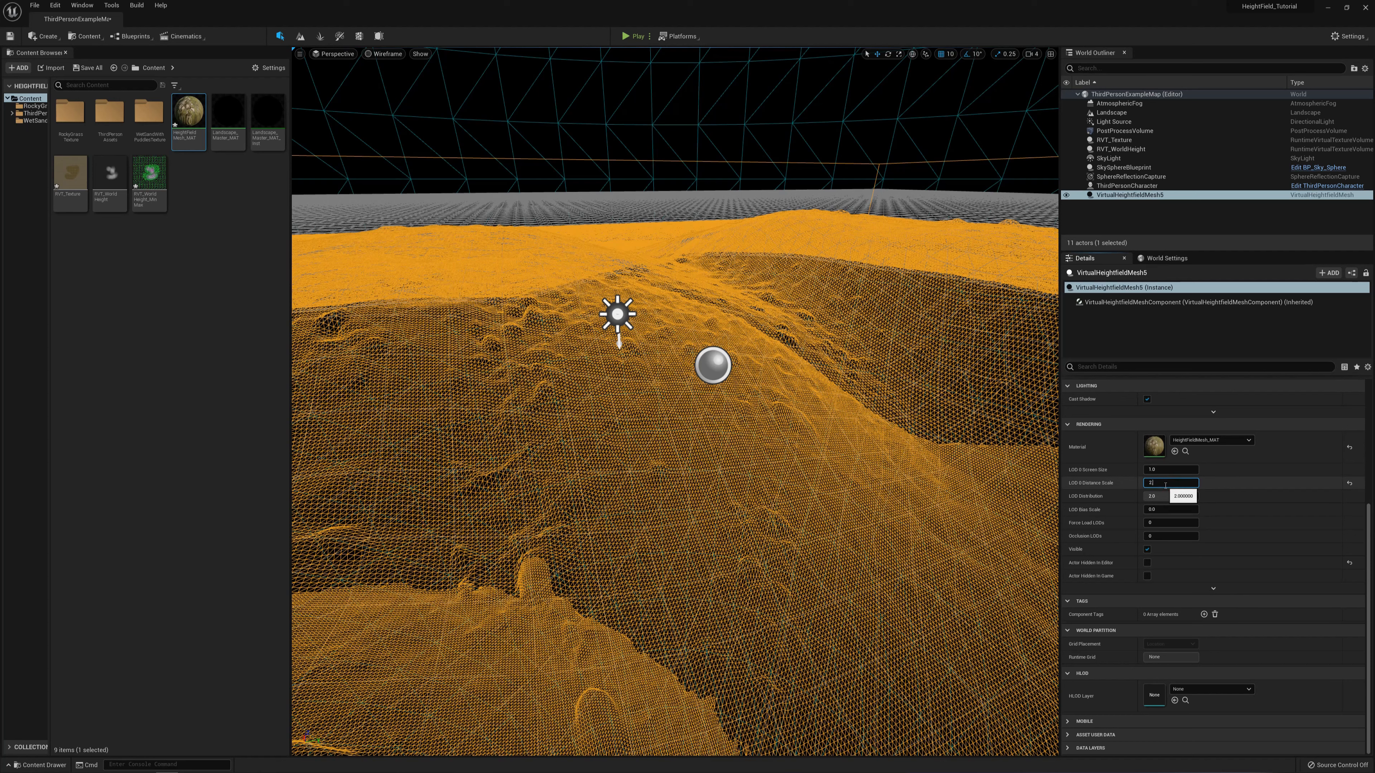
text(1)
key(Return)
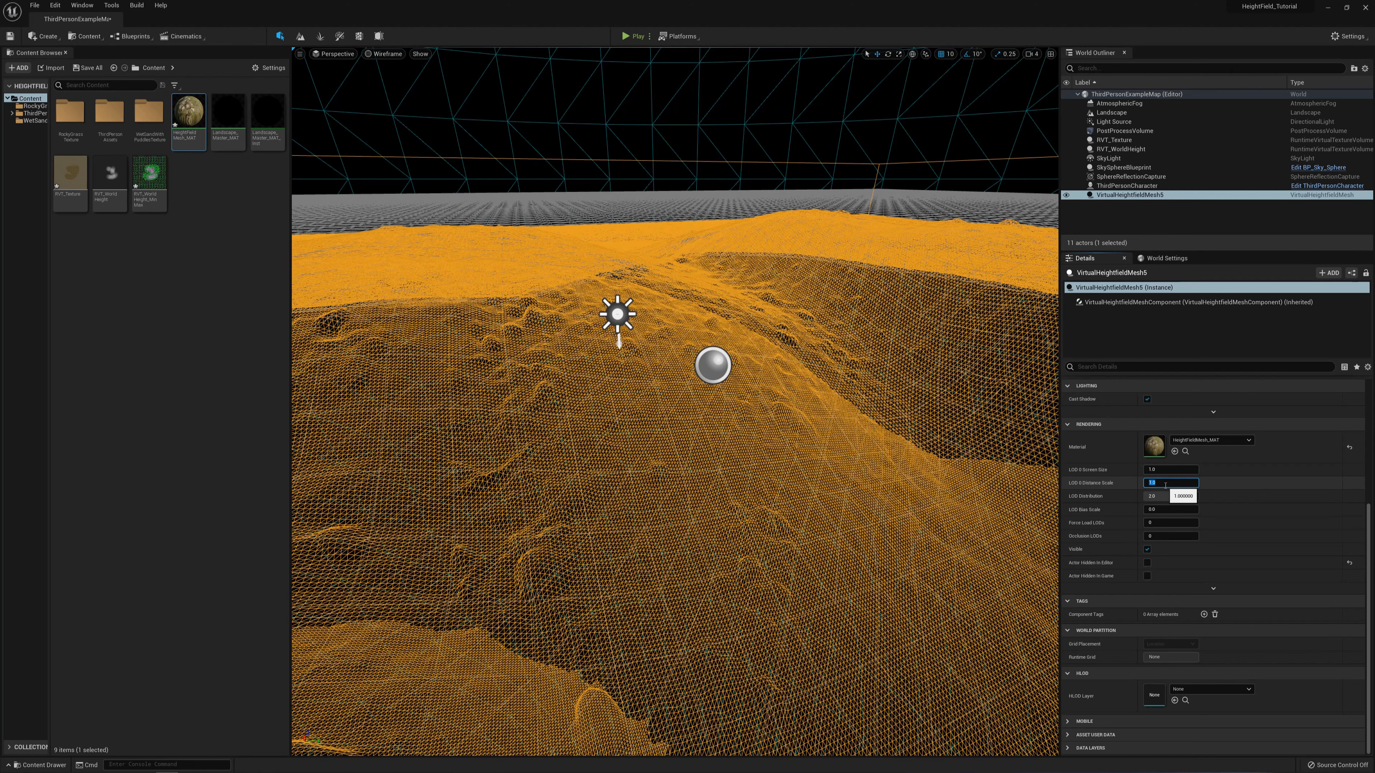
Compare LOD 0 Distance Scale values of 3, 5 and 10 in the wireframe, then restore the scale to 1.
text(3)
key(Return)
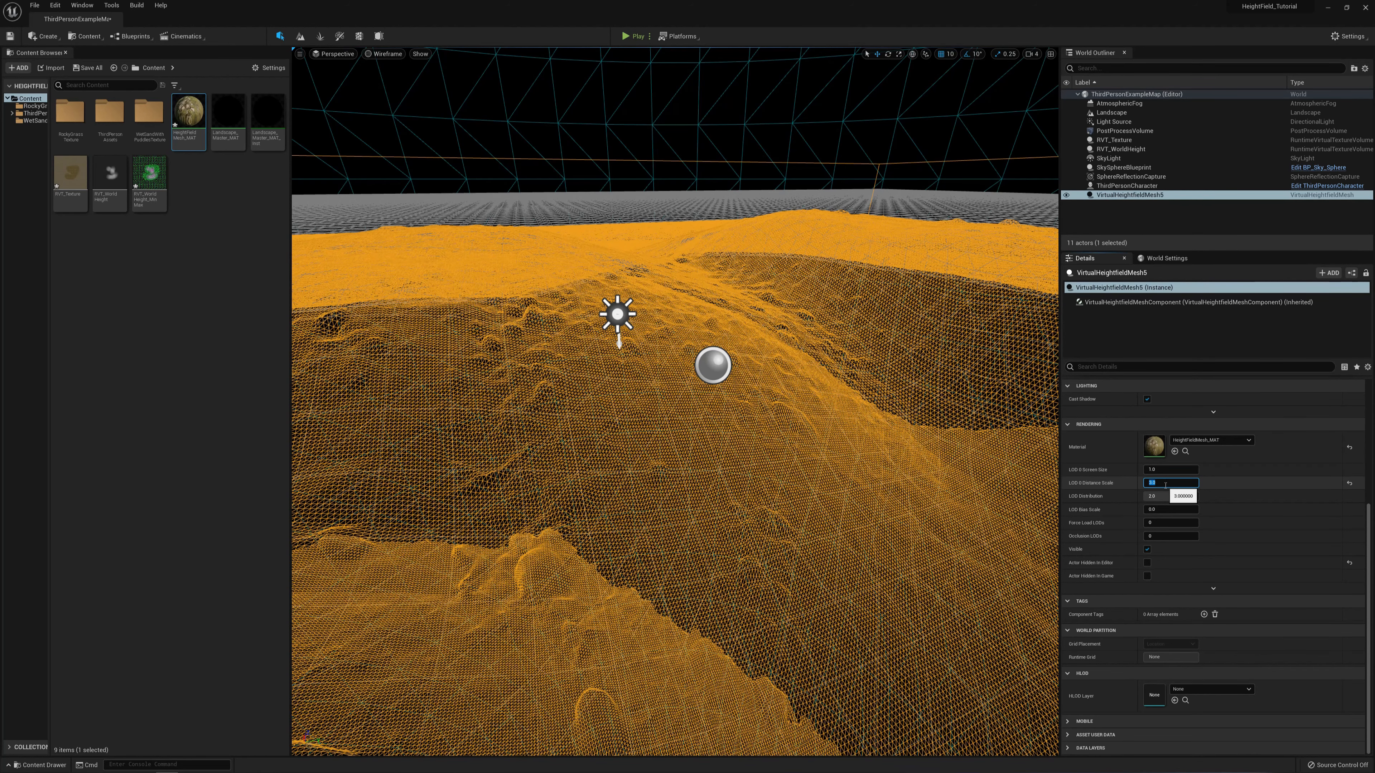
text(5)
key(Return)
text(10)
key(Return)
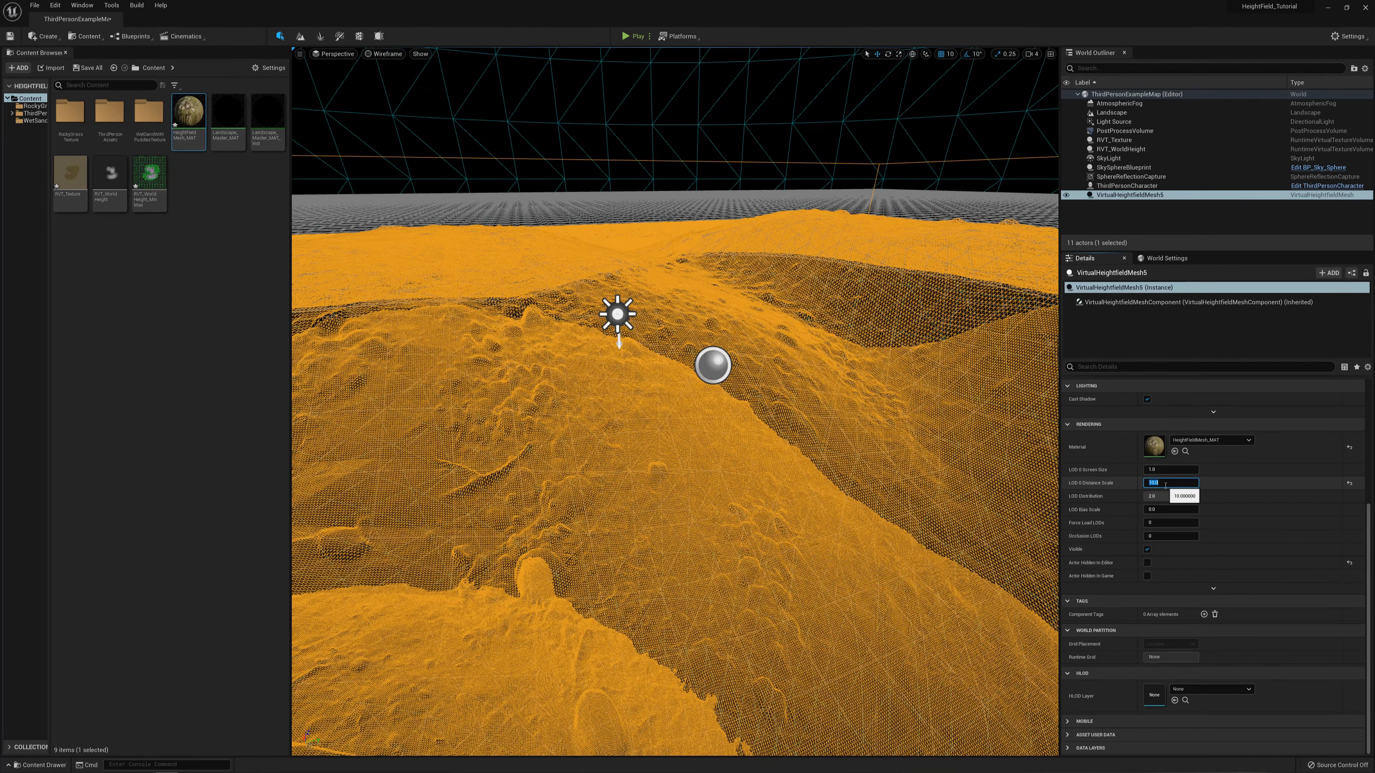
text(1)
key(Return)
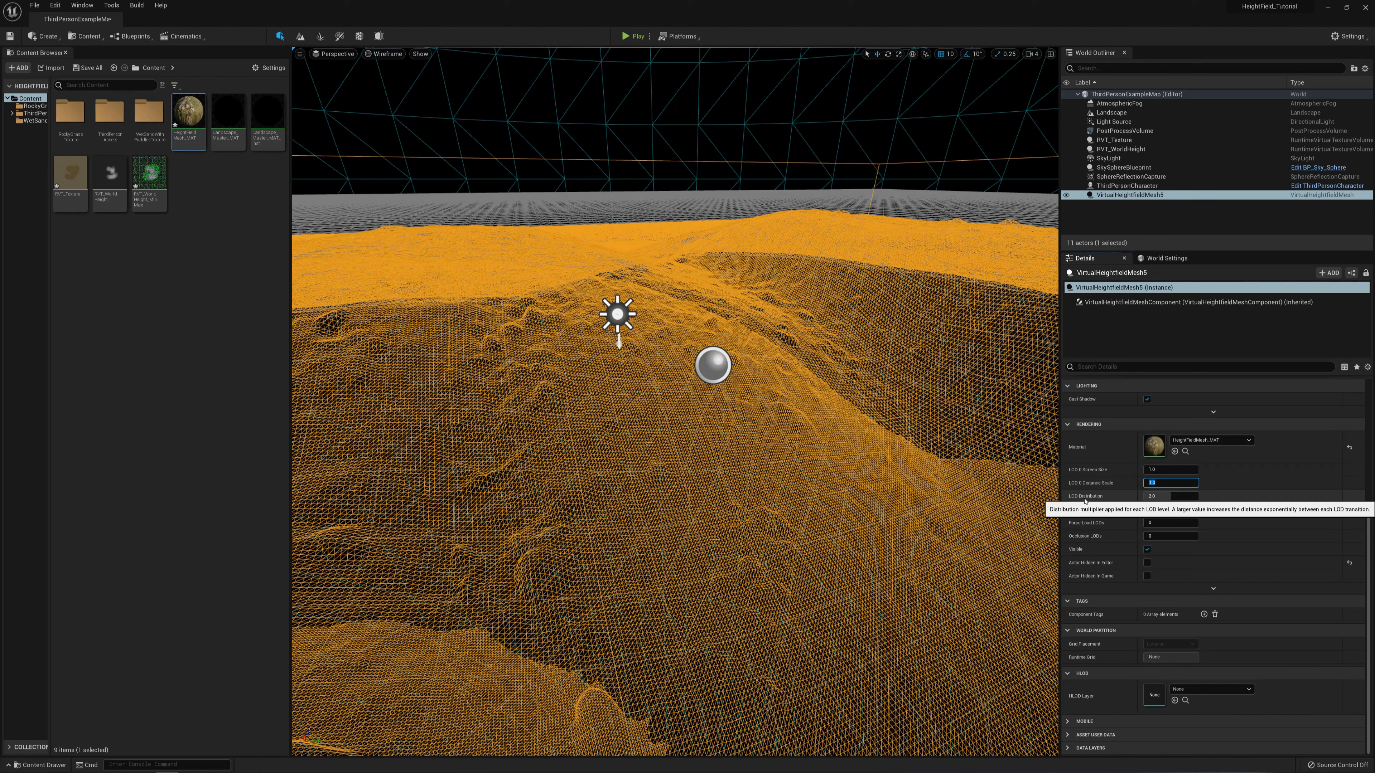
Try LOD Distribution values of 1 and 1.5 on the heightfield mesh, then set it to 3.
click(1167, 496)
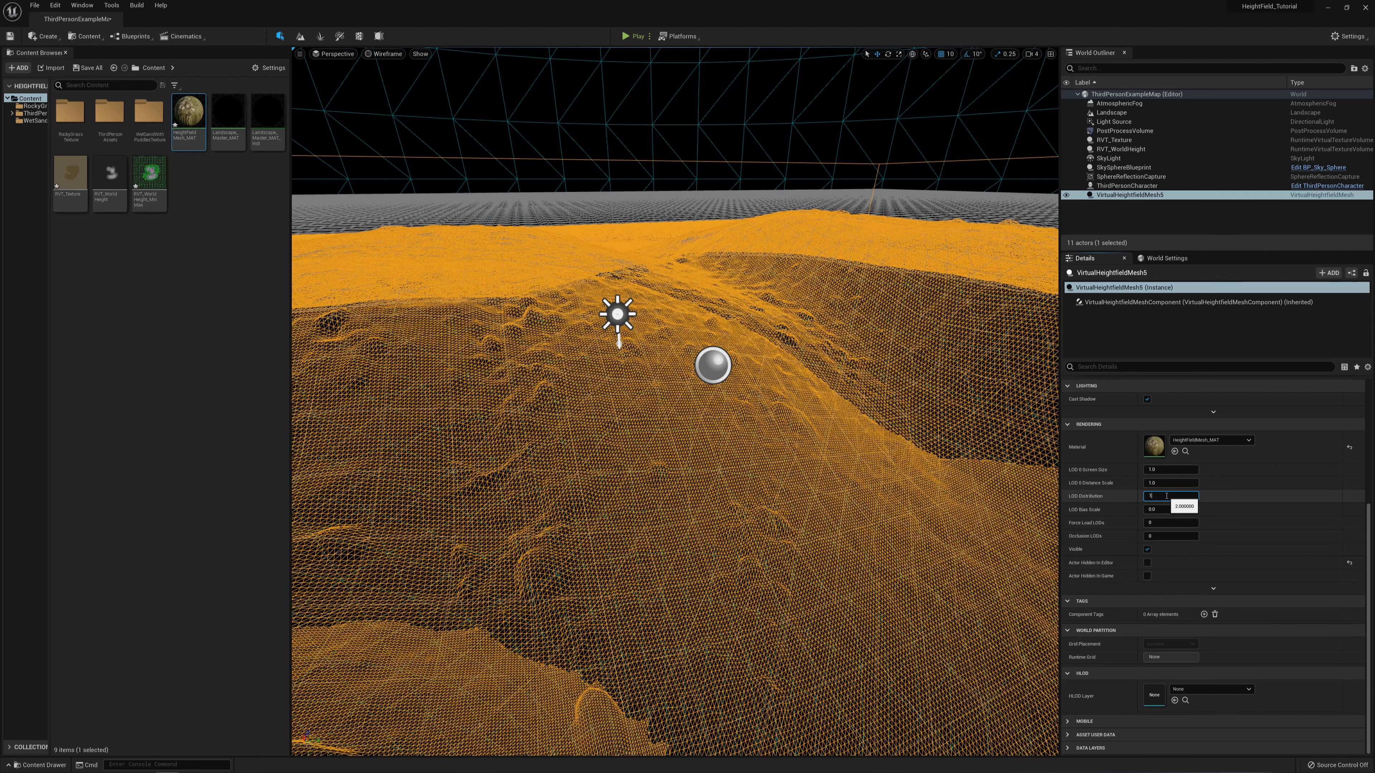
text(1)
key(Return)
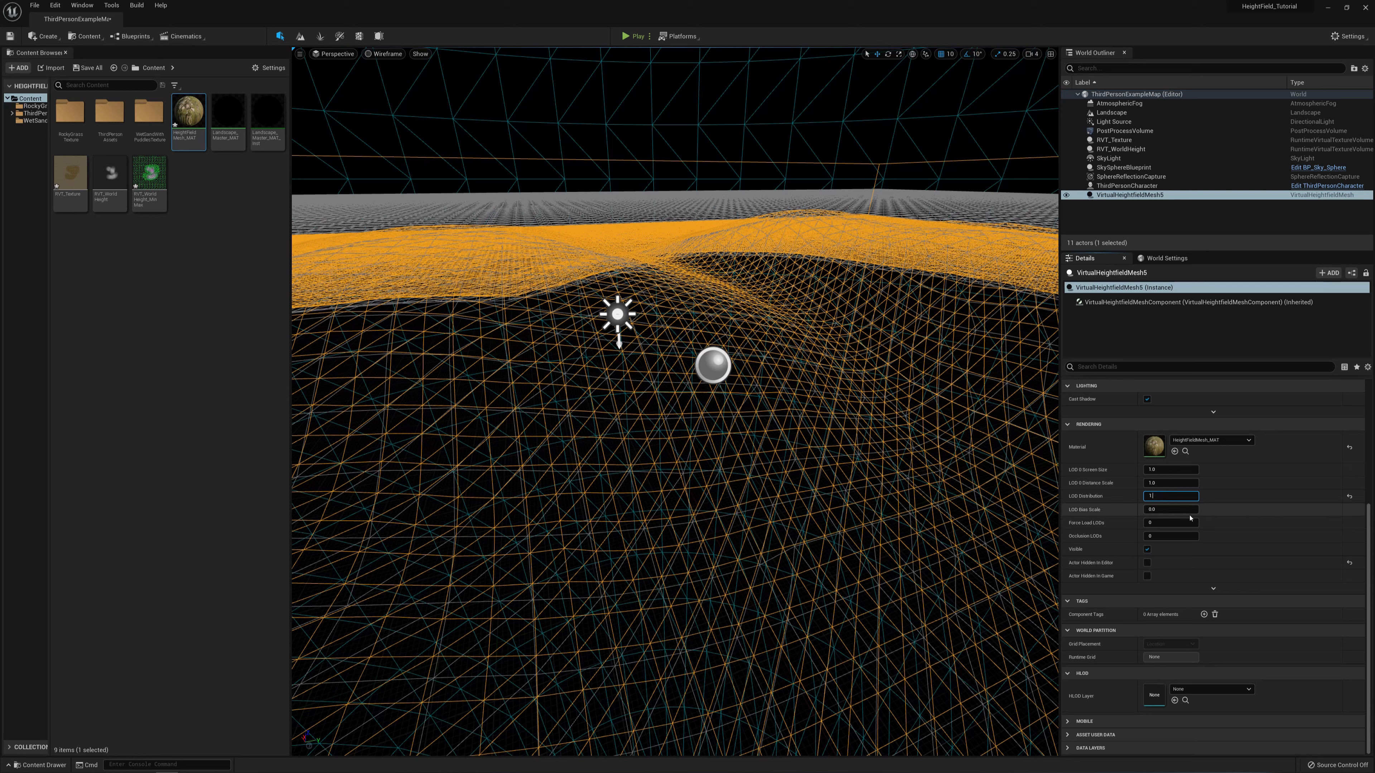
text(.5)
key(Return)
text(3)
key(Return)
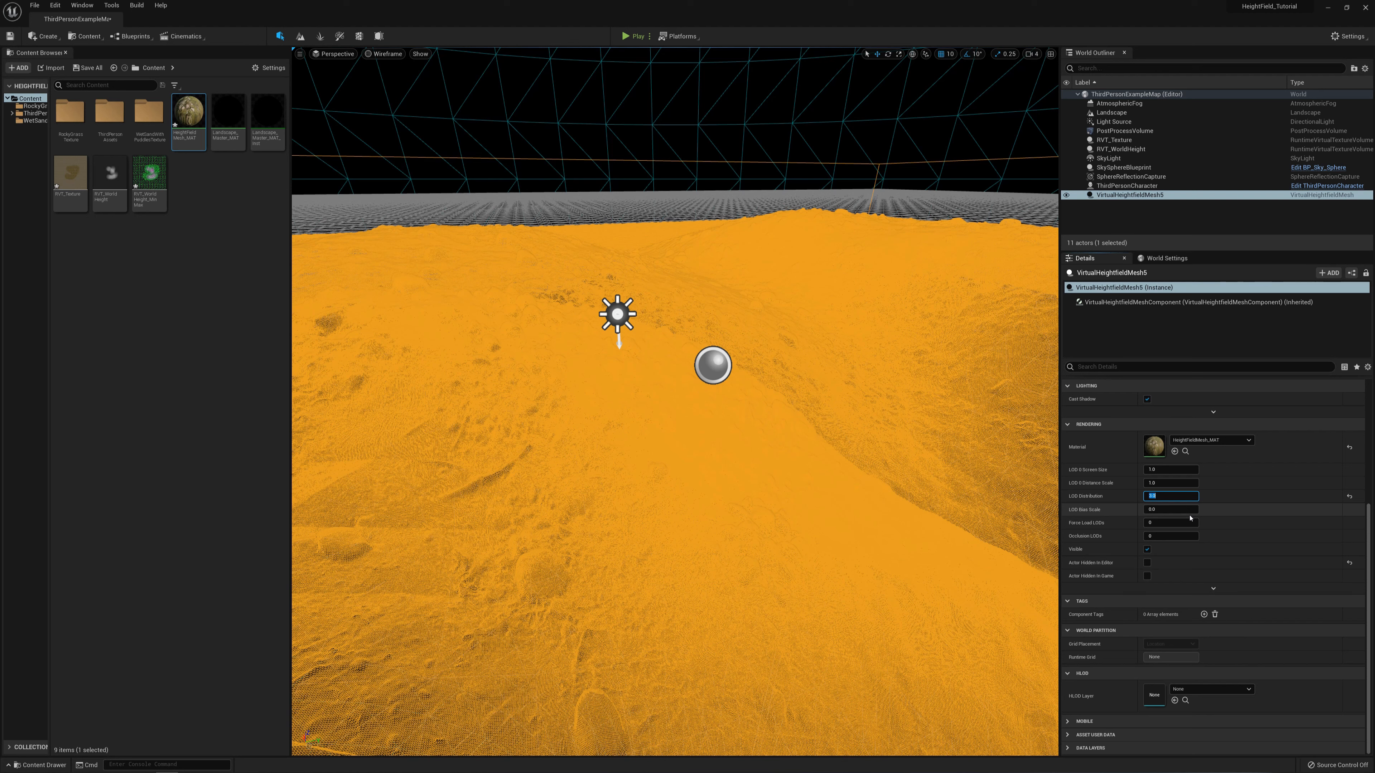